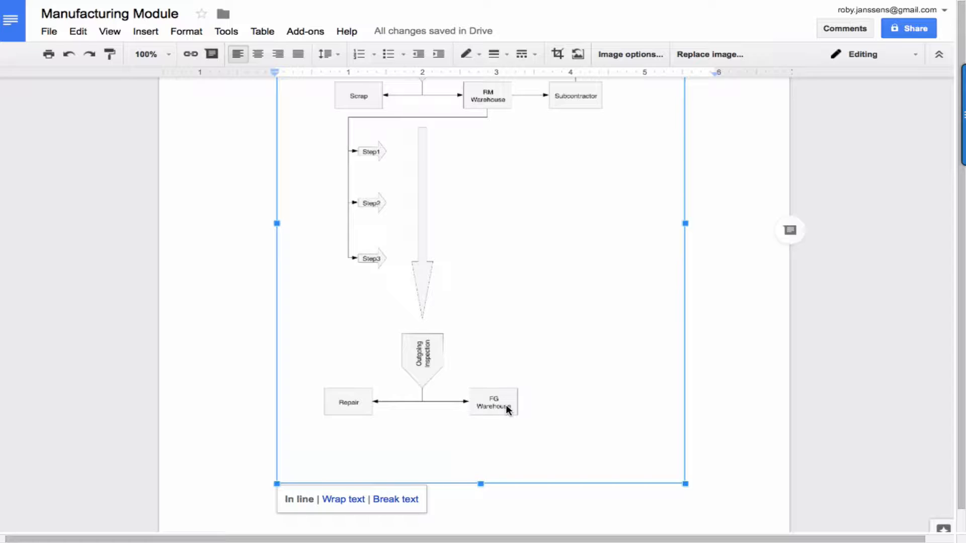
Step: Review the Material Flow diagram from the suppliers down to the outgoing inspection and FG Warehouse
{"action": "scroll", "coordinate": [590, 391], "scroll_direction": "up", "scroll_amount": 3}
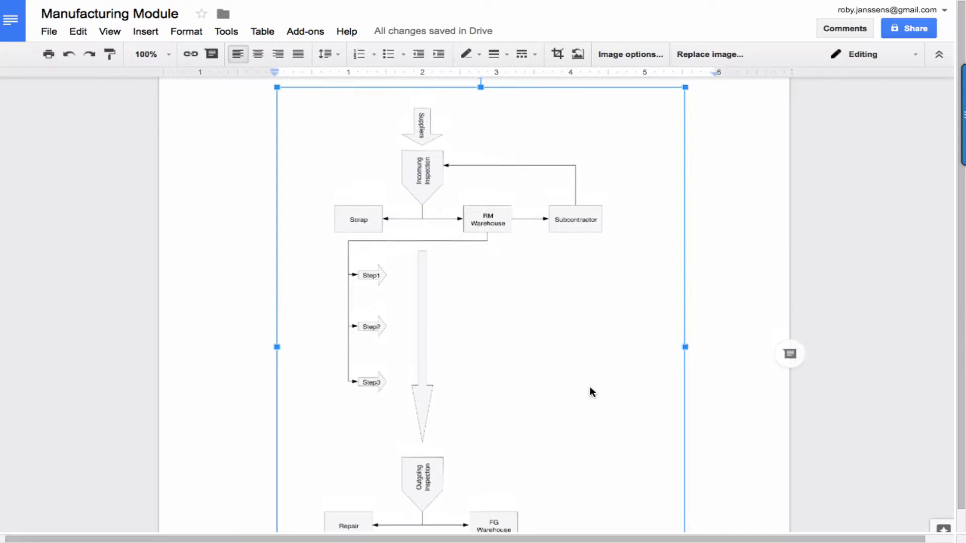
{"action": "scroll", "coordinate": [589, 392], "scroll_direction": "up", "scroll_amount": 1}
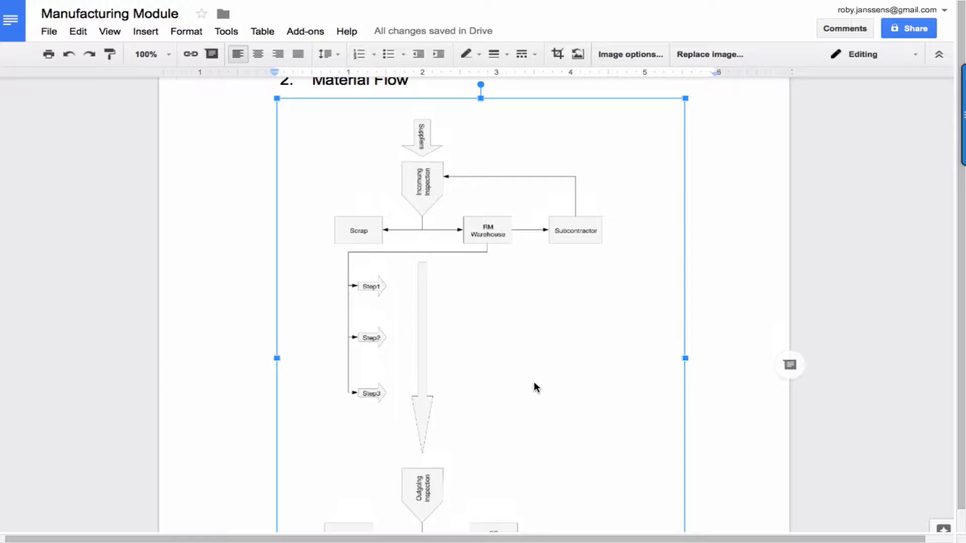
{"action": "scroll", "coordinate": [433, 488], "scroll_direction": "down", "scroll_amount": 3}
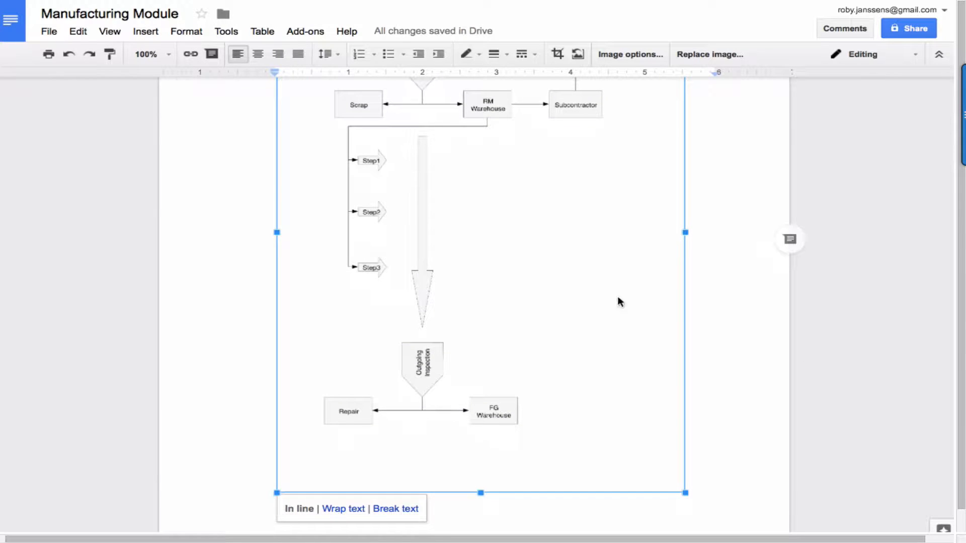
{"action": "scroll", "coordinate": [619, 233], "scroll_direction": "up", "scroll_amount": 6}
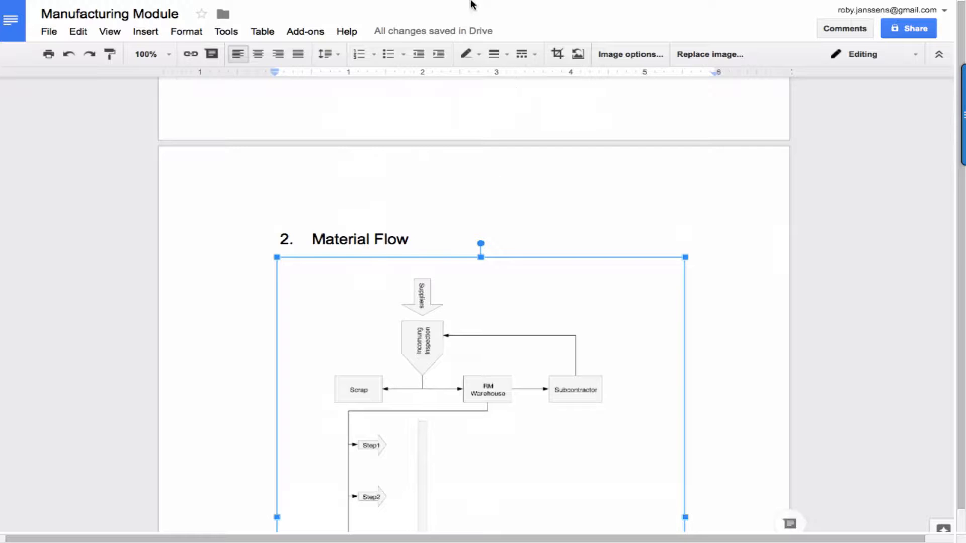
Step: Switch to the browser window with the Netforce accounting dashboard
{"action": "mouse_move", "coordinate": [472, 3]}
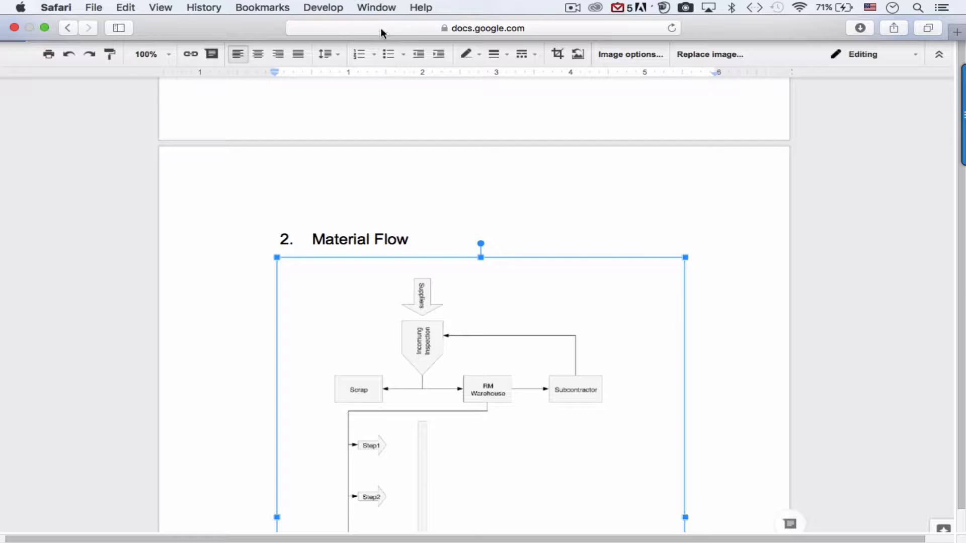
{"action": "left_click", "coordinate": [387, 8]}
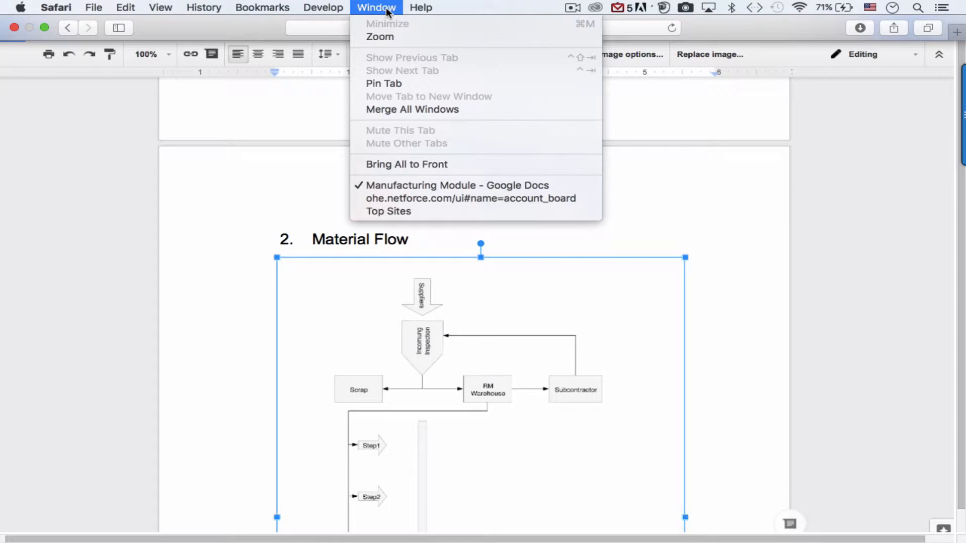
{"action": "left_click", "coordinate": [407, 197]}
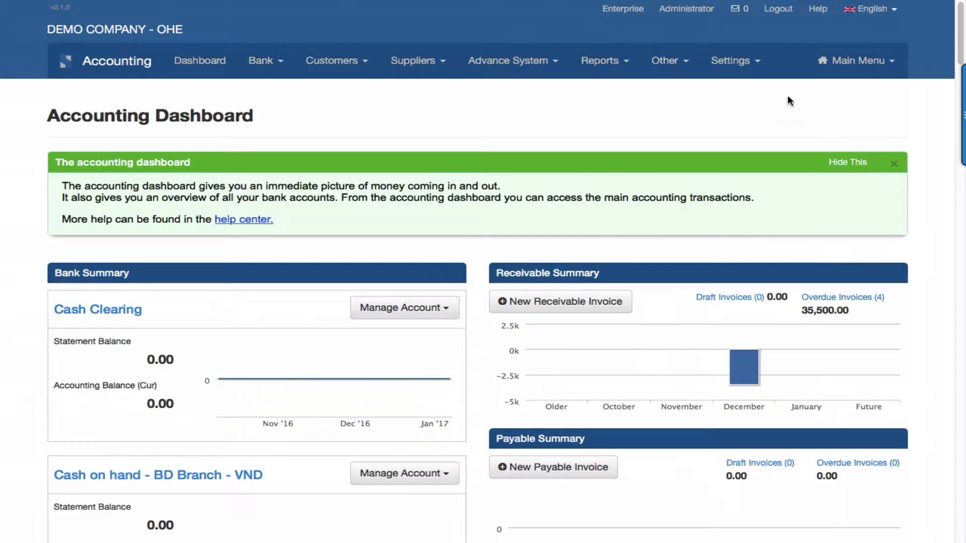
Step: Open the product list of the Products module and look through the listed products
{"action": "left_click", "coordinate": [836, 63]}
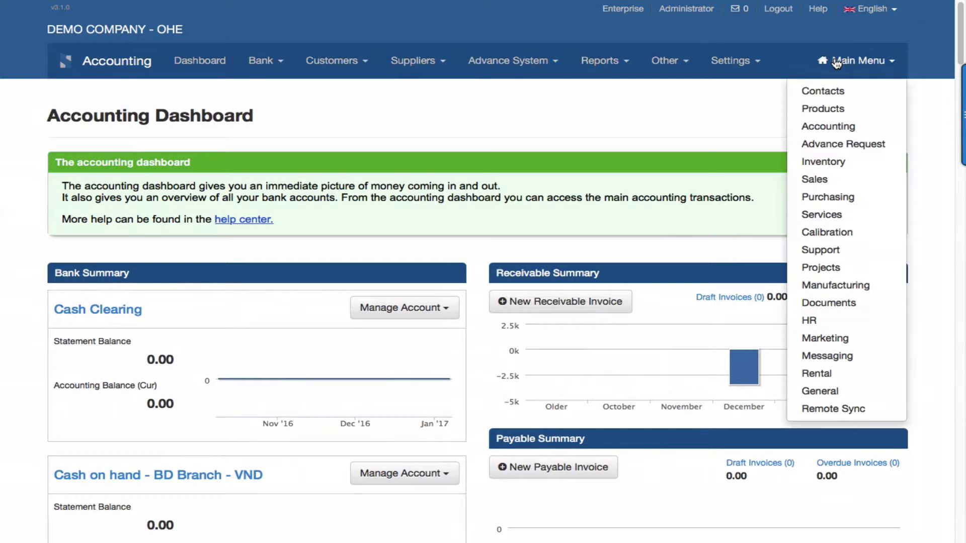
{"action": "left_click", "coordinate": [826, 109]}
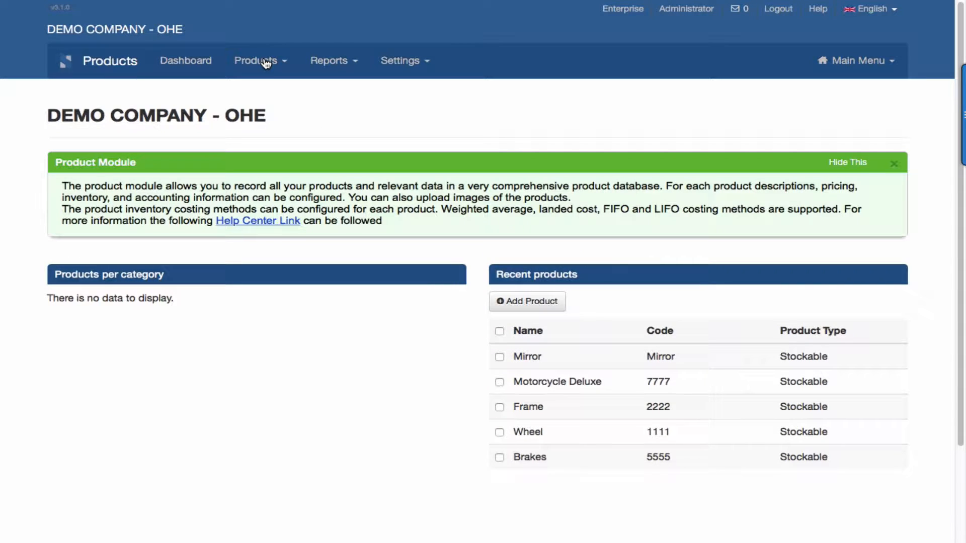
{"action": "left_click", "coordinate": [266, 62]}
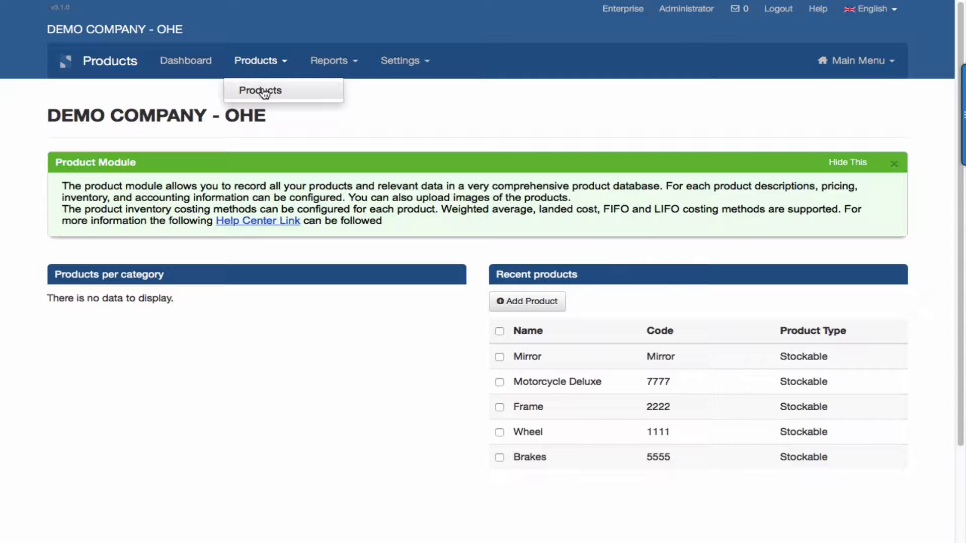
{"action": "left_click", "coordinate": [261, 89]}
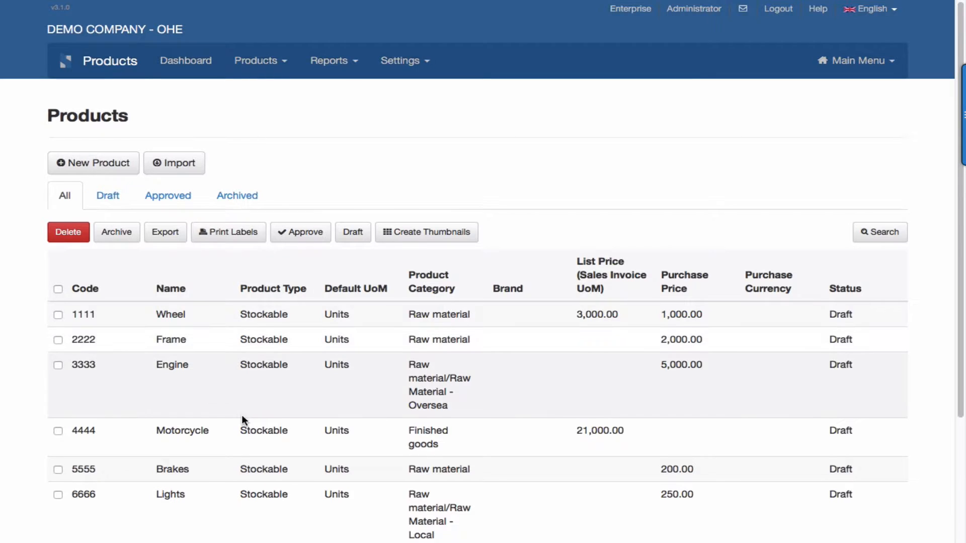
{"action": "scroll", "coordinate": [243, 420], "scroll_direction": "down", "scroll_amount": 3}
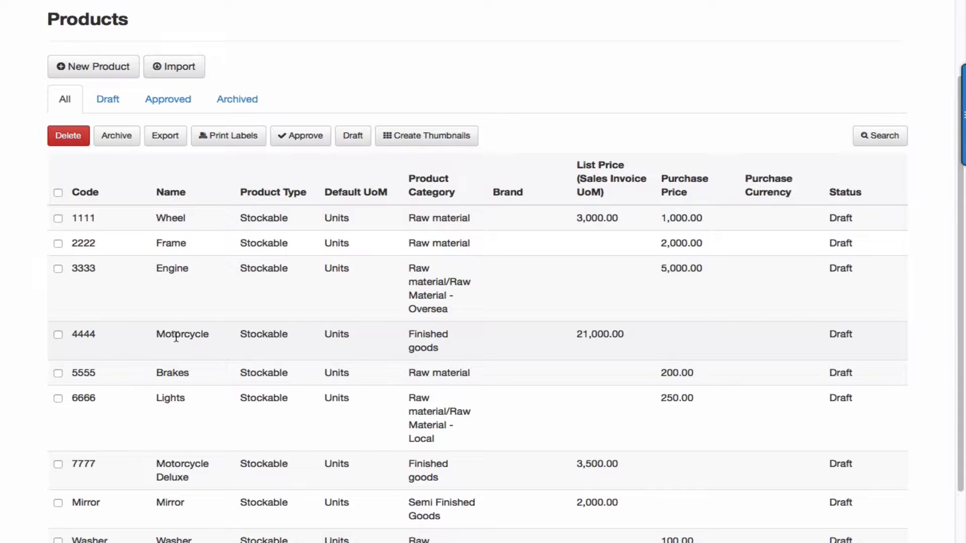
{"action": "scroll", "coordinate": [186, 336], "scroll_direction": "down", "scroll_amount": 2}
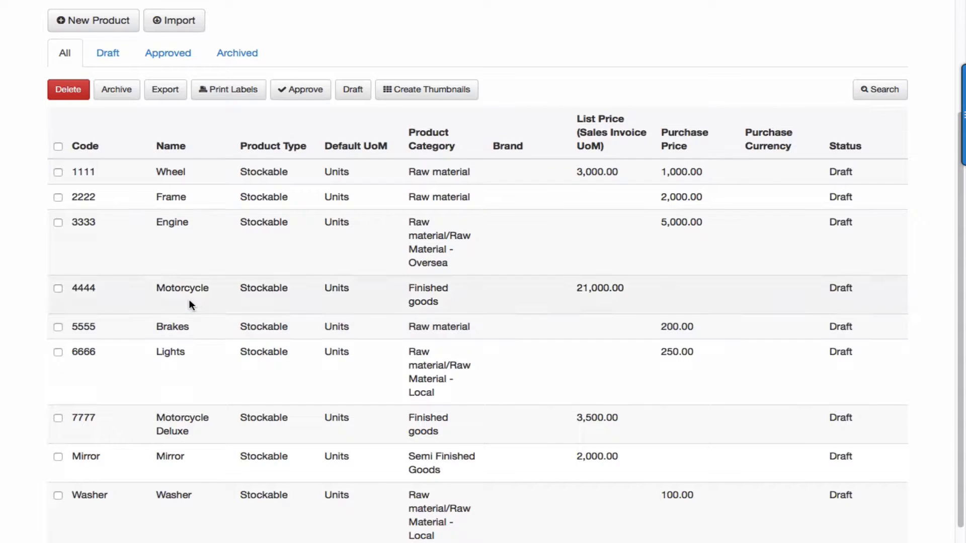
Step: Open the Wheel product and examine its cost price and list price settings, including the available purchase currencies
{"action": "left_click", "coordinate": [178, 173]}
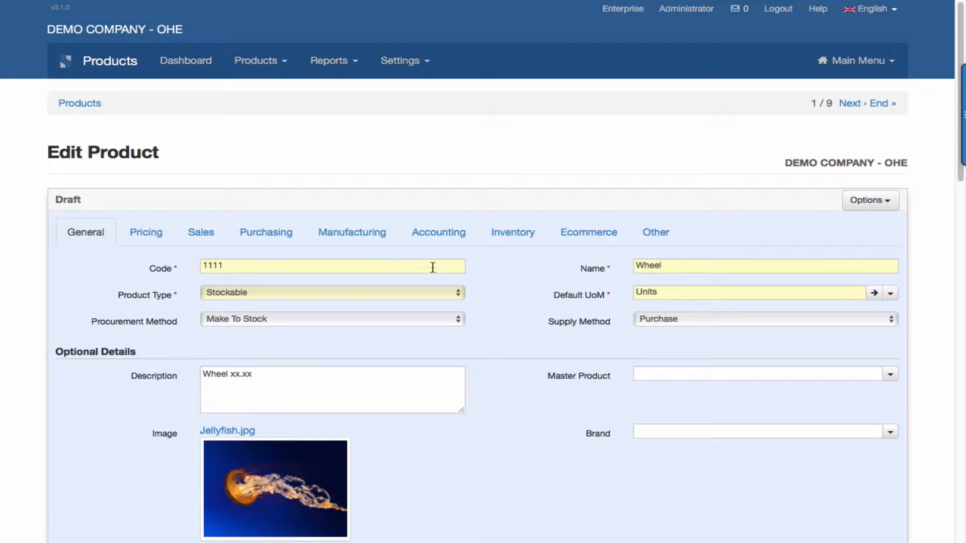
{"action": "left_click", "coordinate": [143, 235]}
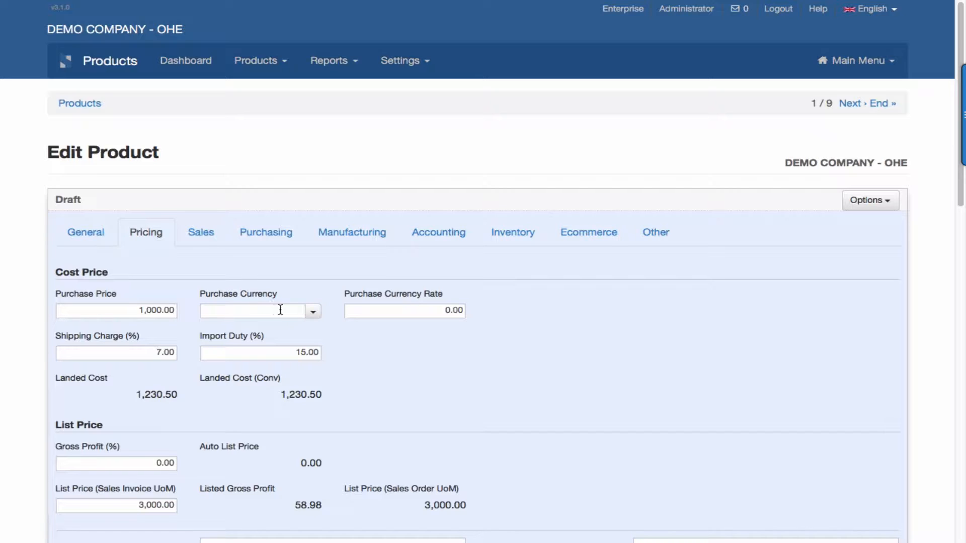
{"action": "left_click", "coordinate": [313, 312]}
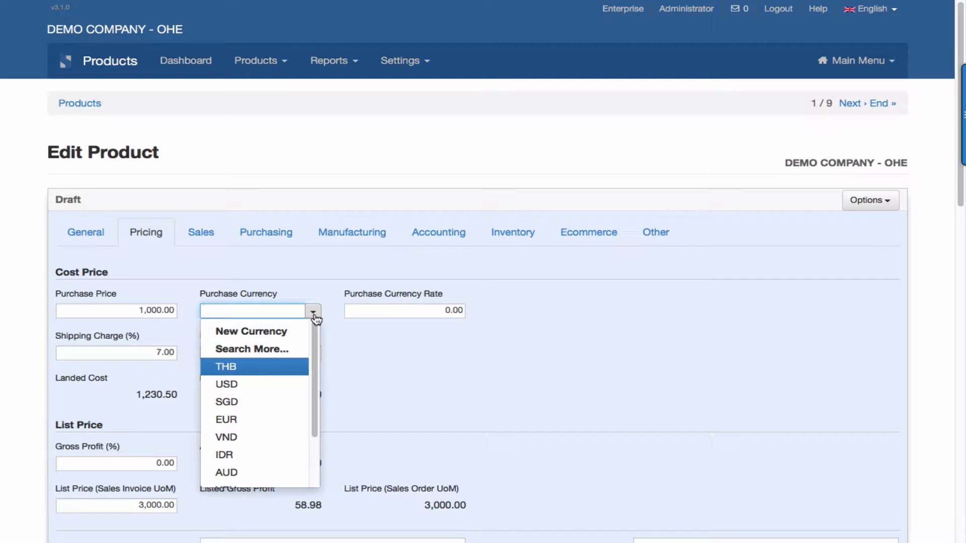
{"action": "left_click", "coordinate": [500, 366]}
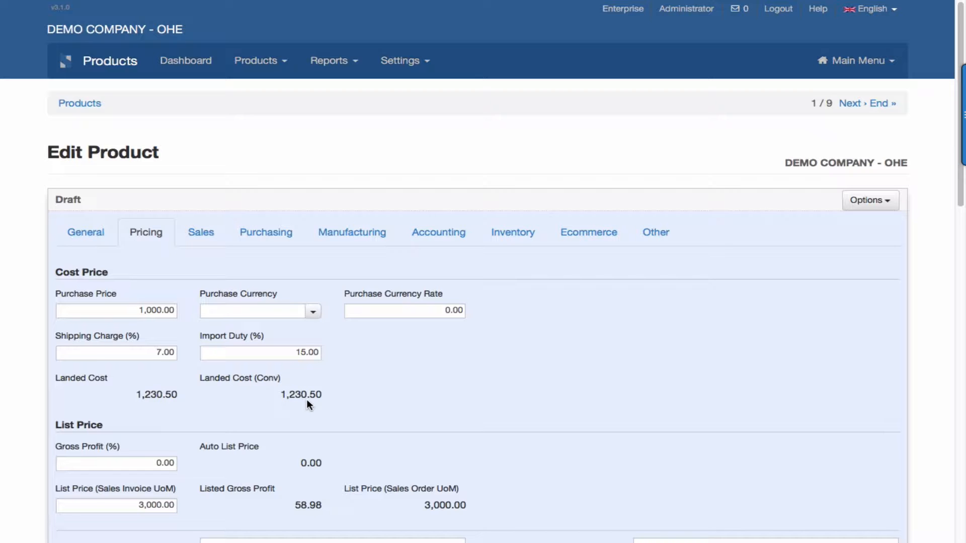
{"action": "scroll", "coordinate": [306, 400], "scroll_direction": "down", "scroll_amount": 3}
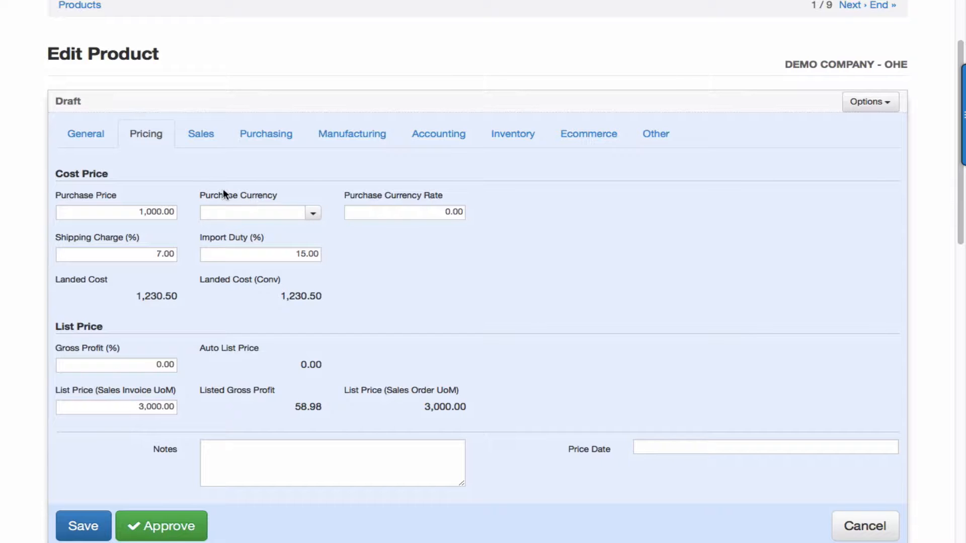
Step: Examine the Wheel product's sales, purchasing, manufacturing, accounting and inventory settings
{"action": "left_click", "coordinate": [211, 139]}
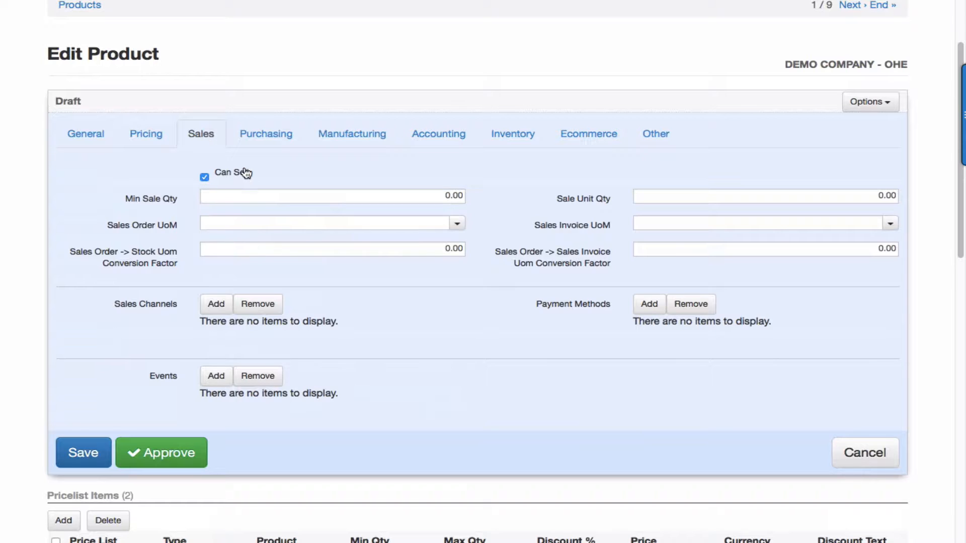
{"action": "left_click", "coordinate": [266, 135]}
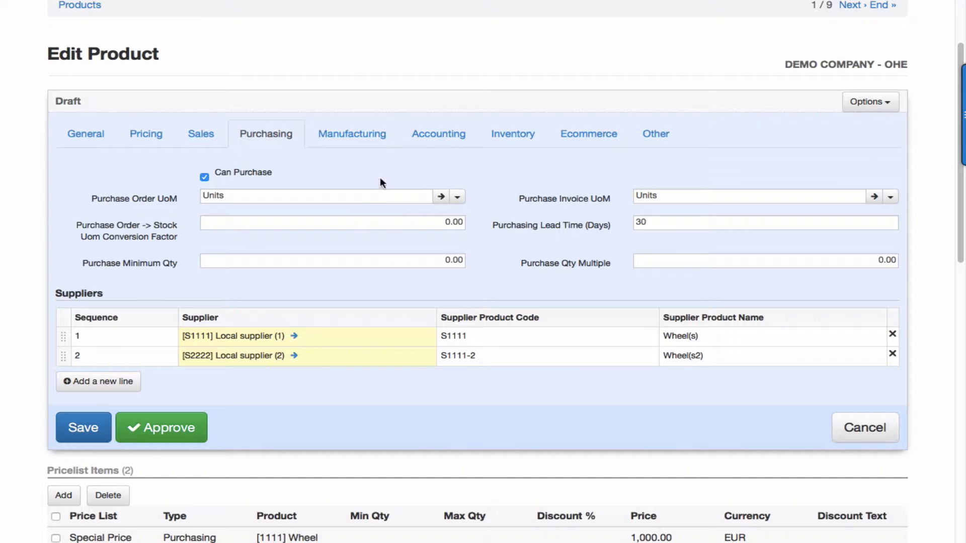
{"action": "left_click", "coordinate": [366, 134]}
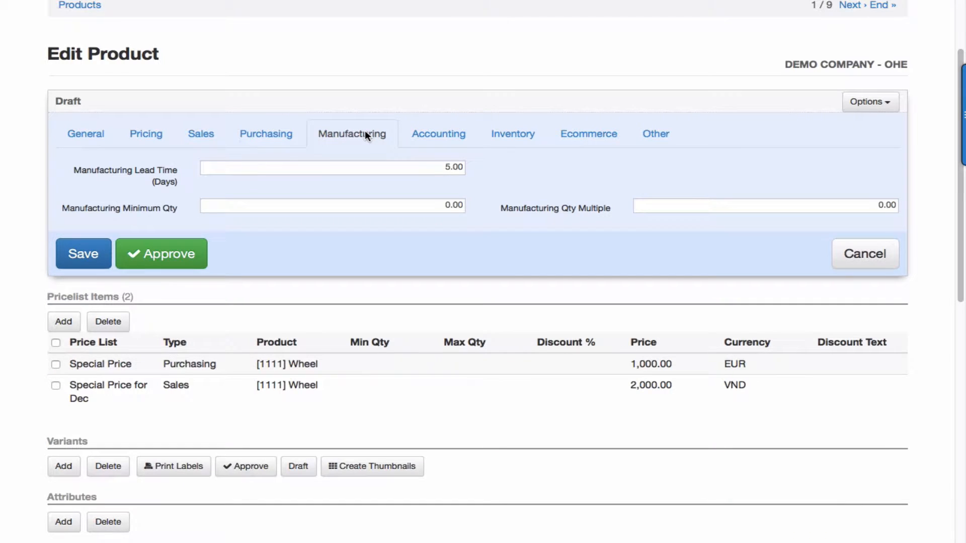
{"action": "left_click", "coordinate": [437, 133]}
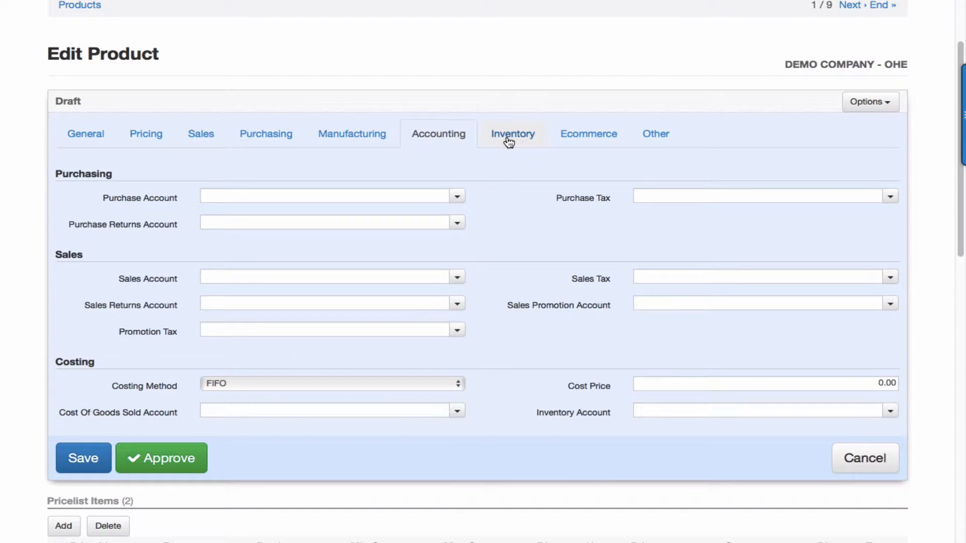
{"action": "left_click", "coordinate": [509, 143]}
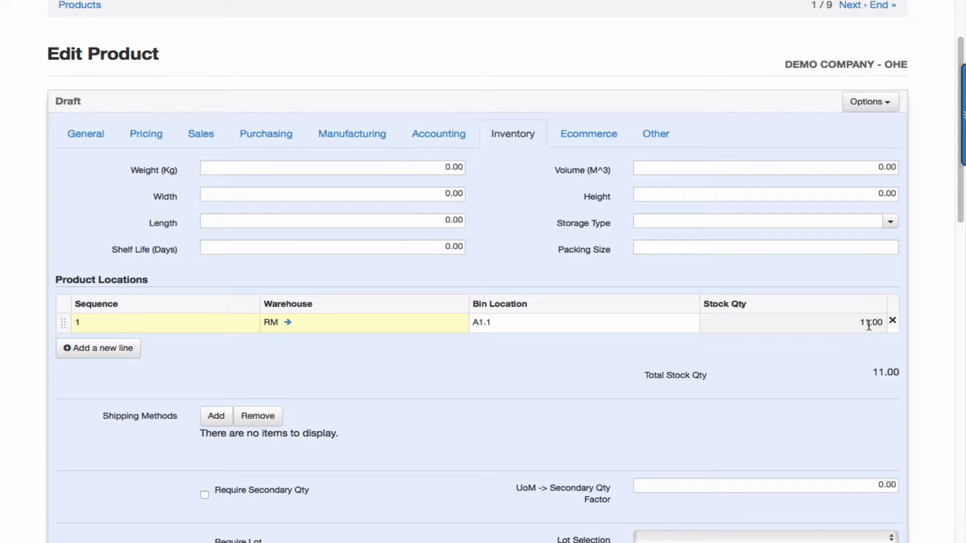
Step: Recheck the Wheel product's general details against its purchasing and sales settings
{"action": "left_click", "coordinate": [89, 135]}
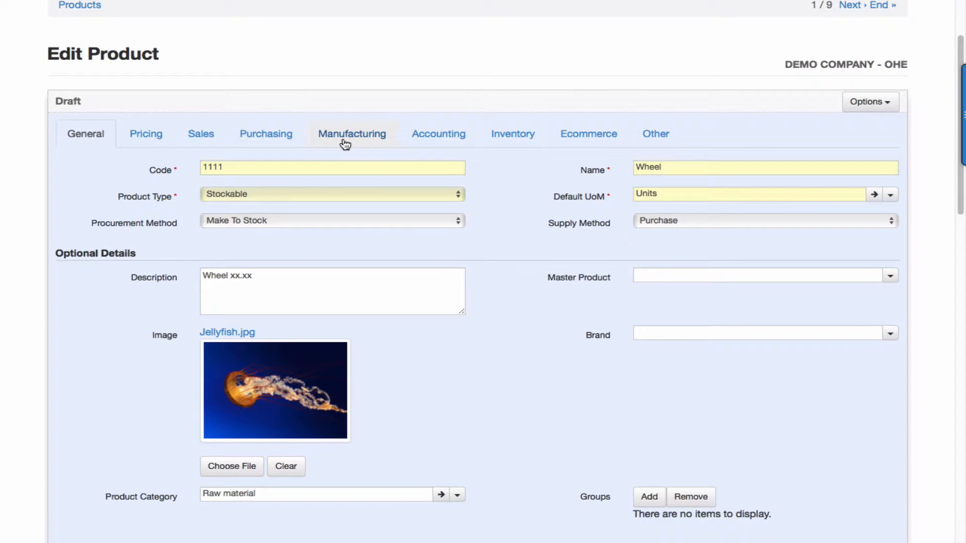
{"action": "left_click", "coordinate": [287, 139]}
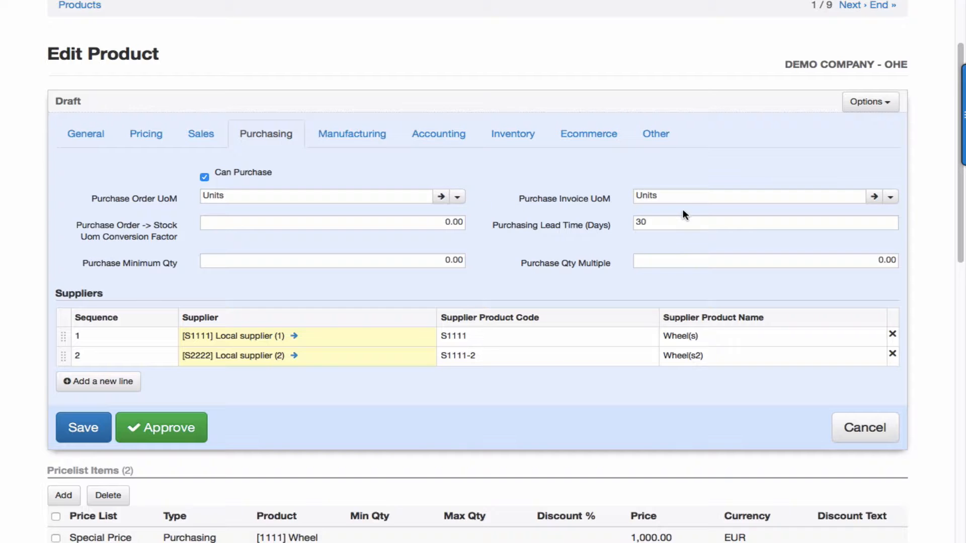
{"action": "left_click", "coordinate": [191, 134]}
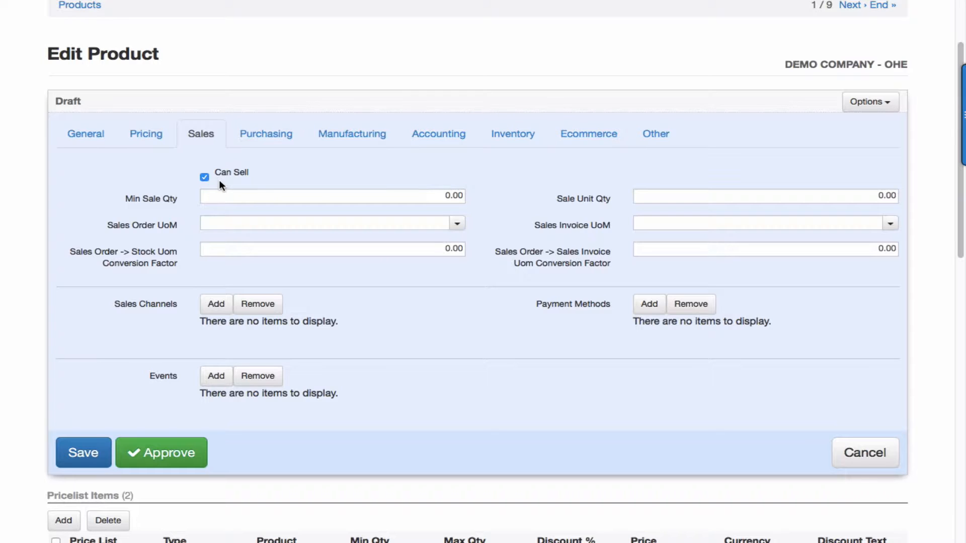
{"action": "scroll", "coordinate": [219, 180], "scroll_direction": "up", "scroll_amount": 3}
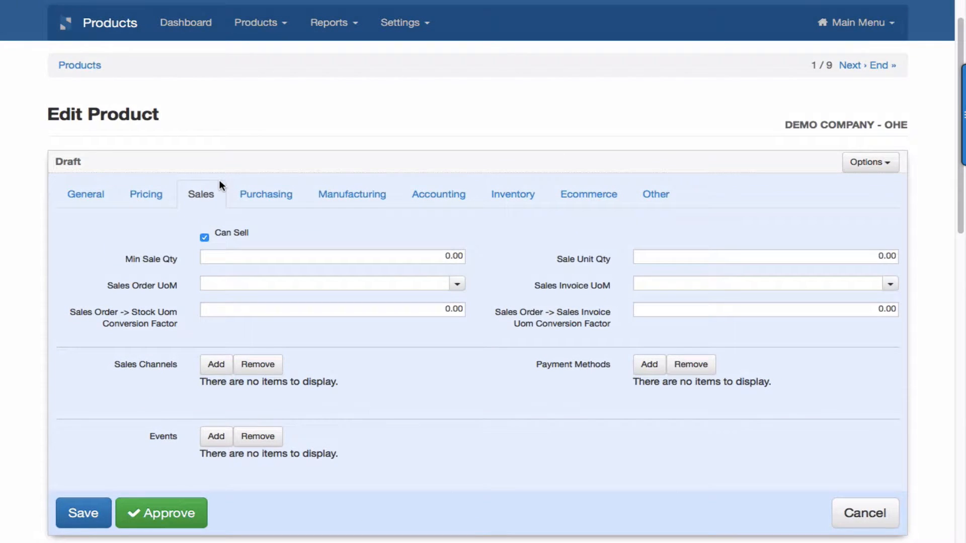
{"action": "scroll", "coordinate": [310, 216], "scroll_direction": "up", "scroll_amount": 2}
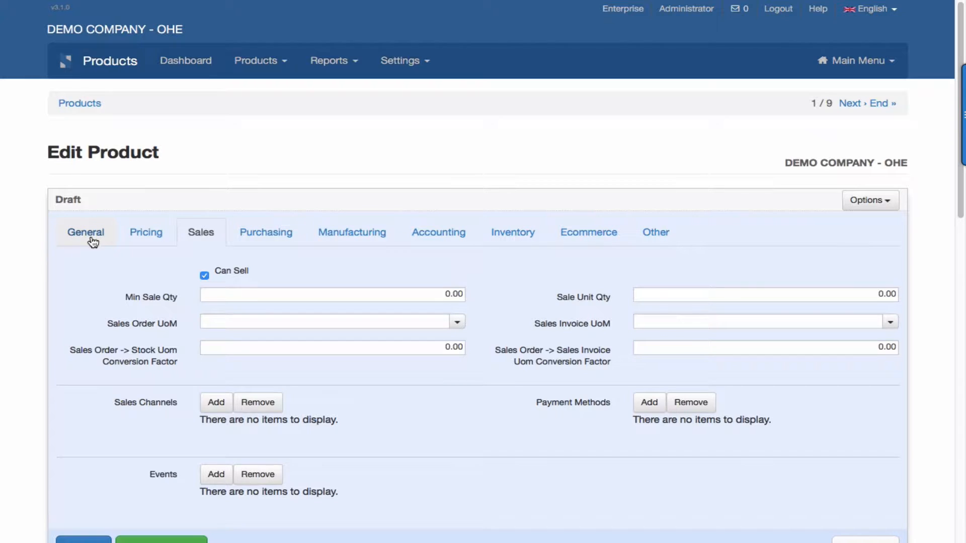
Step: Check which product categories can be assigned in the Wheel product's general details
{"action": "left_click", "coordinate": [91, 234]}
{"action": "scroll", "coordinate": [189, 315], "scroll_direction": "down", "scroll_amount": 2}
{"action": "scroll", "coordinate": [189, 315], "scroll_direction": "down", "scroll_amount": 10}
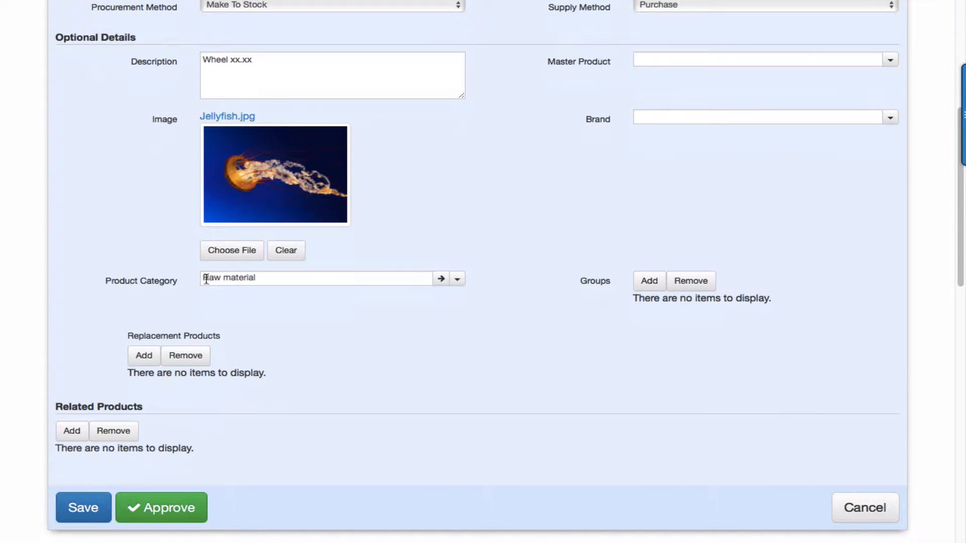
{"action": "left_click", "coordinate": [458, 283]}
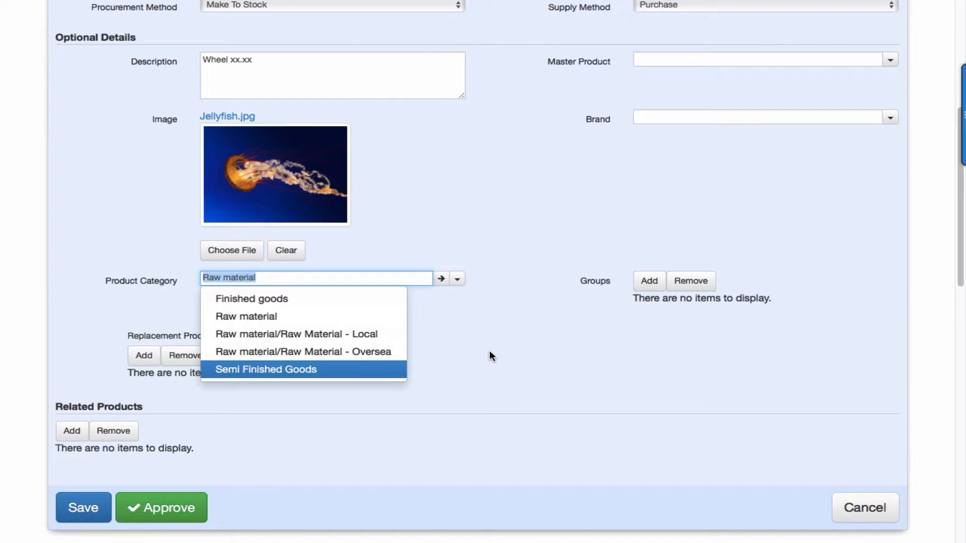
{"action": "scroll", "coordinate": [489, 350], "scroll_direction": "up", "scroll_amount": 5}
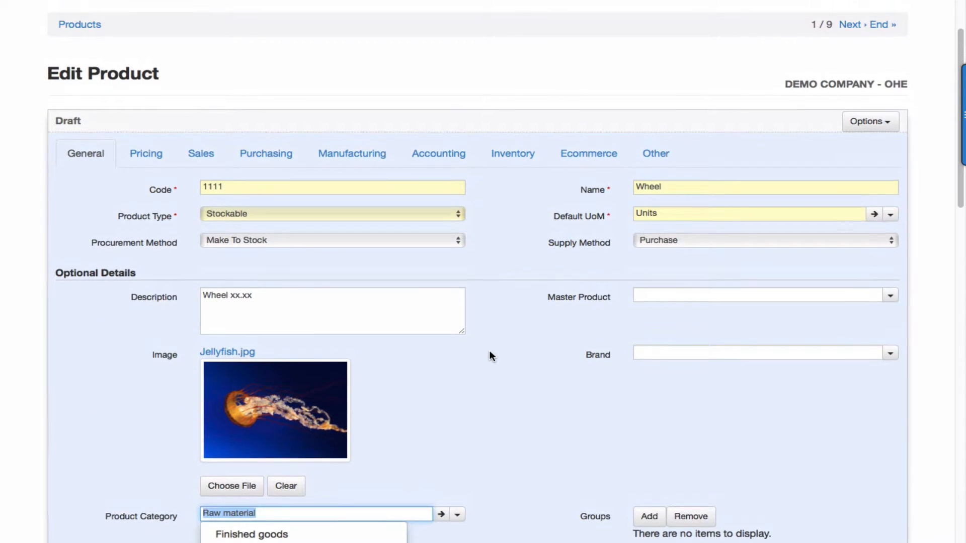
{"action": "scroll", "coordinate": [490, 351], "scroll_direction": "up", "scroll_amount": 1}
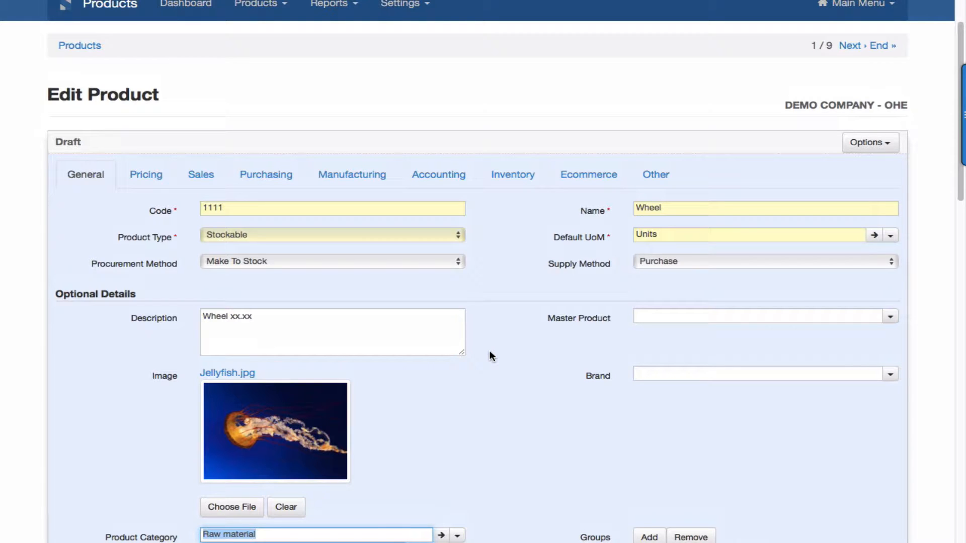
{"action": "scroll", "coordinate": [489, 350], "scroll_direction": "up", "scroll_amount": 3}
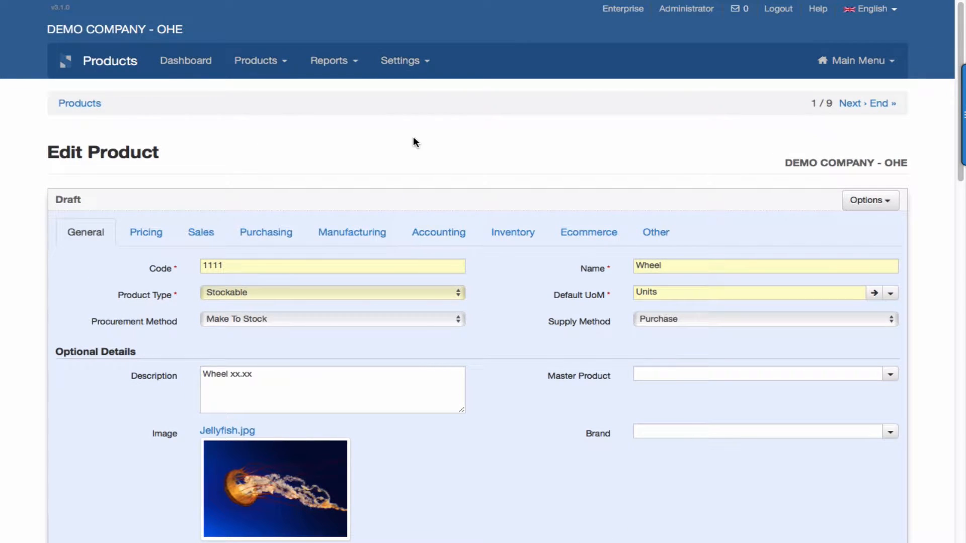
Step: Open the list of product categories from the product settings
{"action": "left_click", "coordinate": [411, 62]}
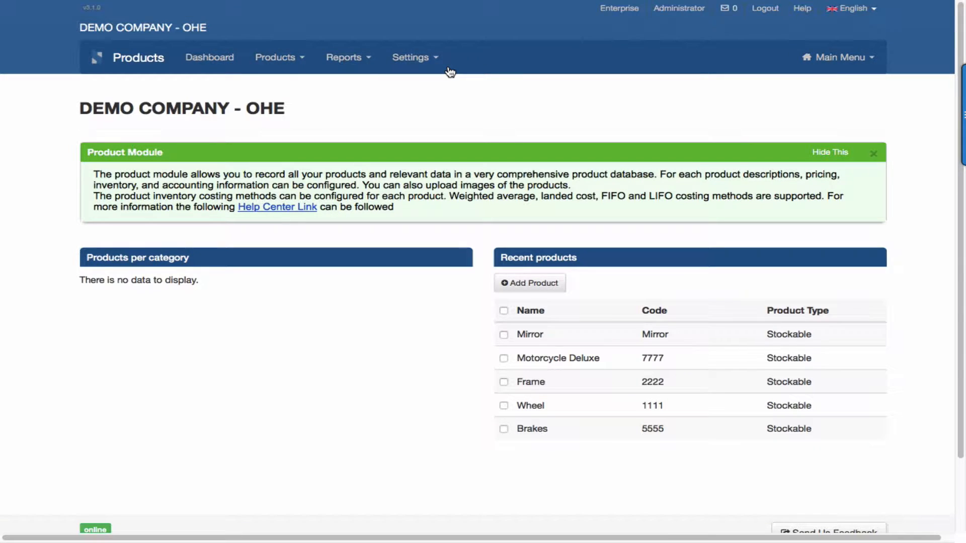
{"action": "left_click", "coordinate": [412, 61]}
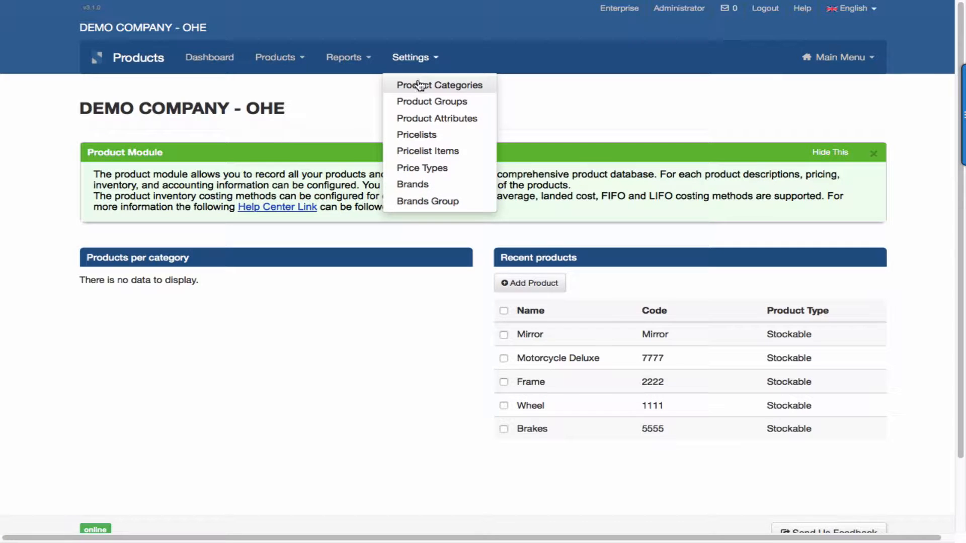
{"action": "left_click", "coordinate": [418, 87]}
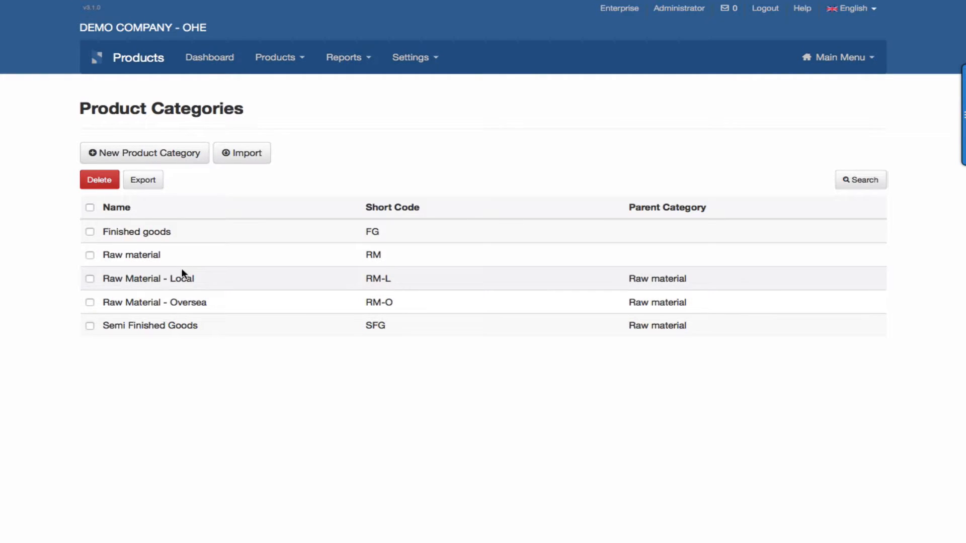
Step: Open the Finished goods category and examine its general details, assigned products and accounting settings
{"action": "left_click", "coordinate": [158, 232]}
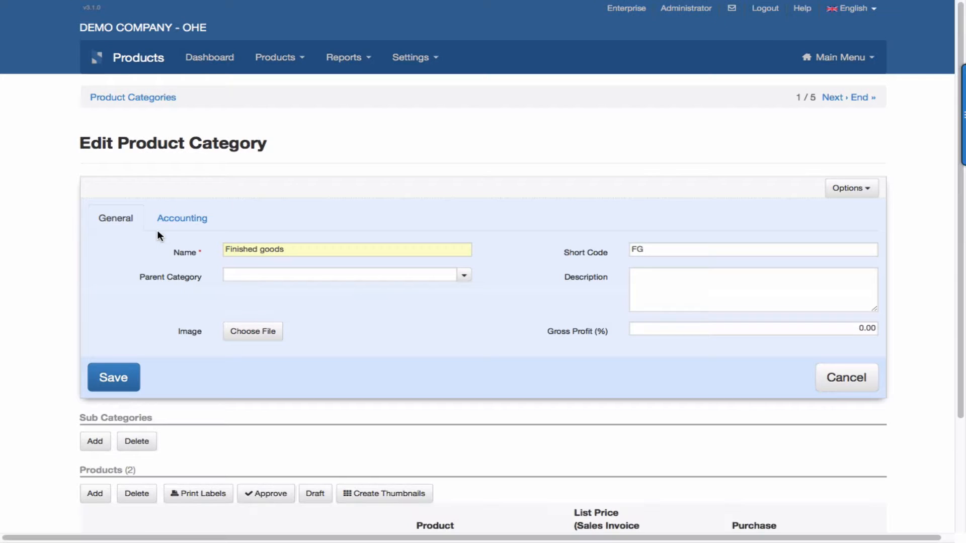
{"action": "scroll", "coordinate": [157, 232], "scroll_direction": "down", "scroll_amount": 3}
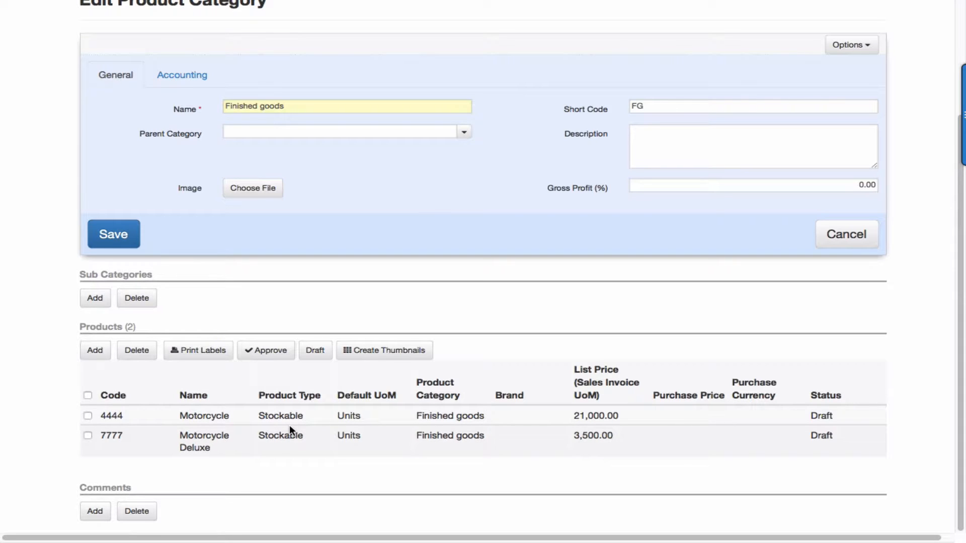
{"action": "scroll", "coordinate": [289, 425], "scroll_direction": "up", "scroll_amount": 1}
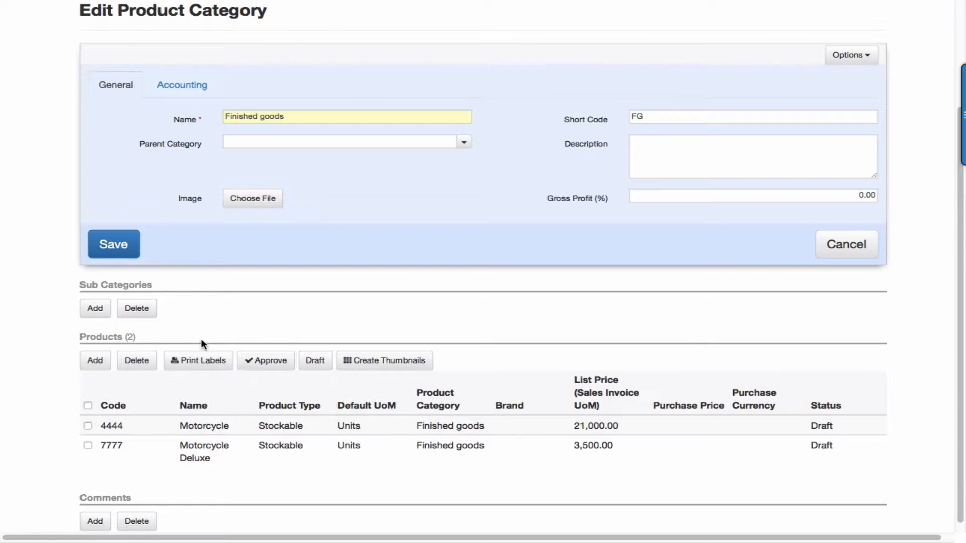
{"action": "scroll", "coordinate": [216, 406], "scroll_direction": "up", "scroll_amount": 5}
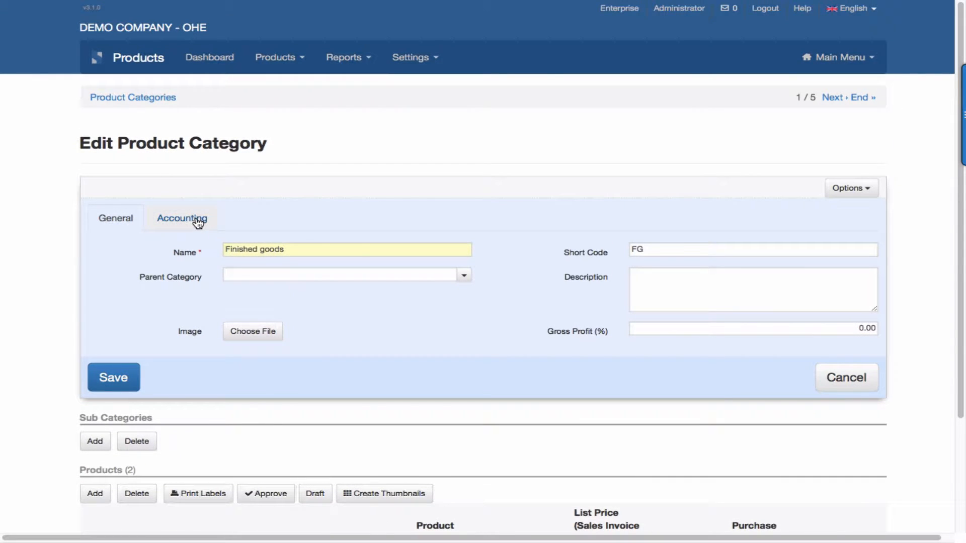
{"action": "left_click", "coordinate": [196, 219]}
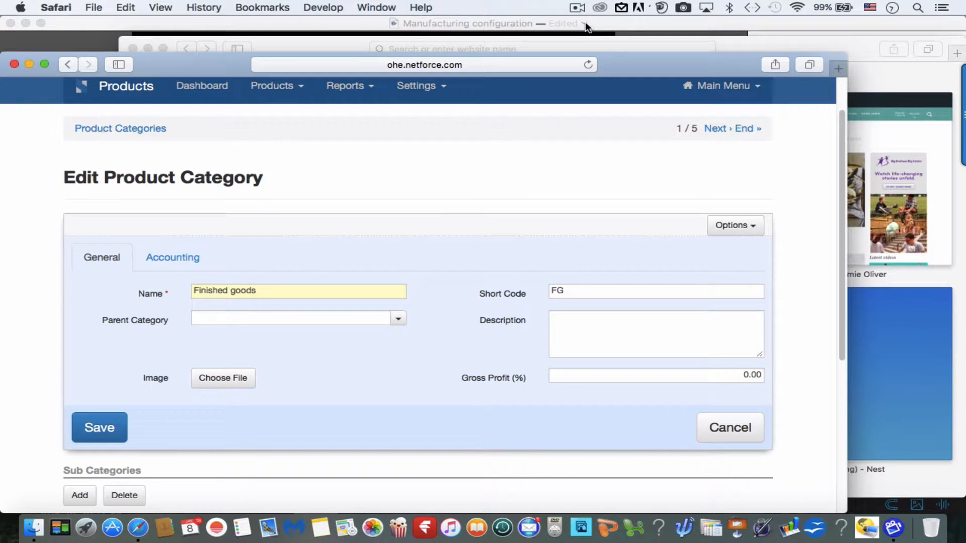
Step: Compare the Finished goods category's general details with the products assigned to it
{"action": "scroll", "coordinate": [437, 191], "scroll_direction": "down", "scroll_amount": 10}
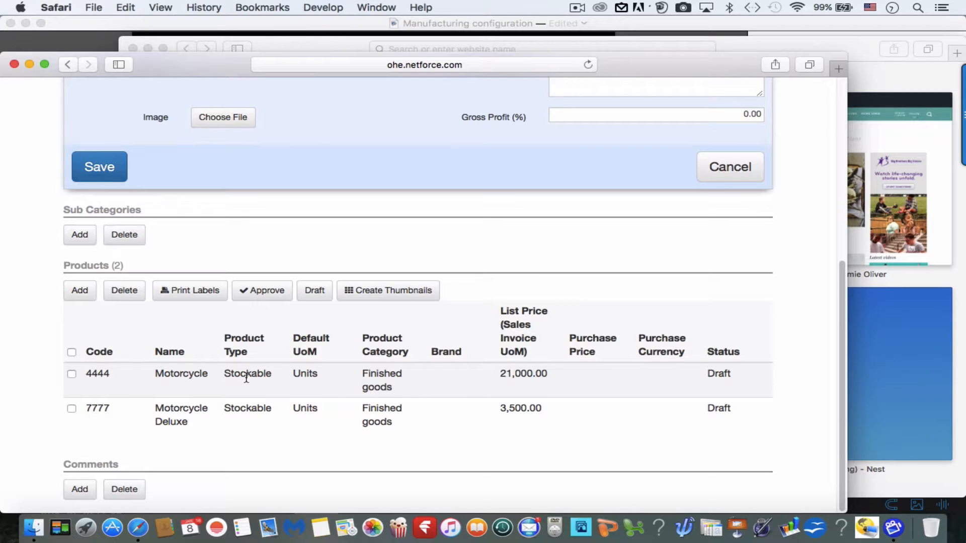
{"action": "scroll", "coordinate": [246, 377], "scroll_direction": "up", "scroll_amount": 9}
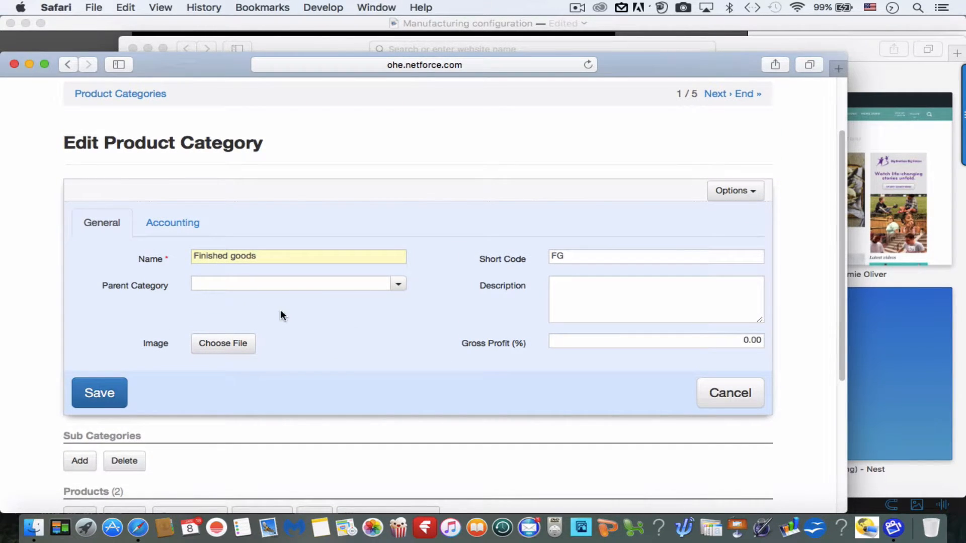
{"action": "scroll", "coordinate": [280, 315], "scroll_direction": "down", "scroll_amount": 8}
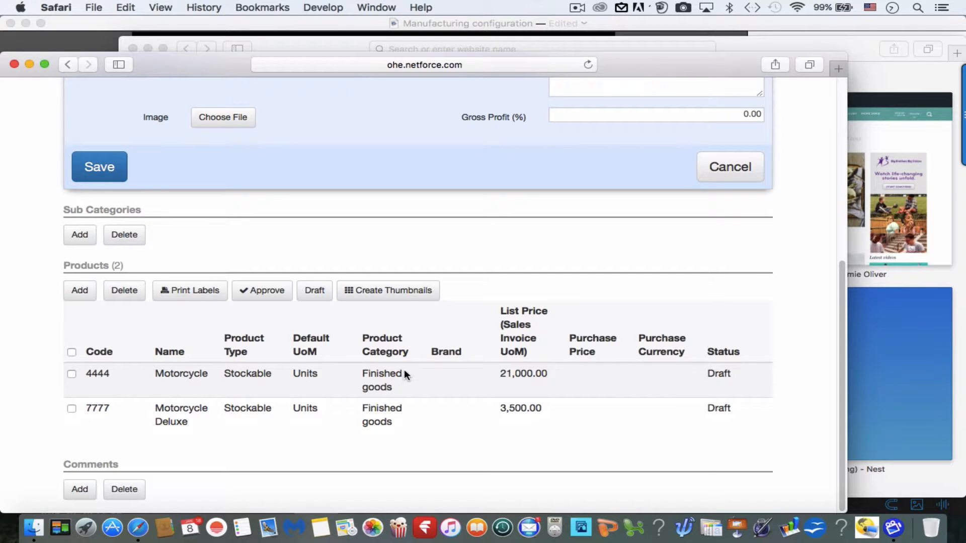
Step: Open the Motorcycle Deluxe product and examine its general details, including the available supply methods
{"action": "left_click", "coordinate": [185, 416]}
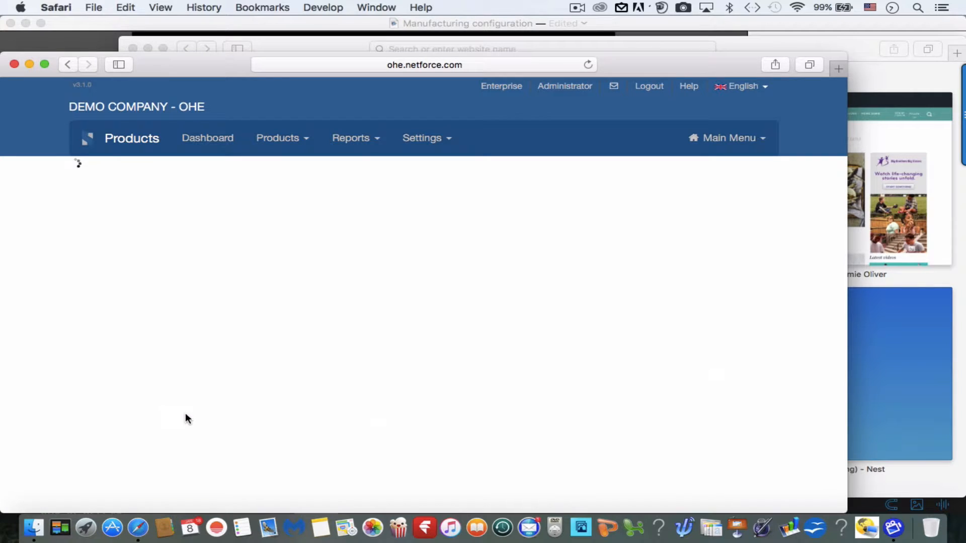
{"action": "scroll", "coordinate": [187, 418], "scroll_direction": "down", "scroll_amount": 2}
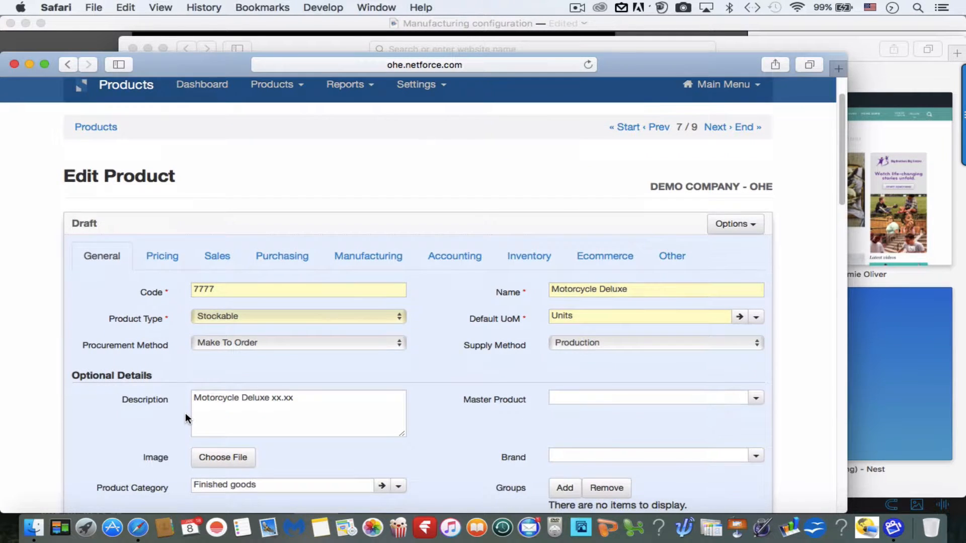
{"action": "scroll", "coordinate": [185, 413], "scroll_direction": "down", "scroll_amount": 4}
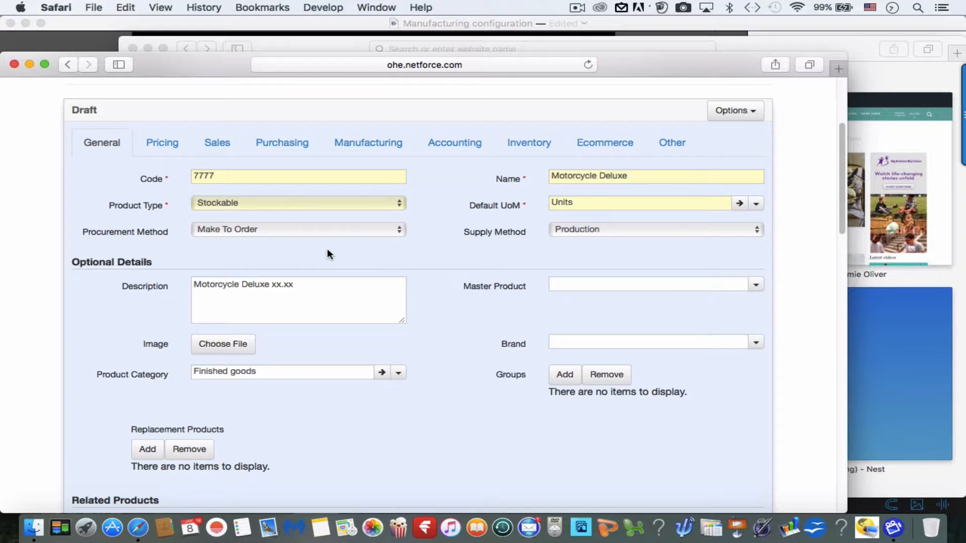
{"action": "left_click", "coordinate": [759, 229]}
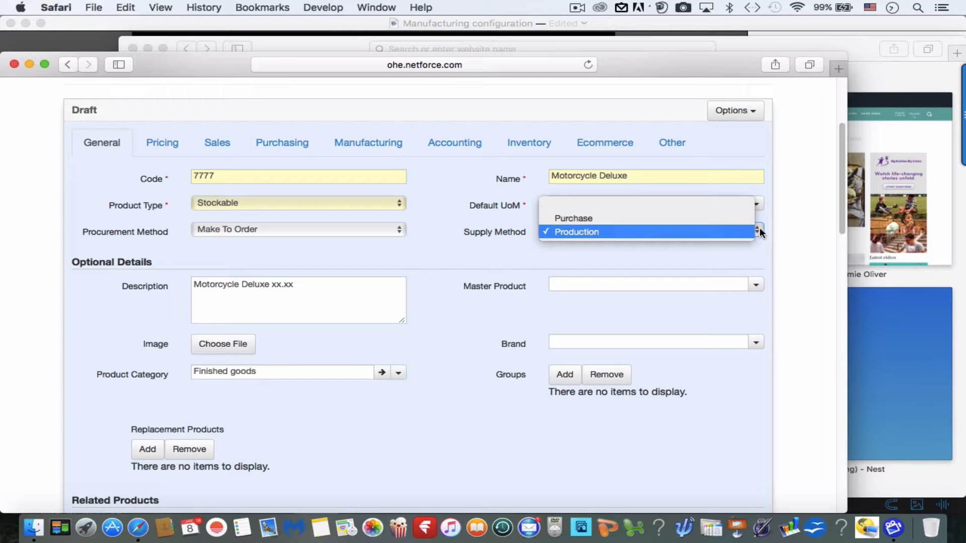
{"action": "left_click", "coordinate": [732, 260]}
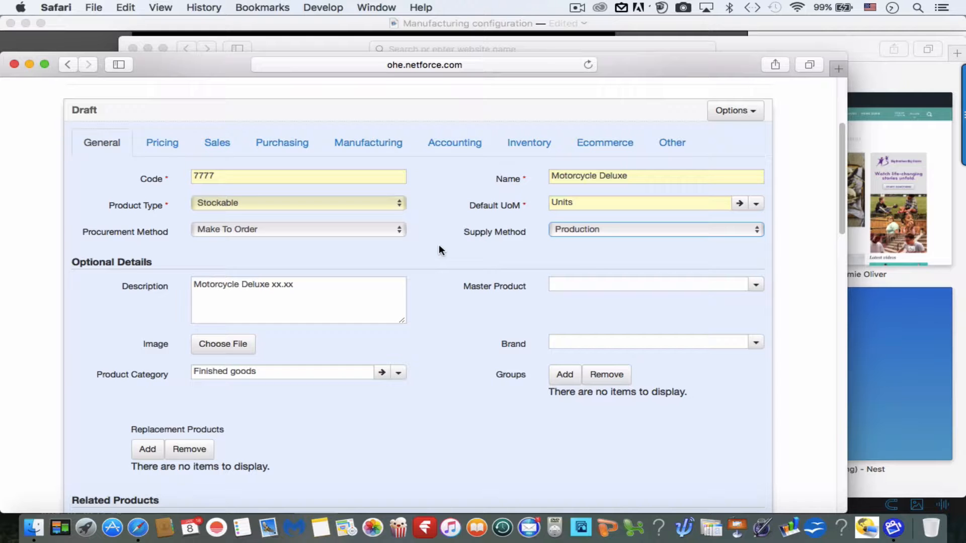
{"action": "left_click", "coordinate": [576, 8]}
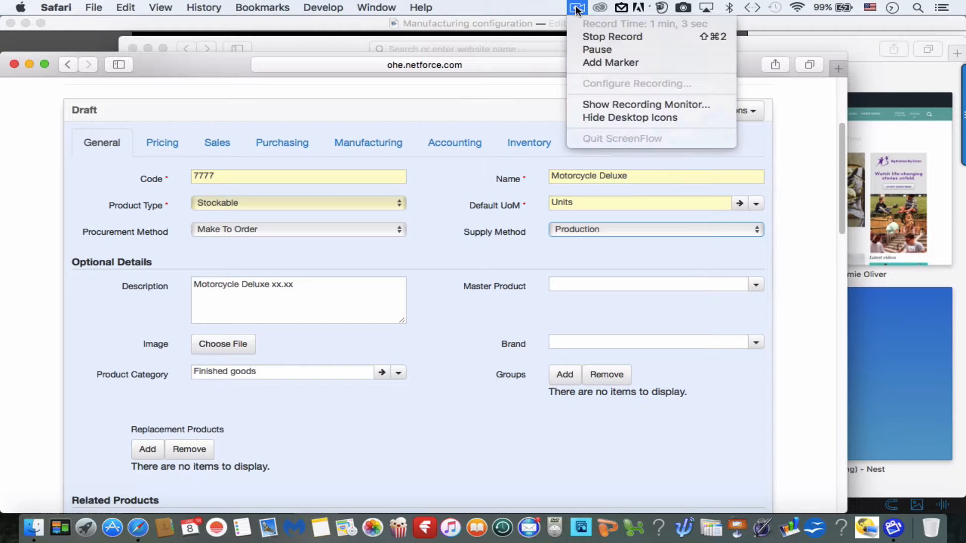
{"action": "left_click", "coordinate": [590, 36]}
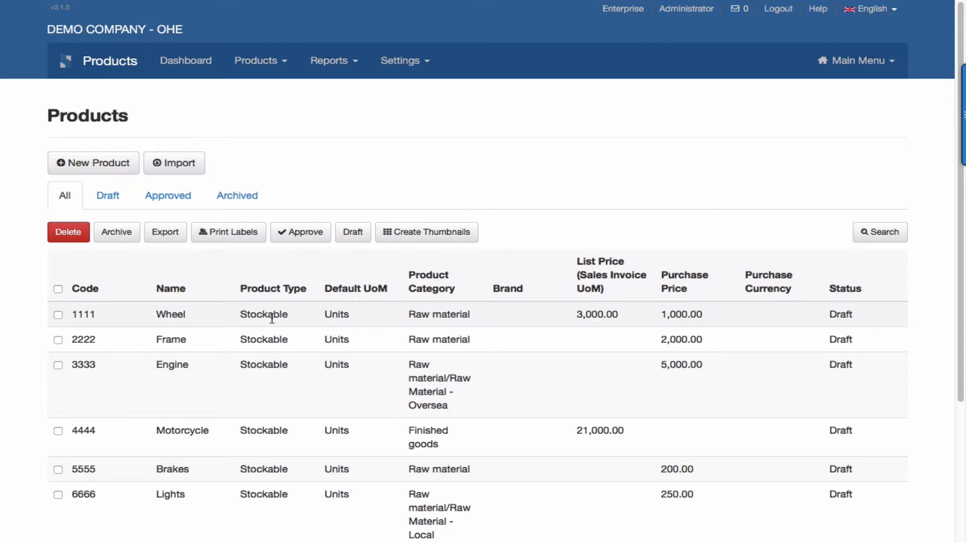
Step: Open the Wheel product and examine its purchasing lead time, suppliers and manufacturing settings
{"action": "left_click", "coordinate": [272, 315]}
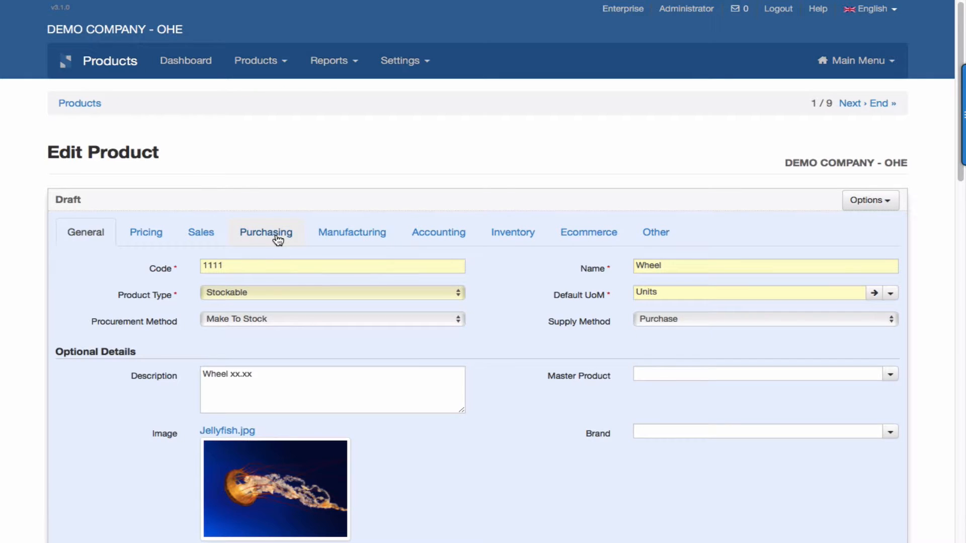
{"action": "left_click", "coordinate": [277, 238]}
{"action": "scroll", "coordinate": [285, 270], "scroll_direction": "down", "scroll_amount": 3}
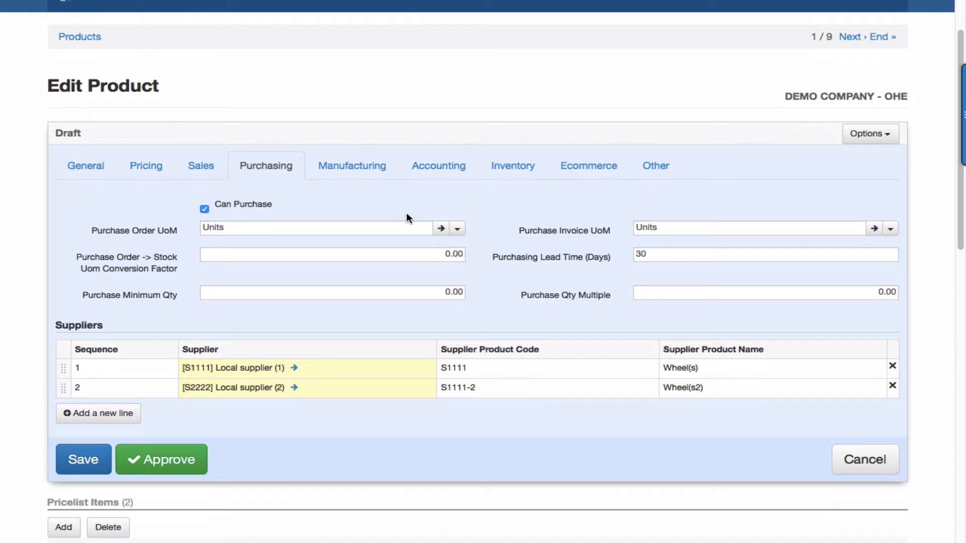
{"action": "left_click", "coordinate": [382, 171]}
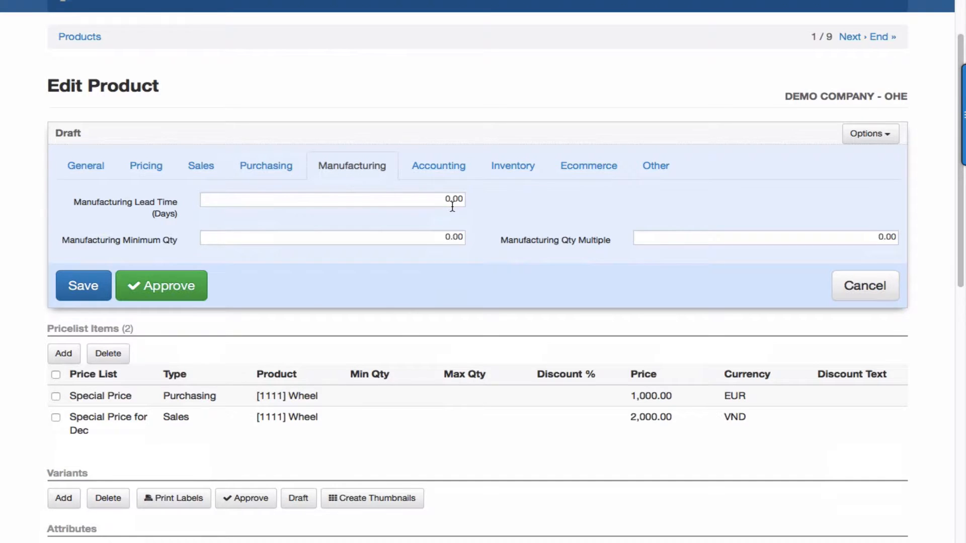
{"action": "scroll", "coordinate": [452, 206], "scroll_direction": "up", "scroll_amount": 2}
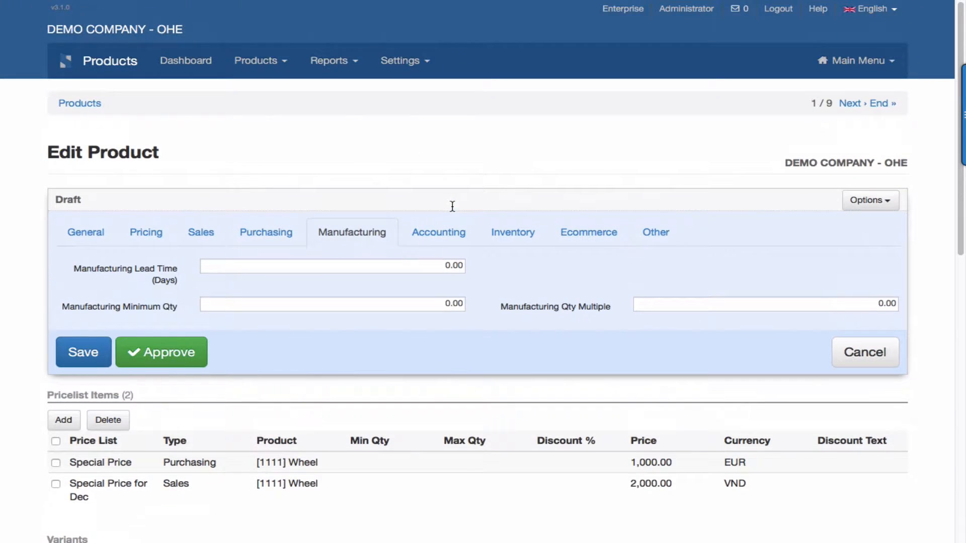
Step: Open the Motorcycle product from the product list and examine its purchasing settings and manufacturing lead time
{"action": "left_click", "coordinate": [80, 104]}
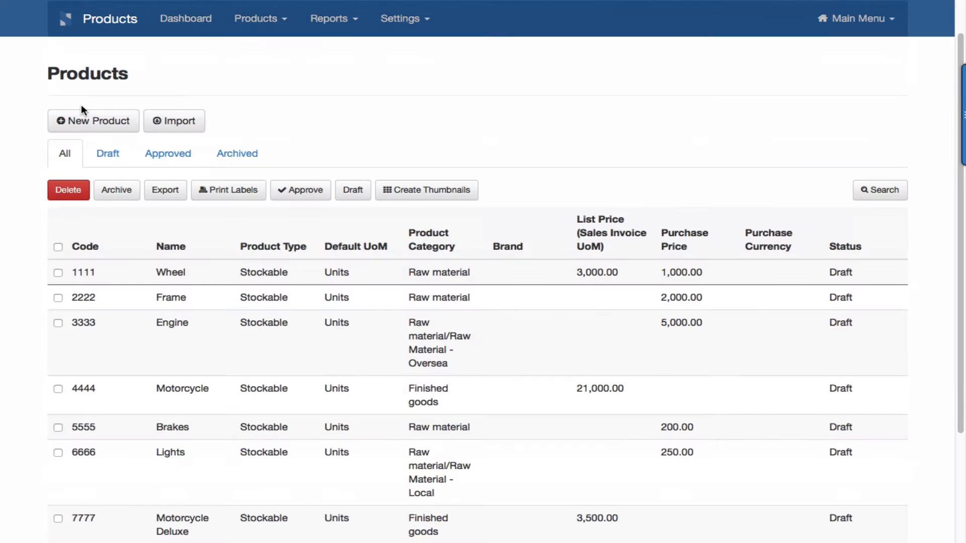
{"action": "left_click", "coordinate": [192, 389]}
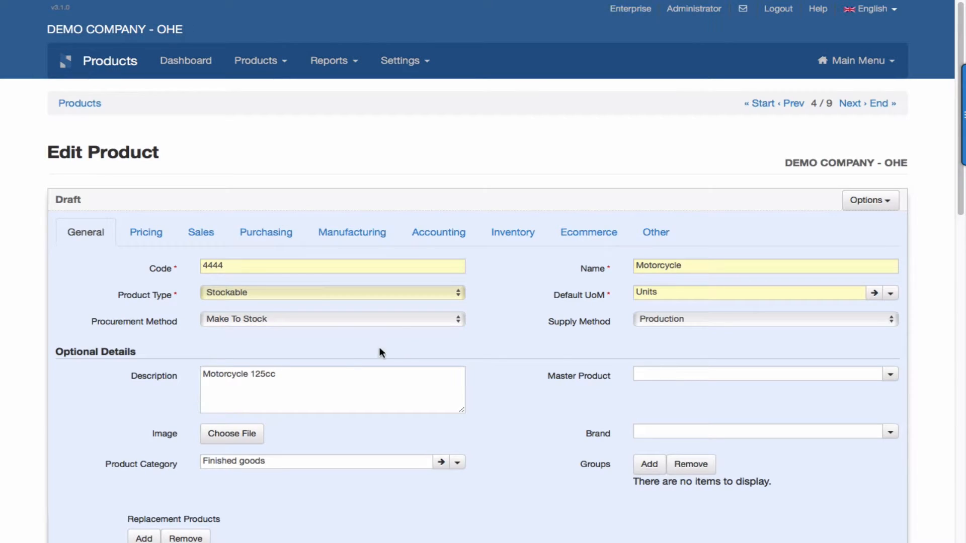
{"action": "left_click", "coordinate": [271, 233]}
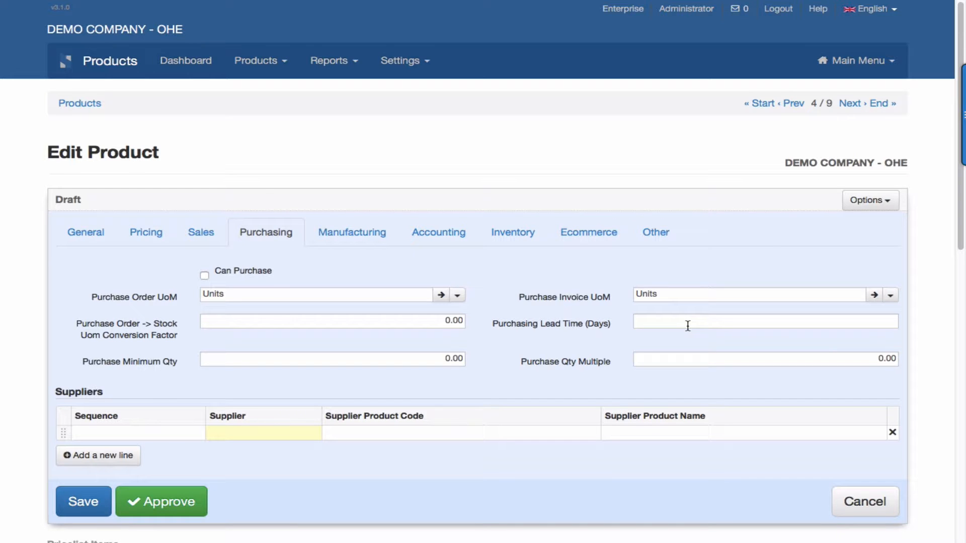
{"action": "scroll", "coordinate": [687, 326], "scroll_direction": "down", "scroll_amount": 1}
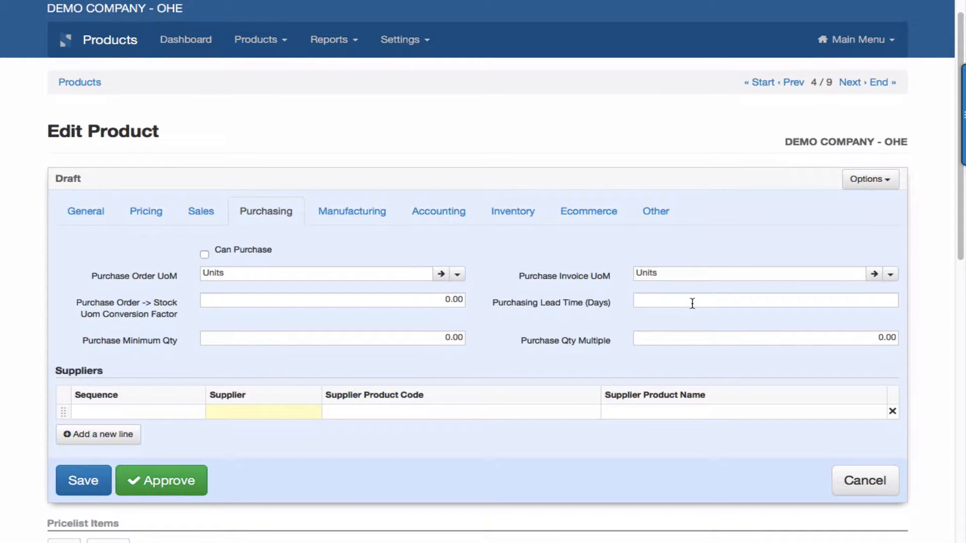
{"action": "left_click", "coordinate": [371, 212]}
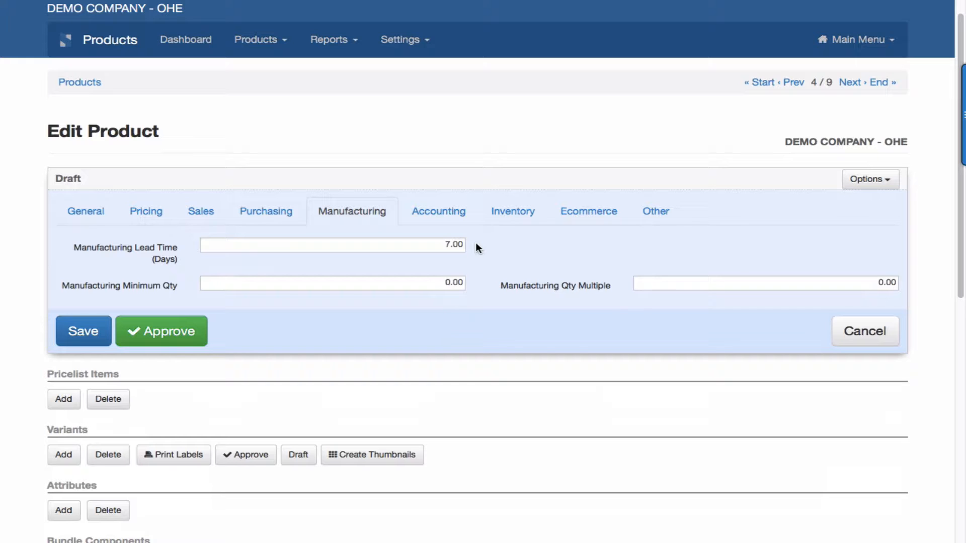
{"action": "scroll", "coordinate": [317, 231], "scroll_direction": "up", "scroll_amount": 1}
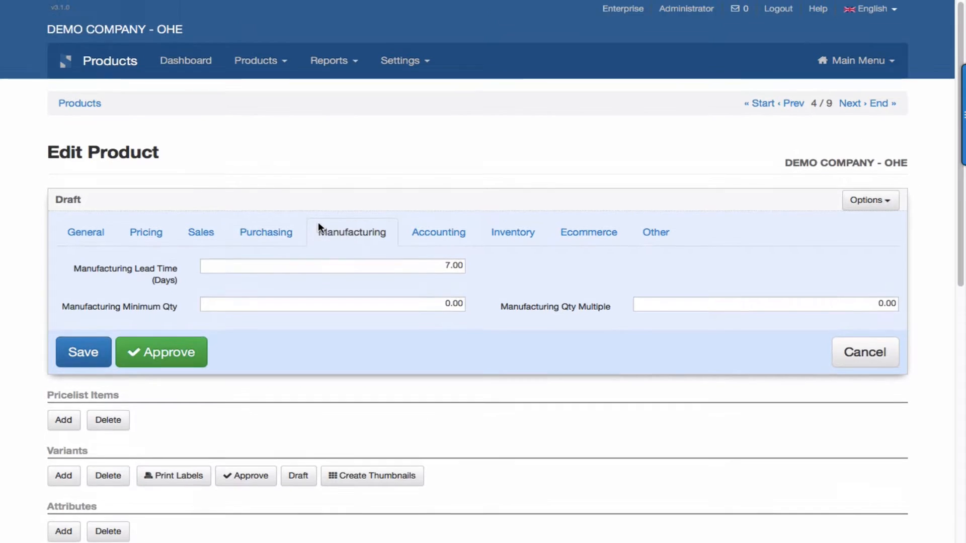
Step: Reopen the Wheel product from the product list and review its general details and inventory settings
{"action": "left_click", "coordinate": [80, 103]}
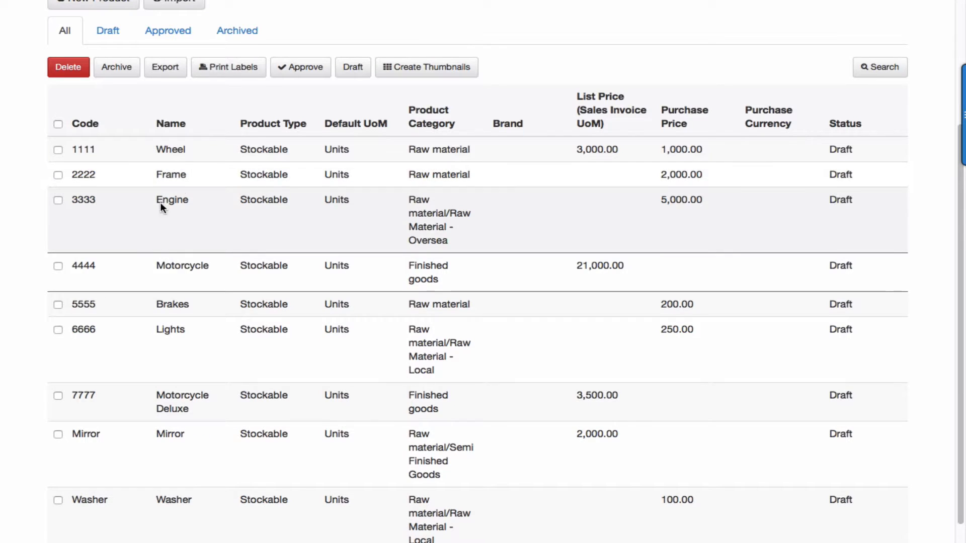
{"action": "left_click", "coordinate": [182, 150]}
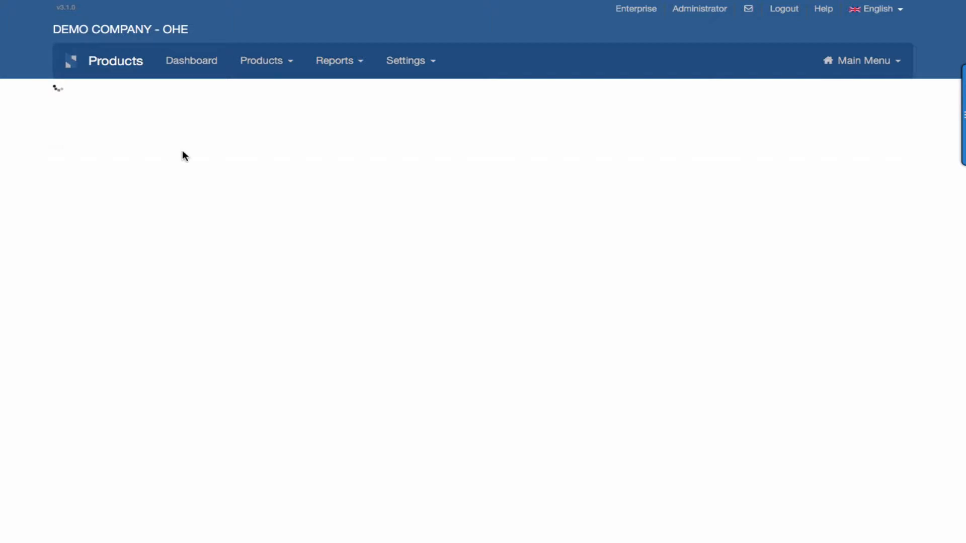
{"action": "scroll", "coordinate": [182, 149], "scroll_direction": "down", "scroll_amount": 3}
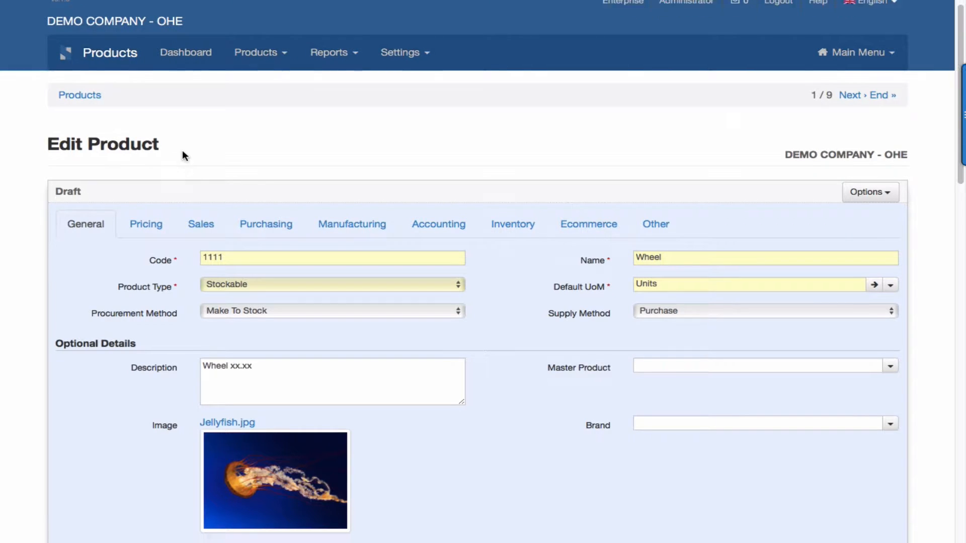
{"action": "scroll", "coordinate": [183, 150], "scroll_direction": "down", "scroll_amount": 1}
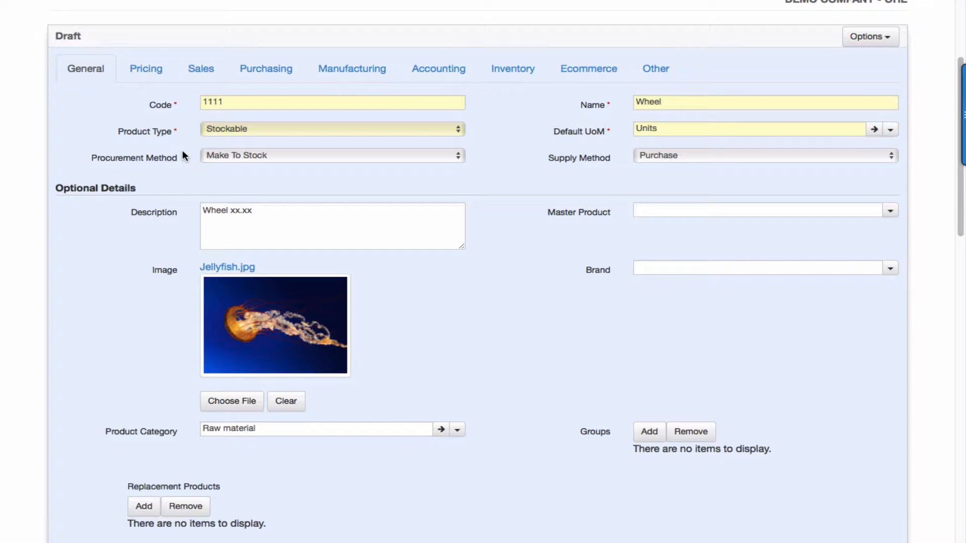
{"action": "scroll", "coordinate": [182, 151], "scroll_direction": "down", "scroll_amount": 8}
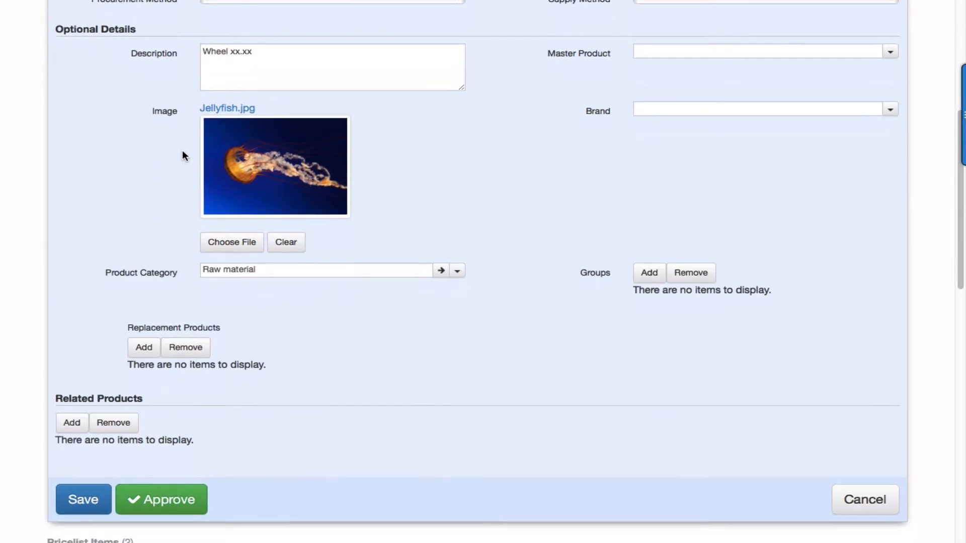
{"action": "scroll", "coordinate": [182, 151], "scroll_direction": "up", "scroll_amount": 3}
{"action": "scroll", "coordinate": [182, 149], "scroll_direction": "up", "scroll_amount": 9}
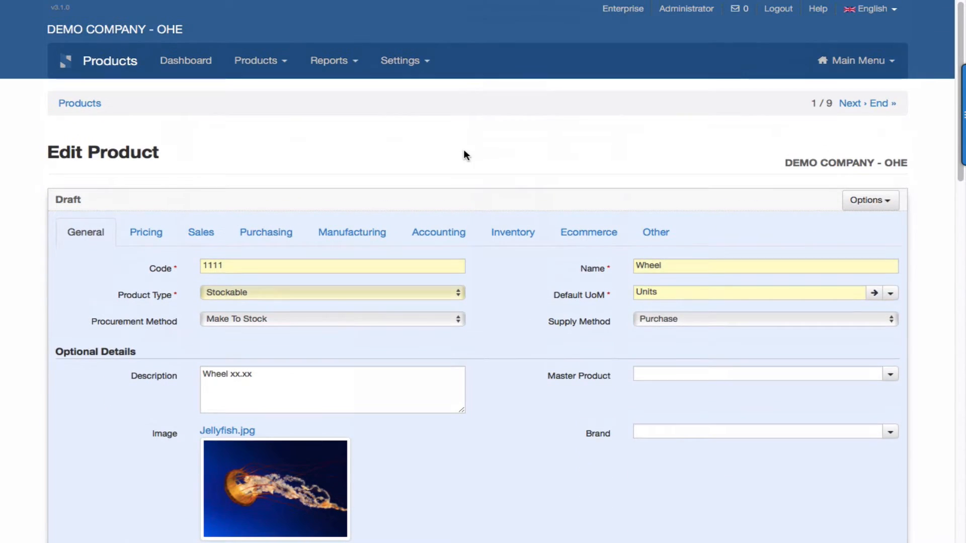
{"action": "left_click", "coordinate": [513, 234]}
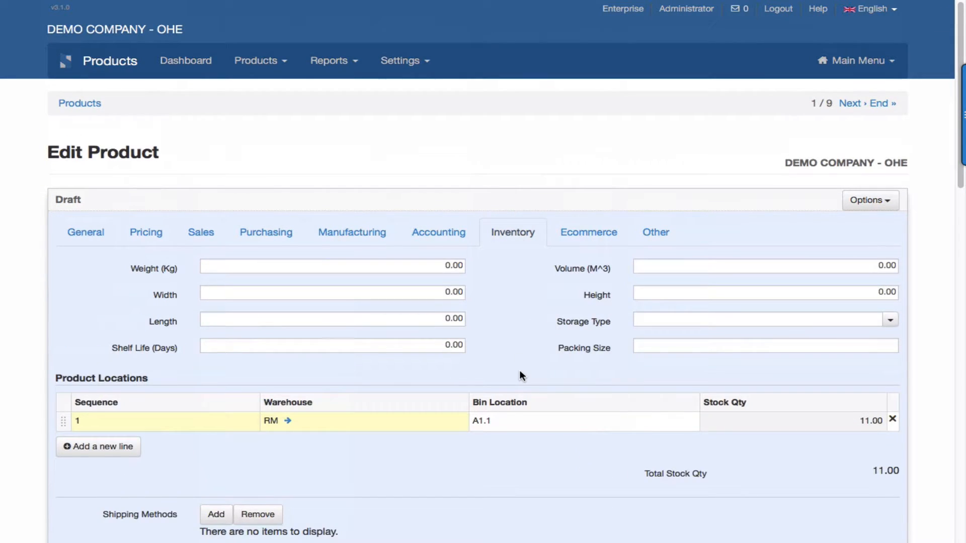
Step: Examine the Wheel product's lot tracking options in its inventory settings and return to the product list
{"action": "scroll", "coordinate": [521, 374], "scroll_direction": "down", "scroll_amount": 7}
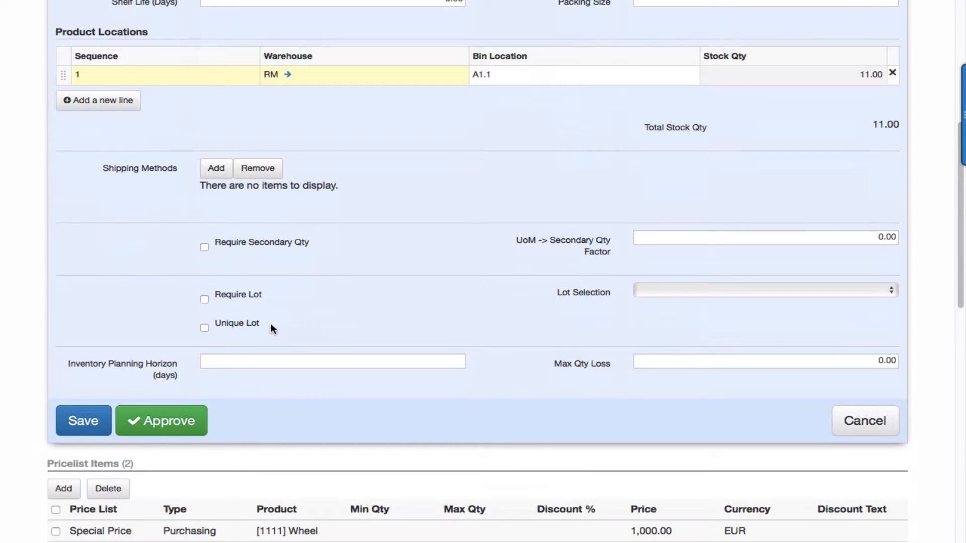
{"action": "scroll", "coordinate": [354, 319], "scroll_direction": "up", "scroll_amount": 7}
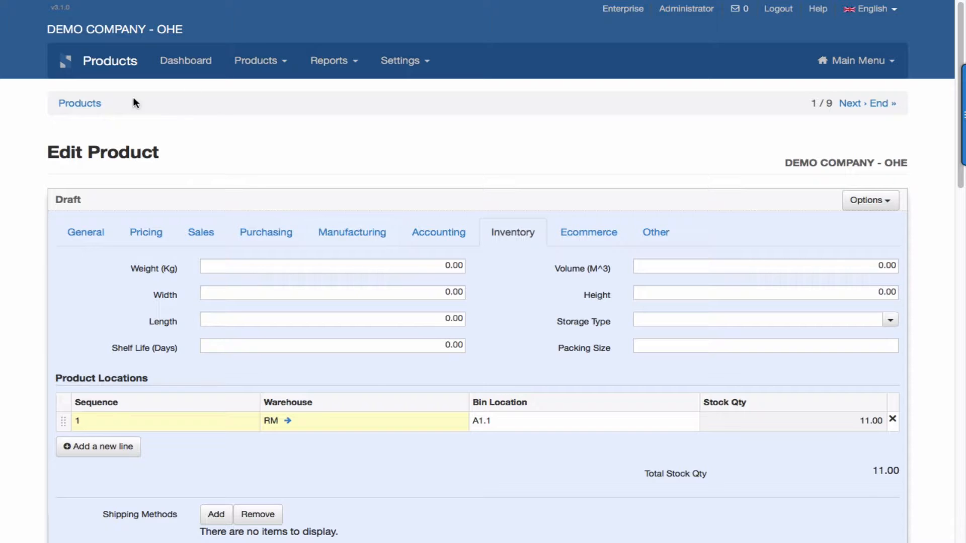
{"action": "left_click", "coordinate": [86, 102]}
Step: Open the Motorcycle Deluxe product and examine its stock location and lot requirements in the inventory settings
{"action": "scroll", "coordinate": [111, 210], "scroll_direction": "down", "scroll_amount": 1}
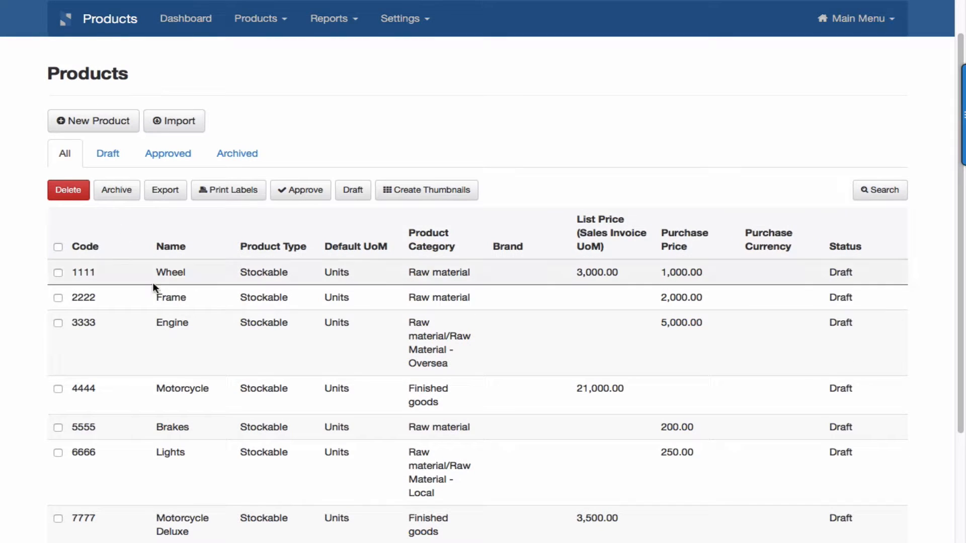
{"action": "left_click", "coordinate": [192, 521]}
{"action": "scroll", "coordinate": [191, 519], "scroll_direction": "down", "scroll_amount": 5}
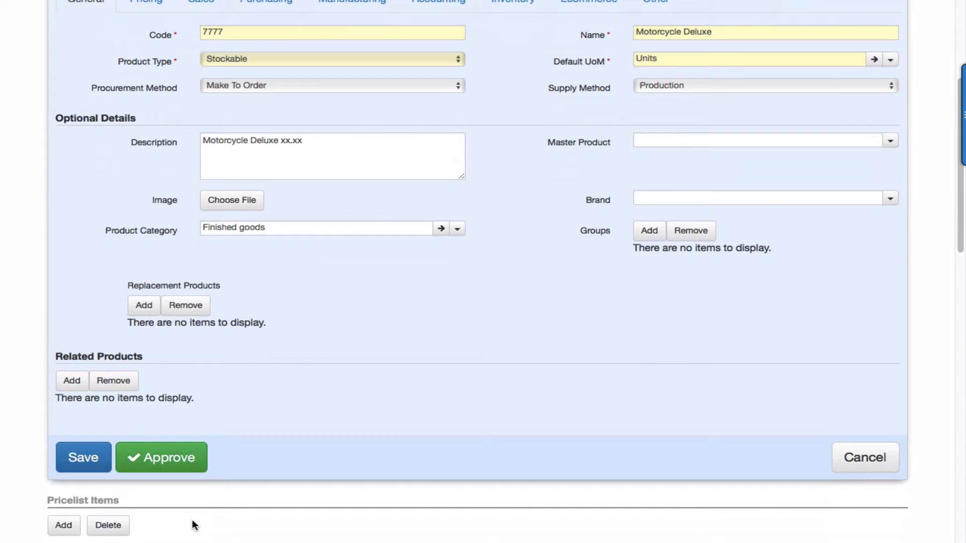
{"action": "scroll", "coordinate": [192, 520], "scroll_direction": "up", "scroll_amount": 3}
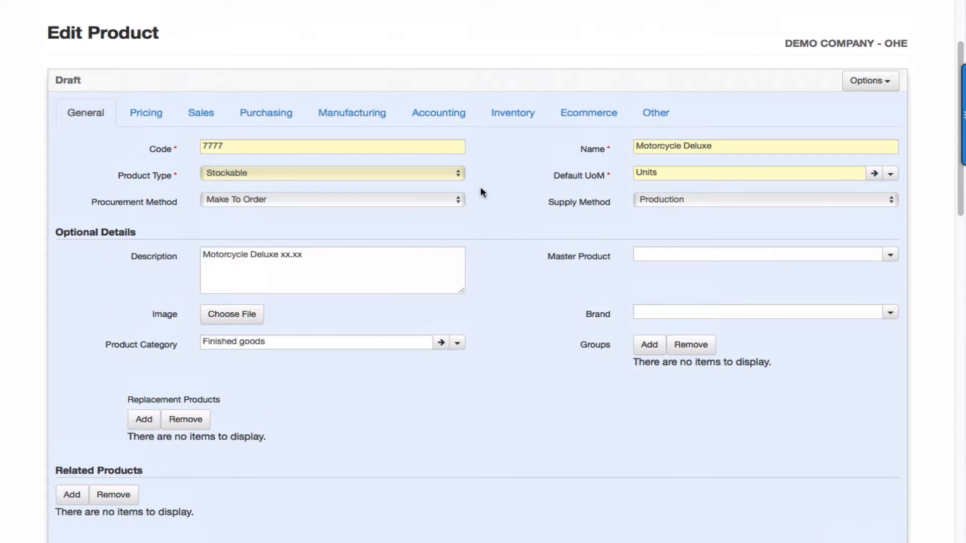
{"action": "left_click", "coordinate": [526, 118]}
{"action": "scroll", "coordinate": [460, 372], "scroll_direction": "down", "scroll_amount": 7}
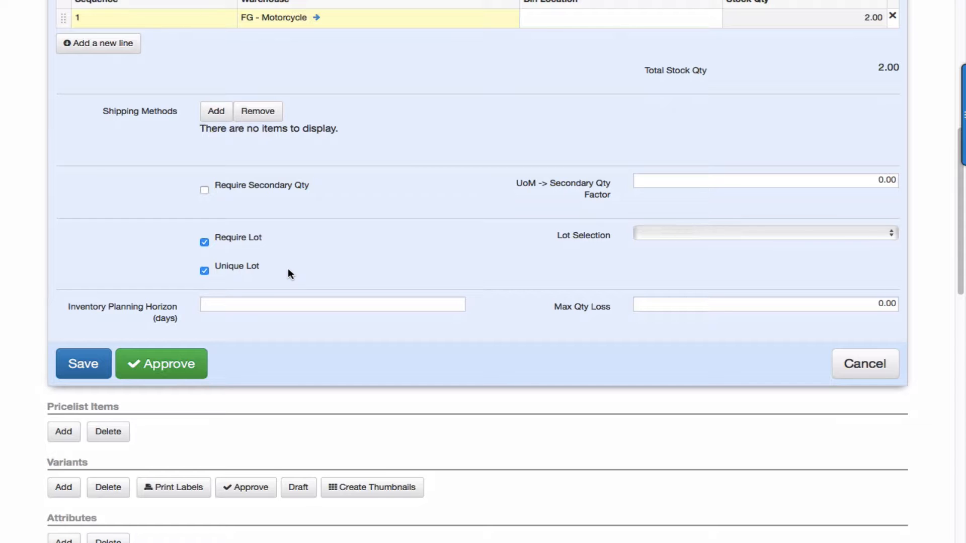
{"action": "scroll", "coordinate": [288, 267], "scroll_direction": "up", "scroll_amount": 10}
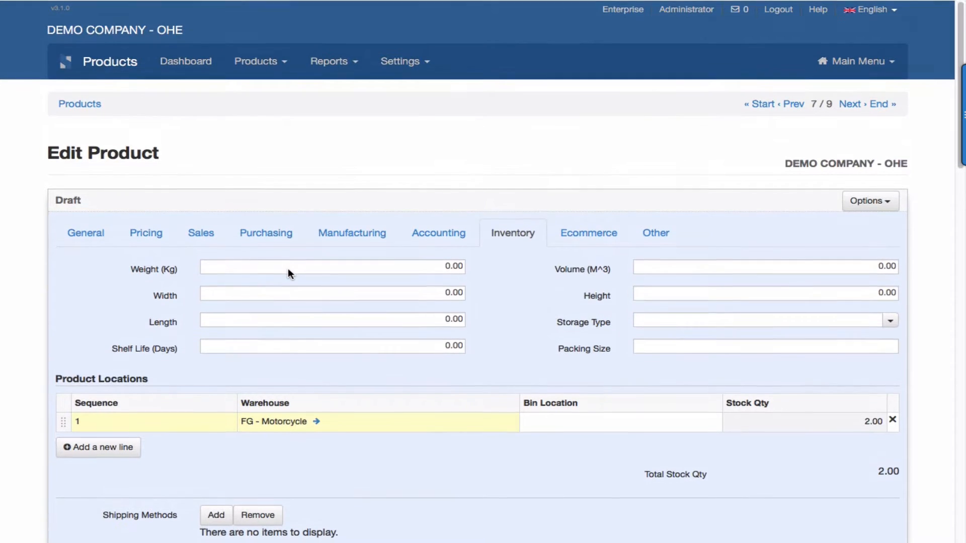
Step: Open the Engine product from the product list and examine its general details, stock location and lot requirements
{"action": "left_click", "coordinate": [91, 104]}
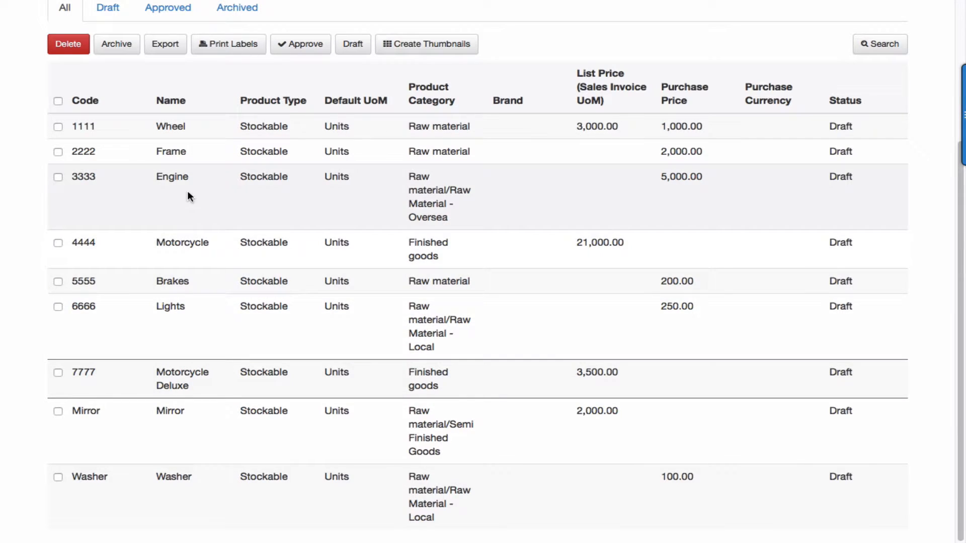
{"action": "left_click", "coordinate": [188, 193]}
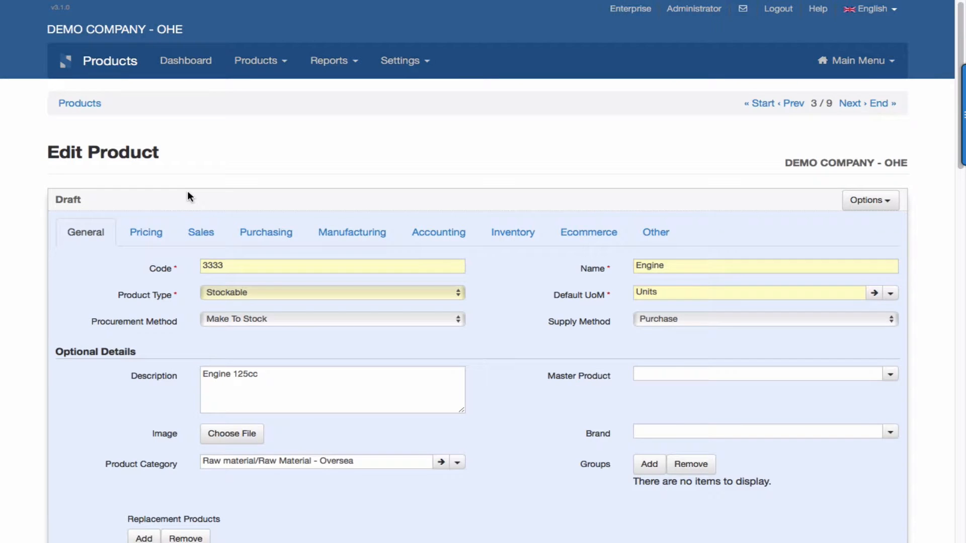
{"action": "scroll", "coordinate": [187, 192], "scroll_direction": "down", "scroll_amount": 10}
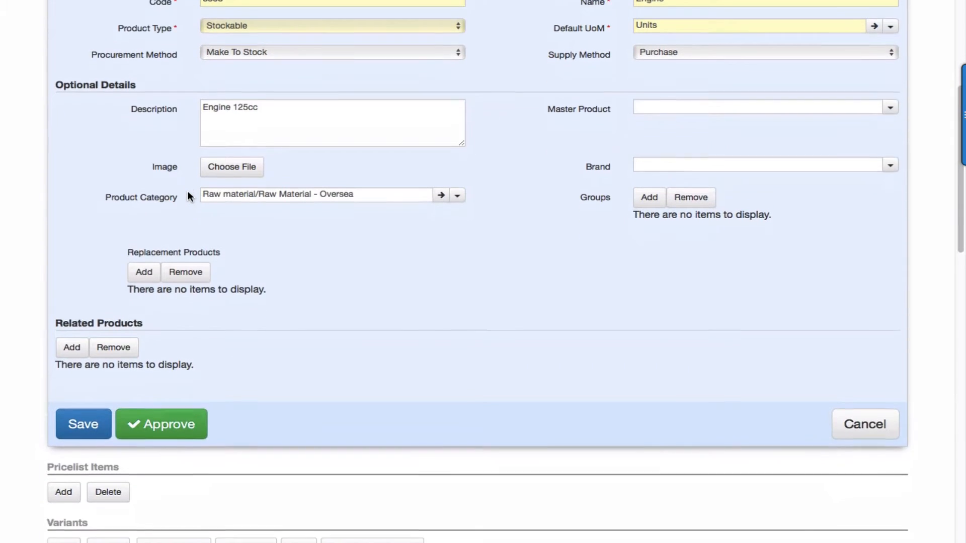
{"action": "scroll", "coordinate": [187, 192], "scroll_direction": "down", "scroll_amount": 9}
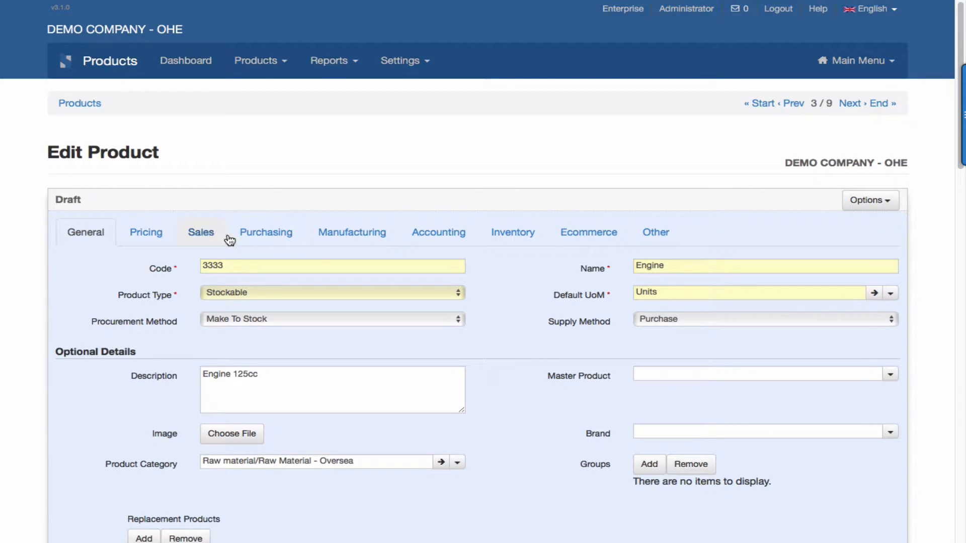
{"action": "left_click", "coordinate": [513, 233]}
{"action": "scroll", "coordinate": [517, 336], "scroll_direction": "down", "scroll_amount": 3}
{"action": "scroll", "coordinate": [509, 362], "scroll_direction": "down", "scroll_amount": 4}
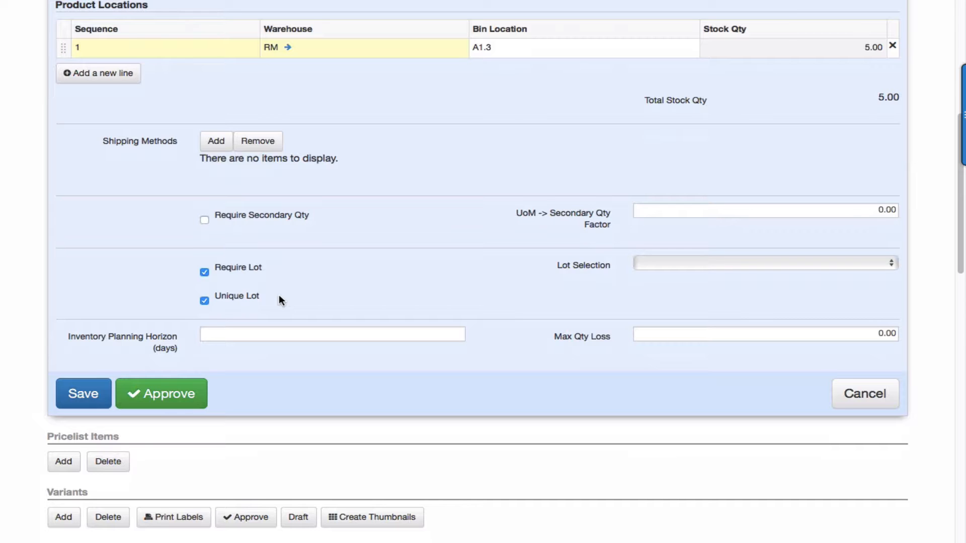
{"action": "scroll", "coordinate": [279, 294], "scroll_direction": "up", "scroll_amount": 8}
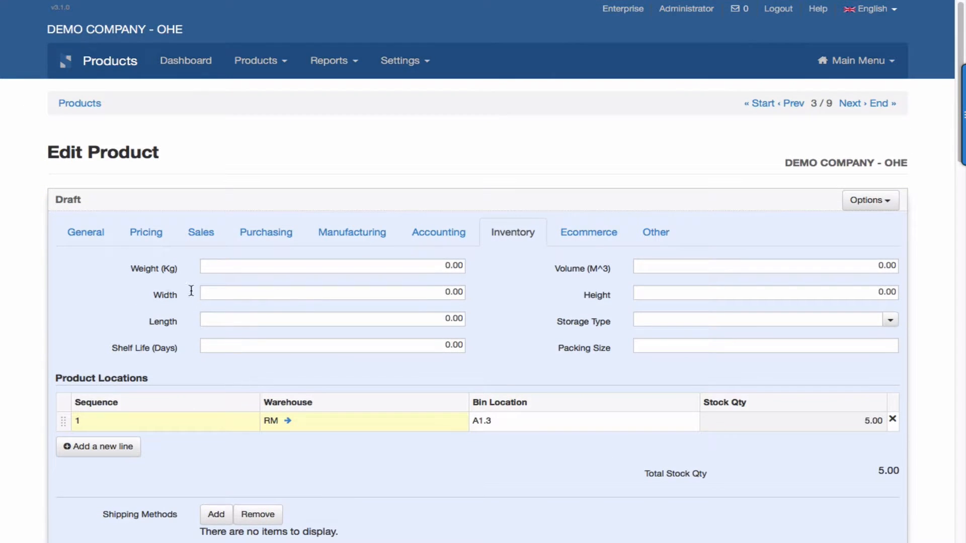
Step: Review the Engine product's general details again, followed by its Require Lot and Unique Lot options
{"action": "left_click", "coordinate": [83, 229]}
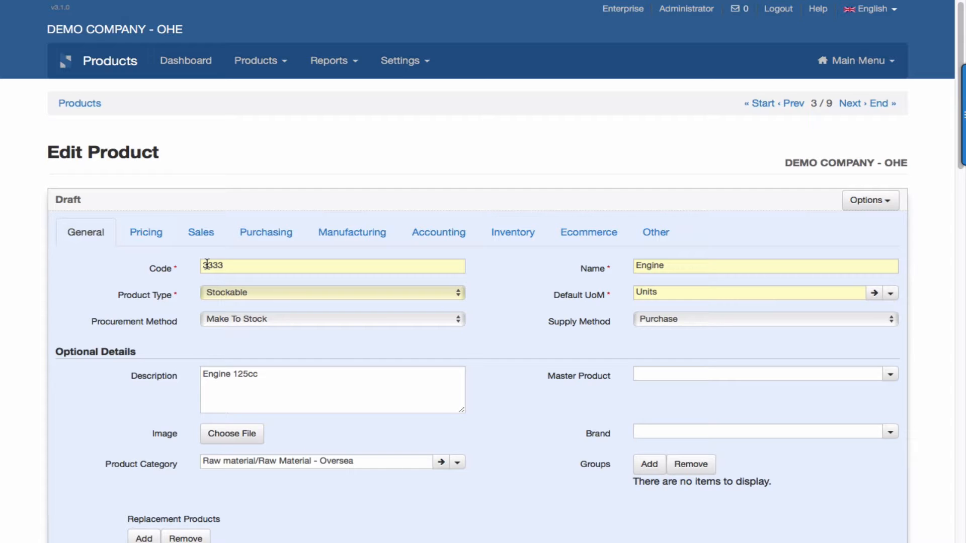
{"action": "scroll", "coordinate": [206, 264], "scroll_direction": "down", "scroll_amount": 2}
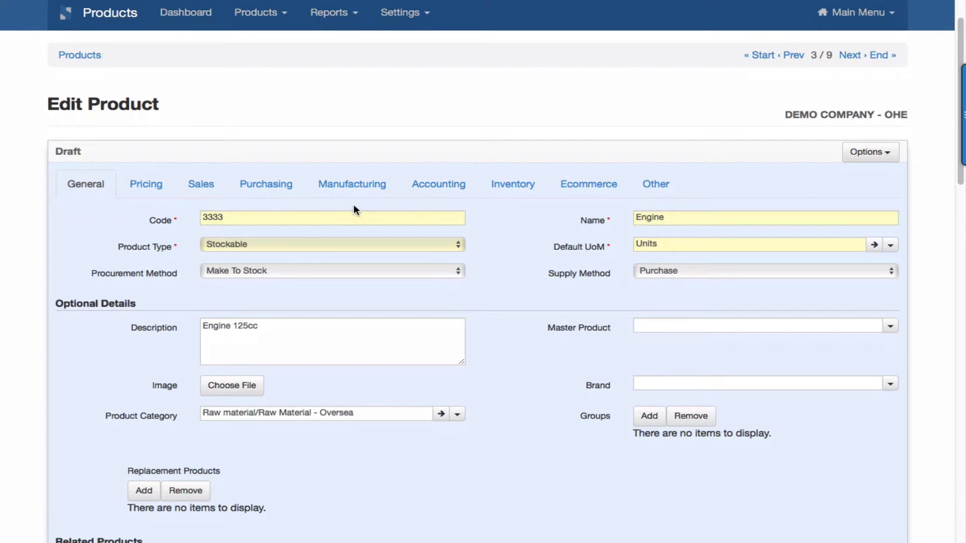
{"action": "left_click", "coordinate": [511, 186]}
{"action": "scroll", "coordinate": [441, 349], "scroll_direction": "down", "scroll_amount": 5}
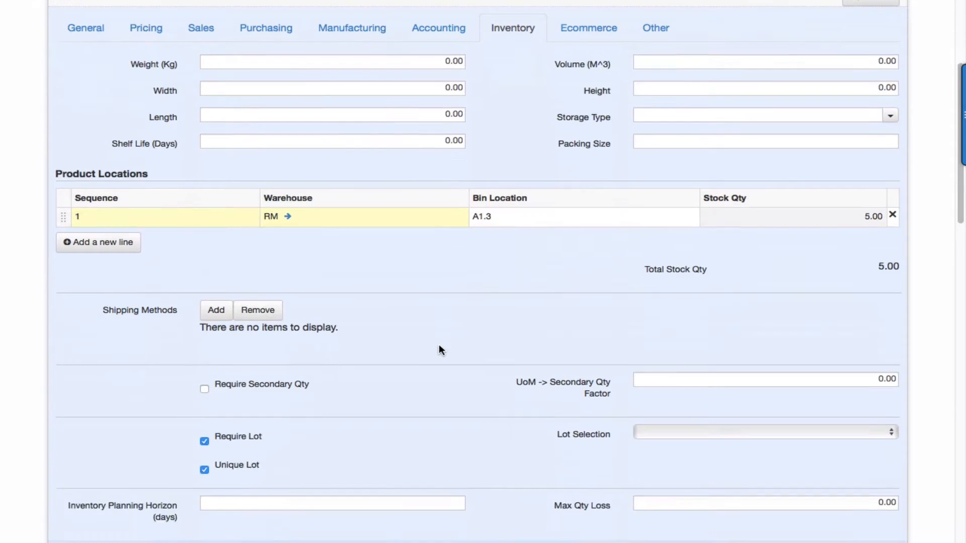
{"action": "scroll", "coordinate": [439, 345], "scroll_direction": "down", "scroll_amount": 4}
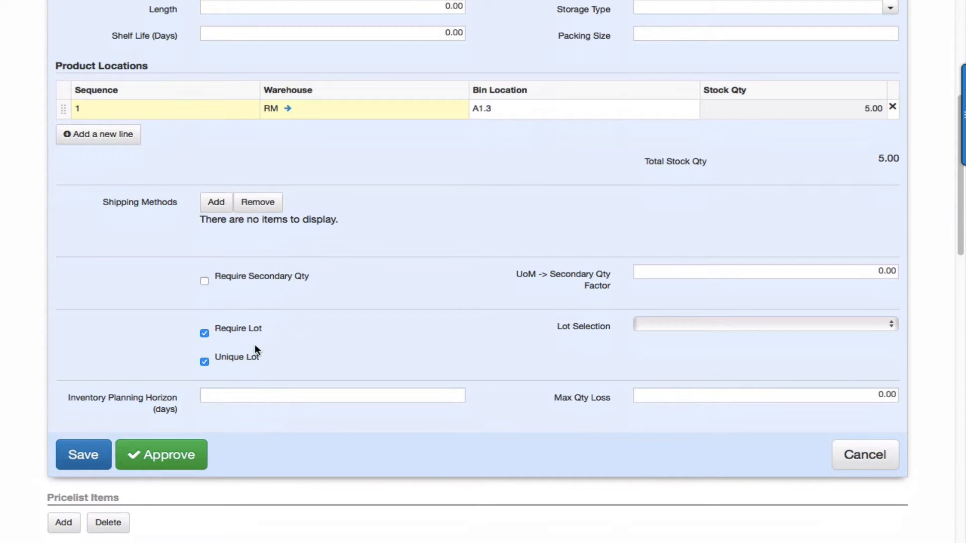
{"action": "scroll", "coordinate": [260, 338], "scroll_direction": "up", "scroll_amount": 1}
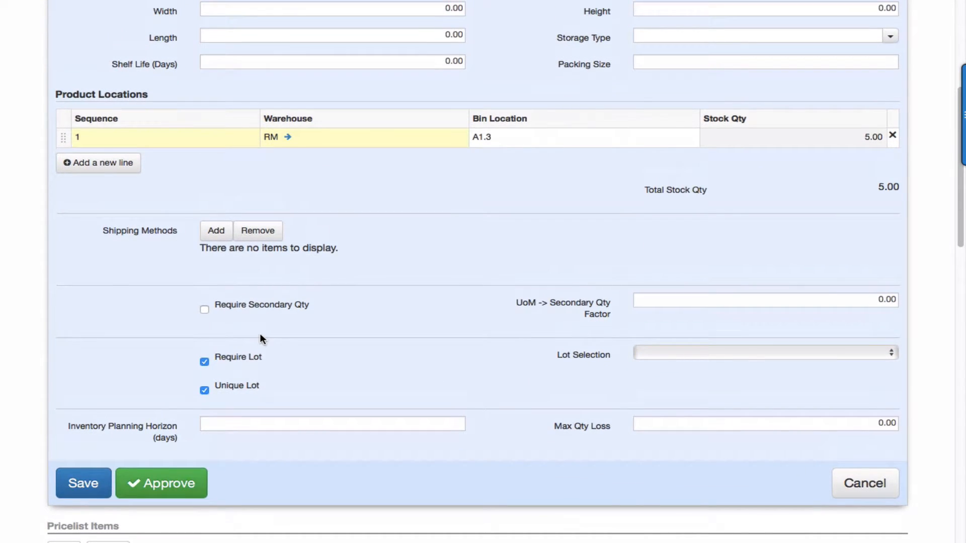
{"action": "scroll", "coordinate": [261, 338], "scroll_direction": "up", "scroll_amount": 10}
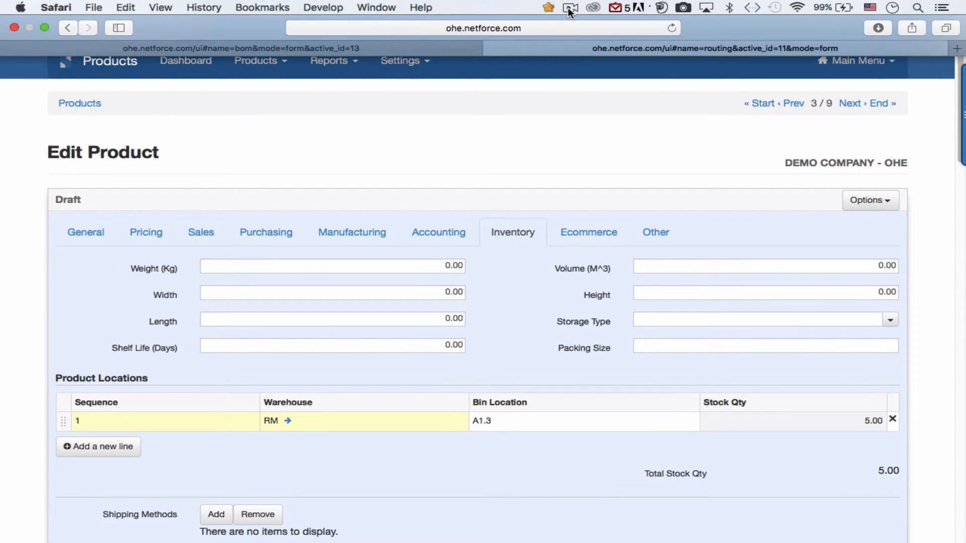
{"action": "left_click", "coordinate": [570, 8]}
{"action": "left_click", "coordinate": [584, 35]}
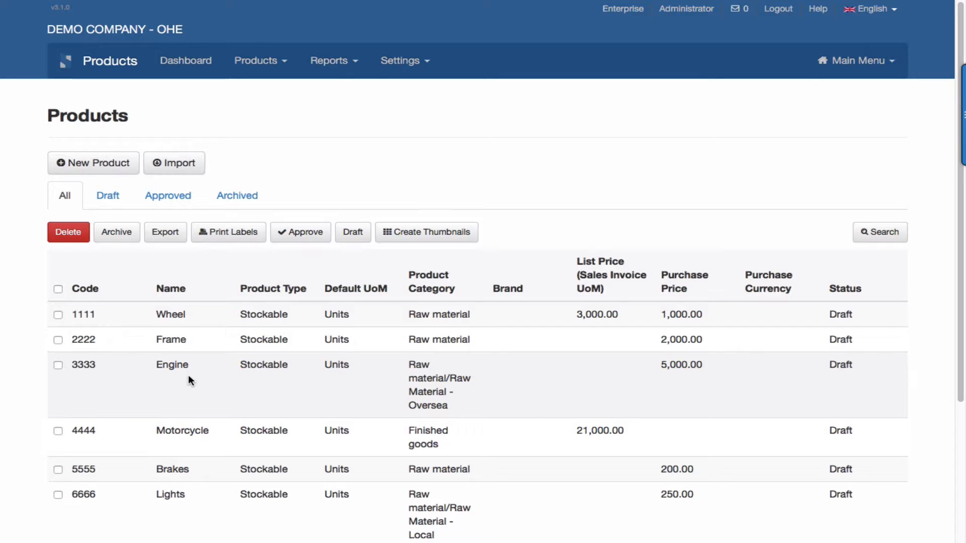
Step: Open the Frame product and examine its accounting settings and the available costing methods, returning to its general details
{"action": "left_click", "coordinate": [172, 341]}
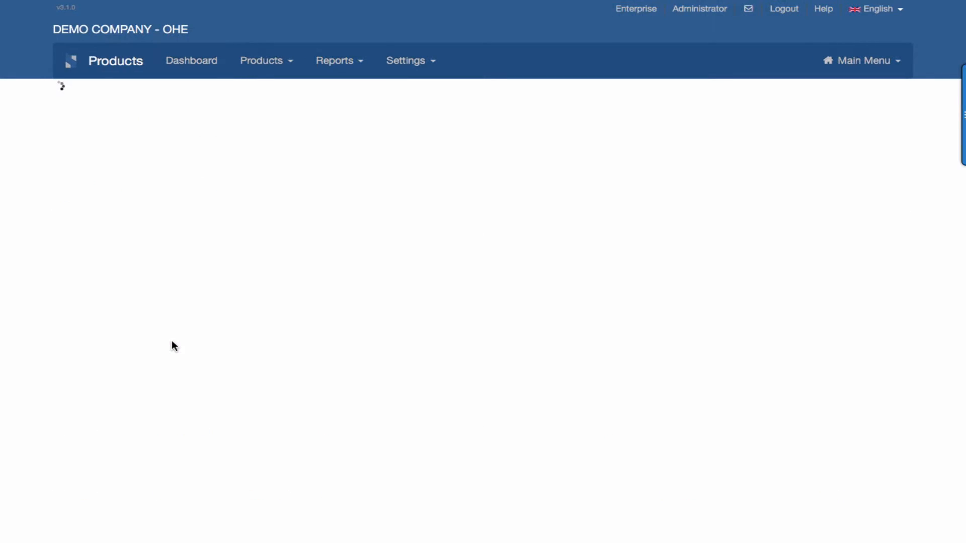
{"action": "scroll", "coordinate": [171, 340], "scroll_direction": "down", "scroll_amount": 2}
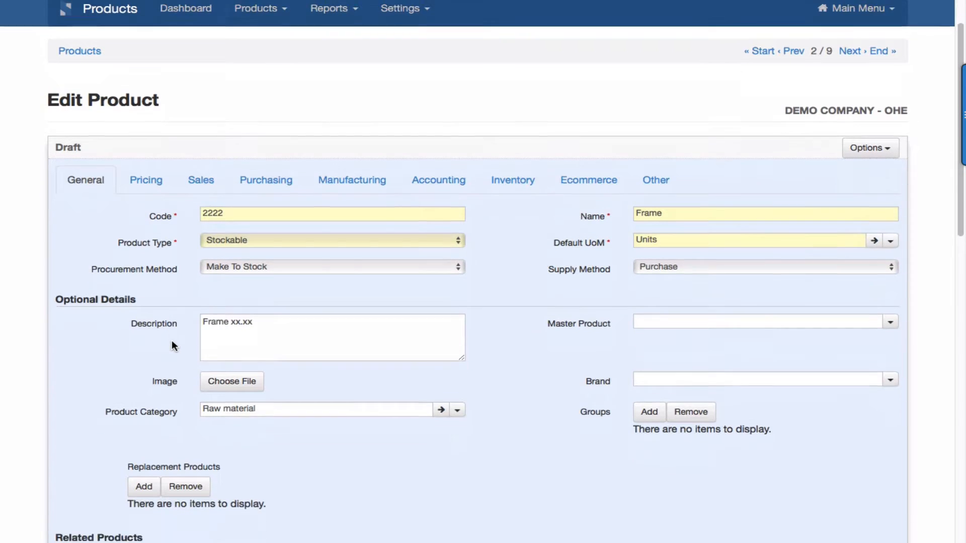
{"action": "left_click", "coordinate": [438, 177]}
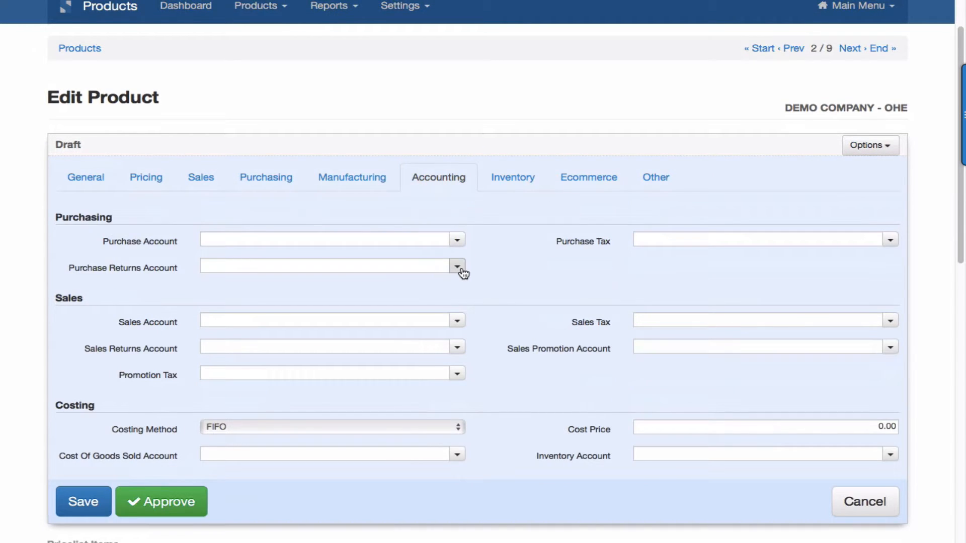
{"action": "scroll", "coordinate": [460, 274], "scroll_direction": "down", "scroll_amount": 4}
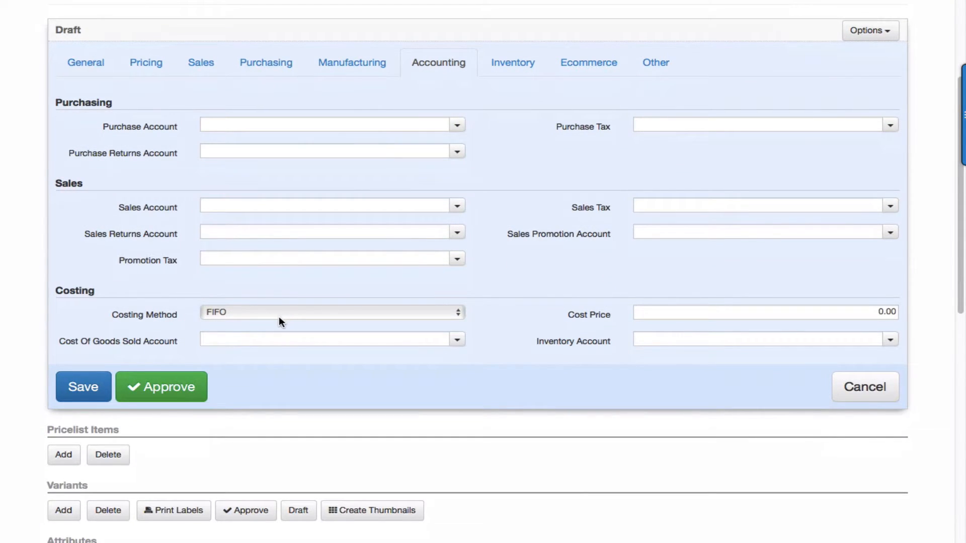
{"action": "left_click", "coordinate": [459, 313]}
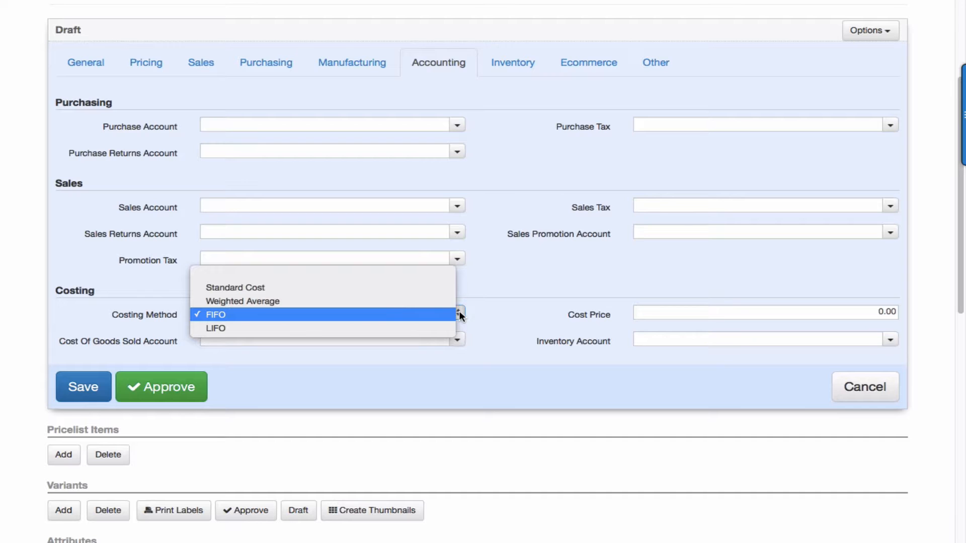
{"action": "left_click", "coordinate": [509, 353]}
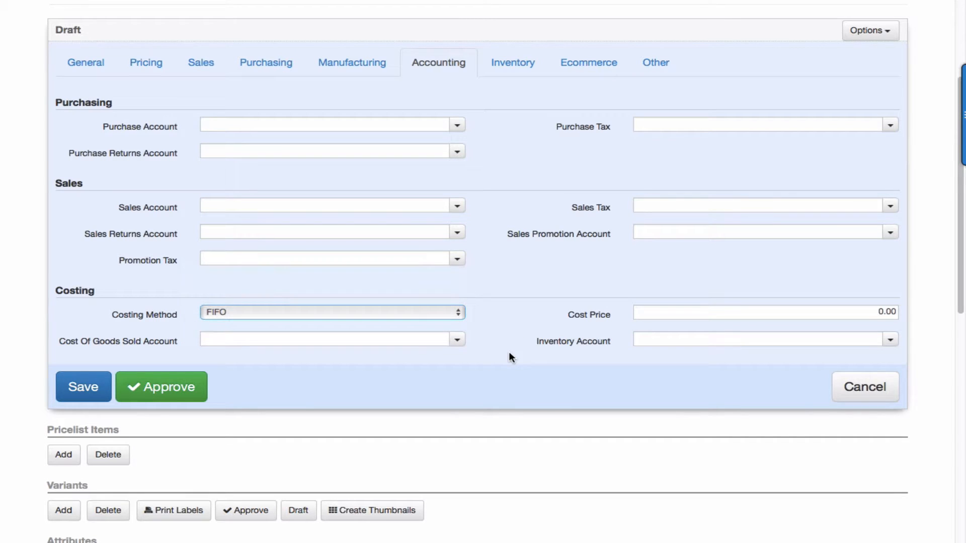
{"action": "left_click", "coordinate": [458, 312]}
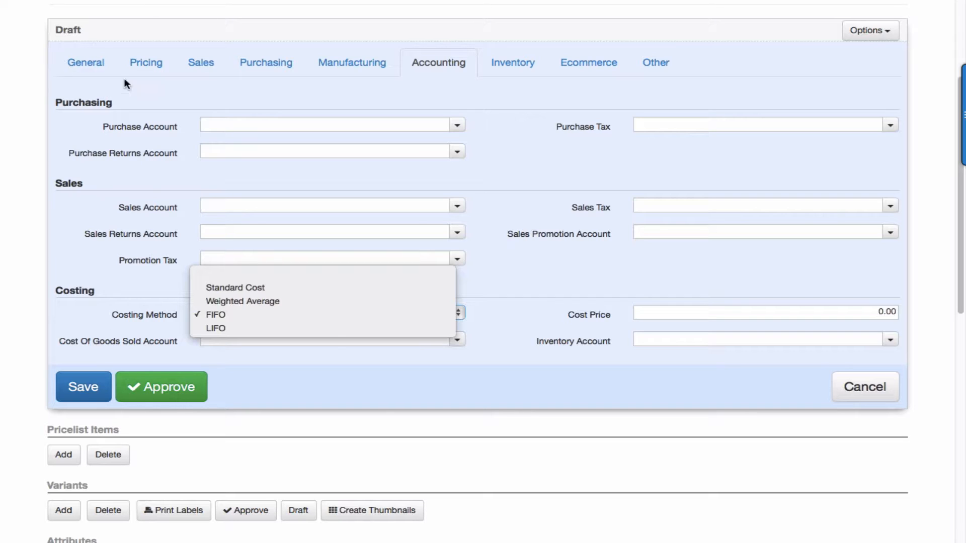
{"action": "left_click", "coordinate": [133, 96]}
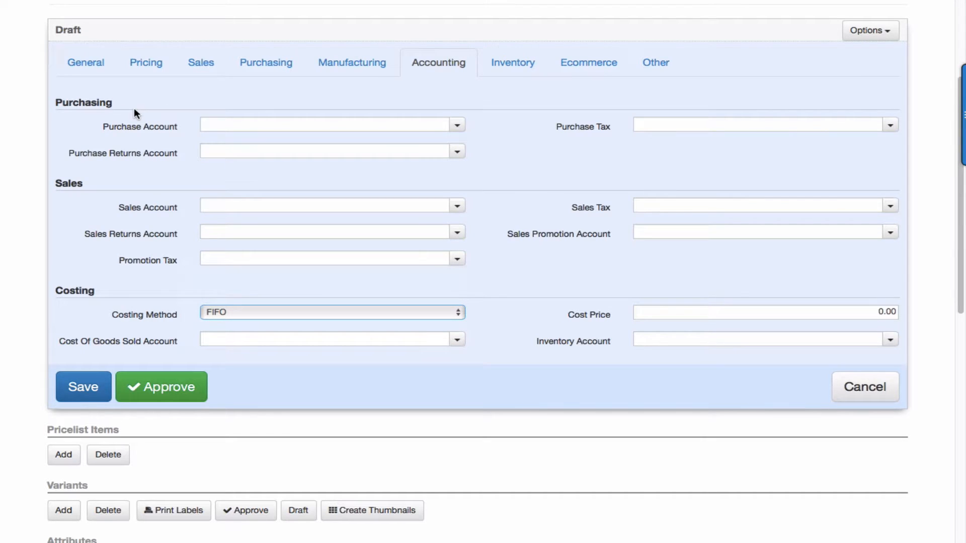
{"action": "left_click", "coordinate": [86, 63]}
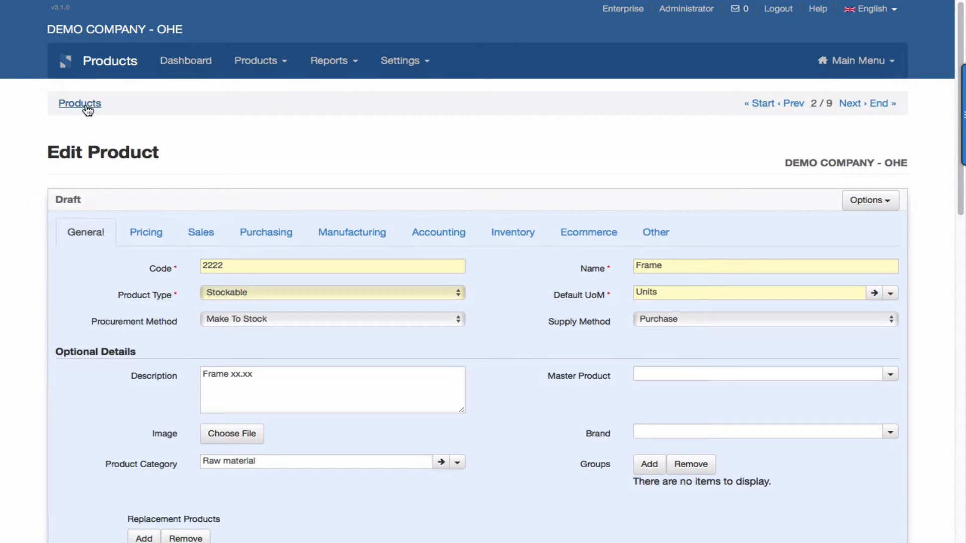
Step: Open the Motorcycle Deluxe product from the product list and examine its accounting settings, including the available costing methods and cost price
{"action": "left_click", "coordinate": [88, 106]}
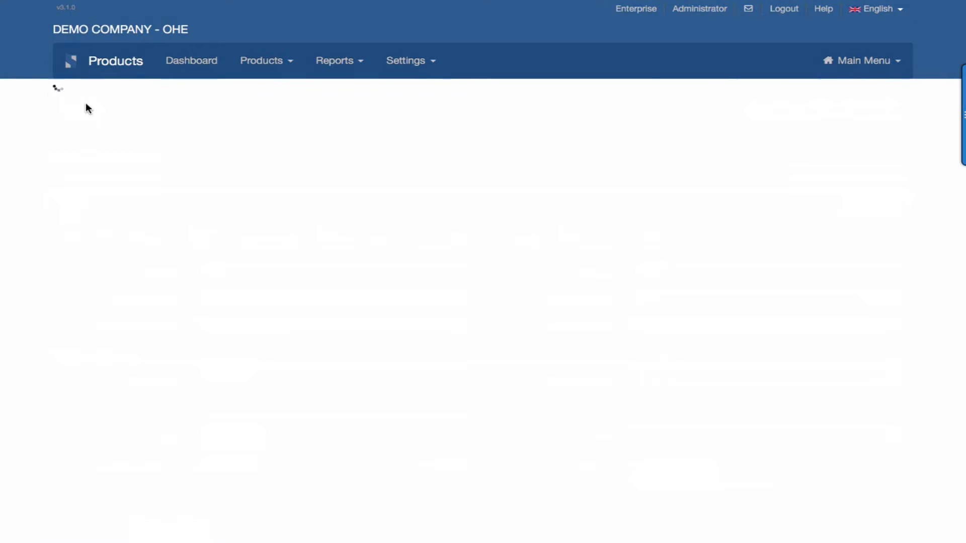
{"action": "scroll", "coordinate": [86, 107], "scroll_direction": "down", "scroll_amount": 2}
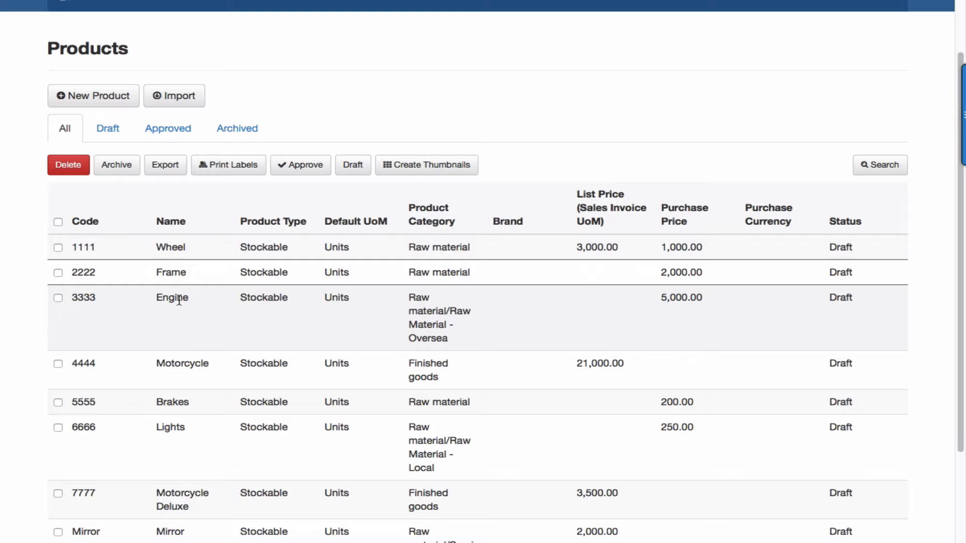
{"action": "scroll", "coordinate": [190, 348], "scroll_direction": "down", "scroll_amount": 2}
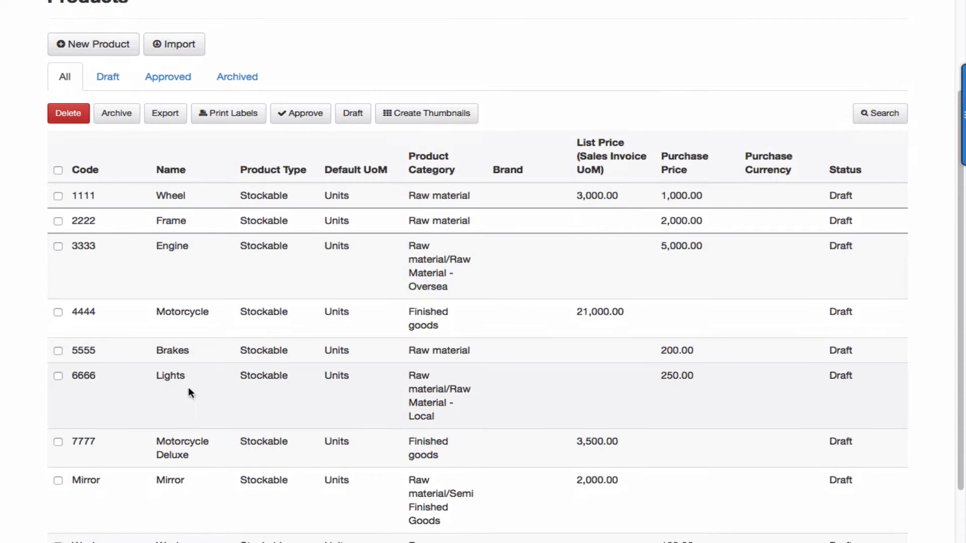
{"action": "left_click", "coordinate": [187, 449]}
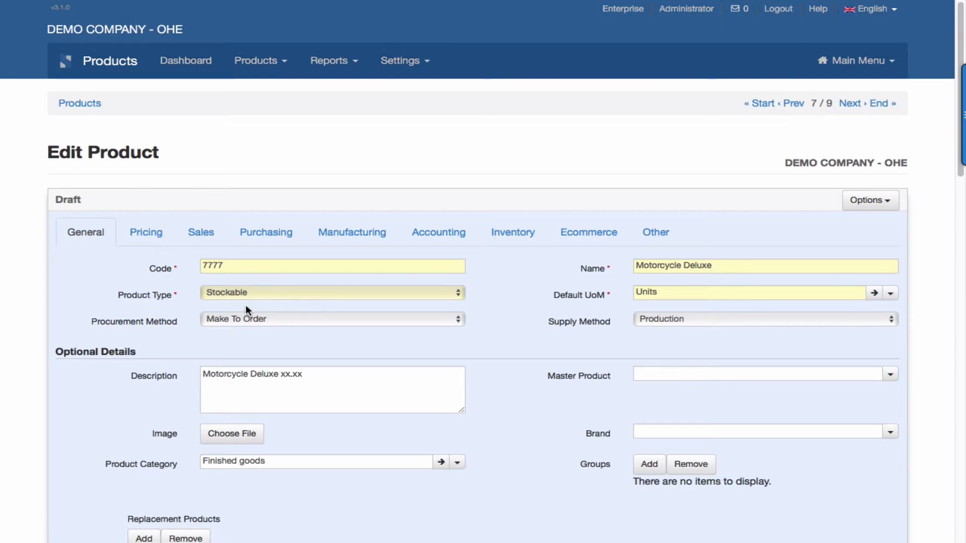
{"action": "left_click", "coordinate": [440, 234]}
{"action": "scroll", "coordinate": [391, 364], "scroll_direction": "down", "scroll_amount": 3}
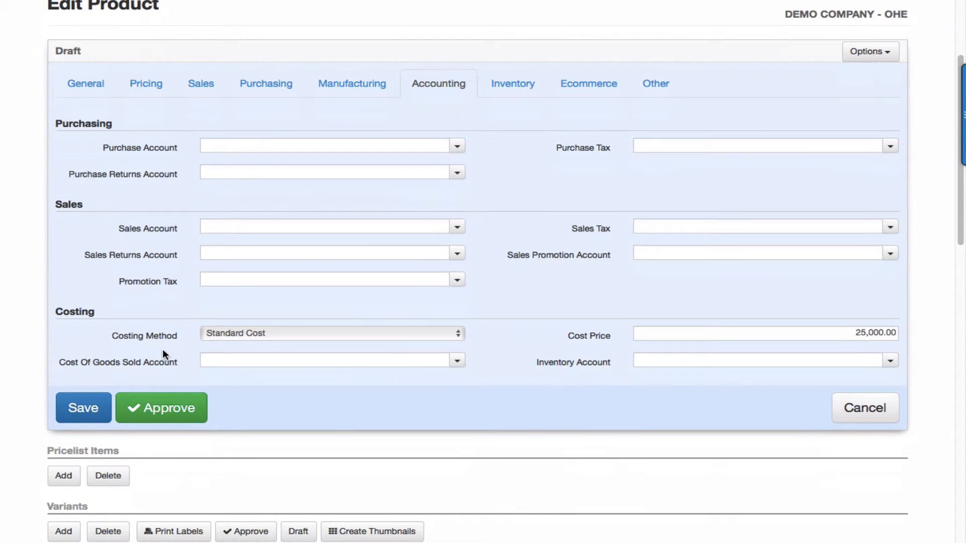
{"action": "left_click", "coordinate": [454, 334]}
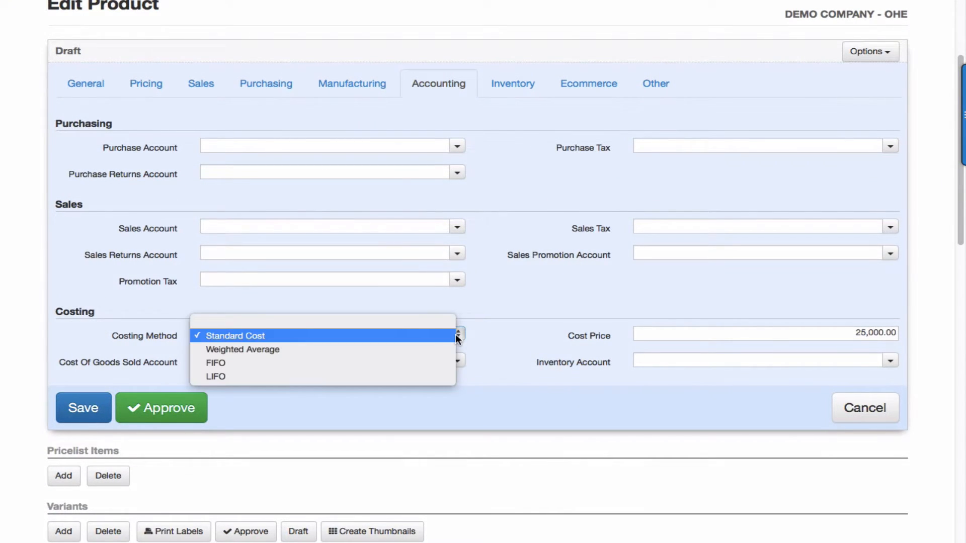
{"action": "left_click", "coordinate": [500, 331]}
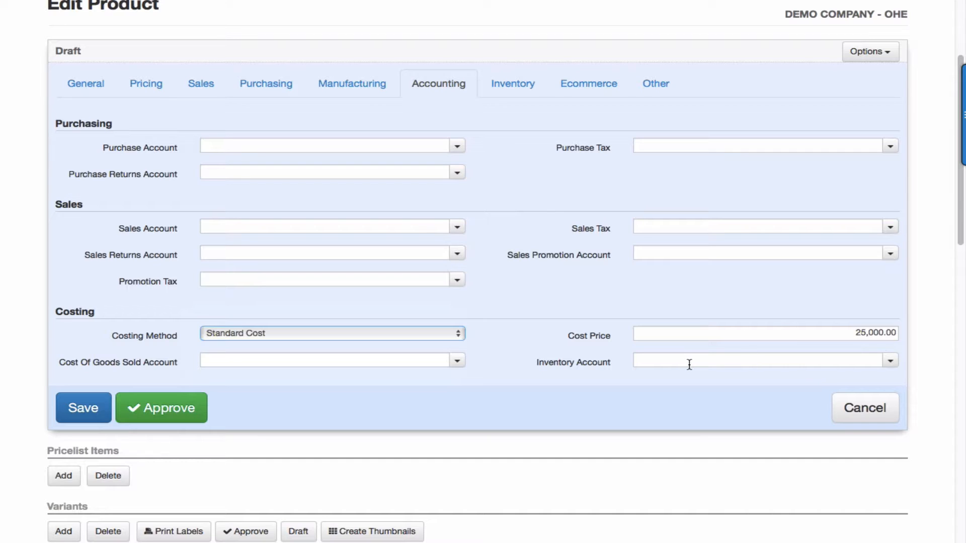
{"action": "scroll", "coordinate": [689, 364], "scroll_direction": "up", "scroll_amount": 3}
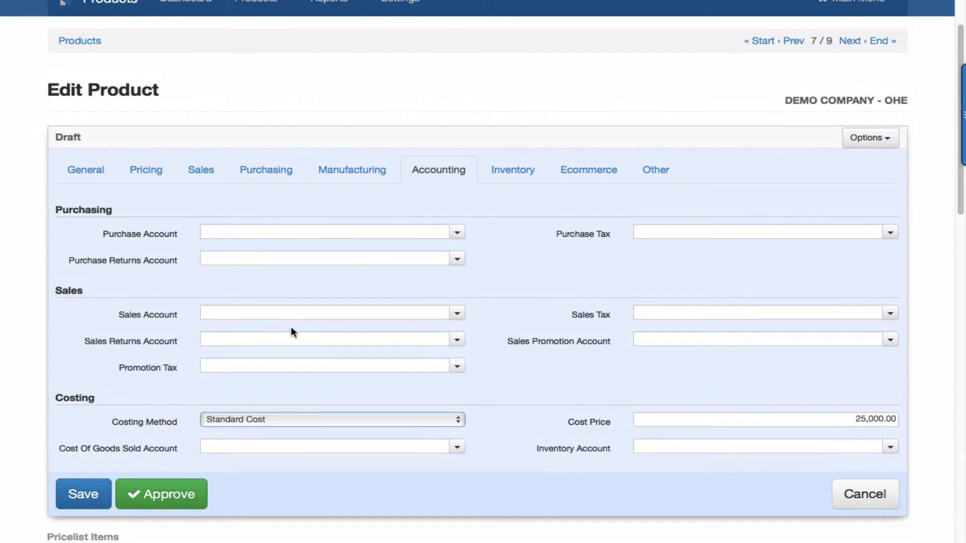
Step: Open the Lights product from the product list and set its costing method to Weighted Average in the accounting settings
{"action": "left_click", "coordinate": [80, 41]}
{"action": "scroll", "coordinate": [97, 213], "scroll_direction": "down", "scroll_amount": 3}
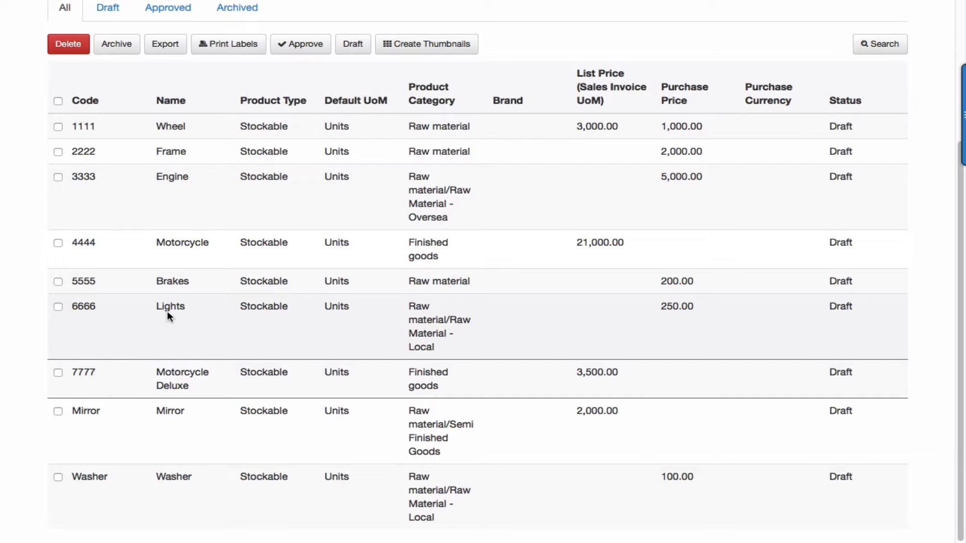
{"action": "left_click", "coordinate": [166, 312]}
{"action": "scroll", "coordinate": [204, 357], "scroll_direction": "down", "scroll_amount": 2}
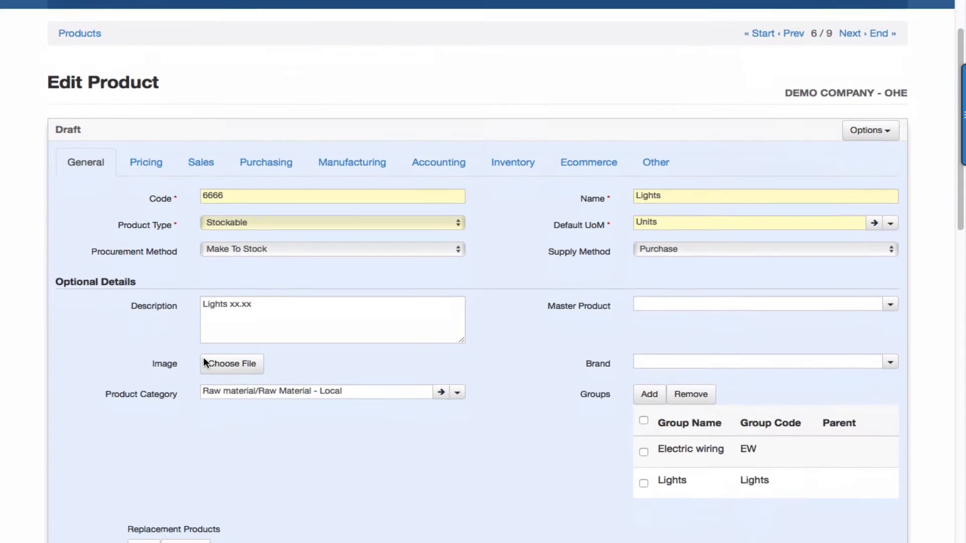
{"action": "scroll", "coordinate": [204, 362], "scroll_direction": "down", "scroll_amount": 2}
{"action": "left_click", "coordinate": [453, 89]}
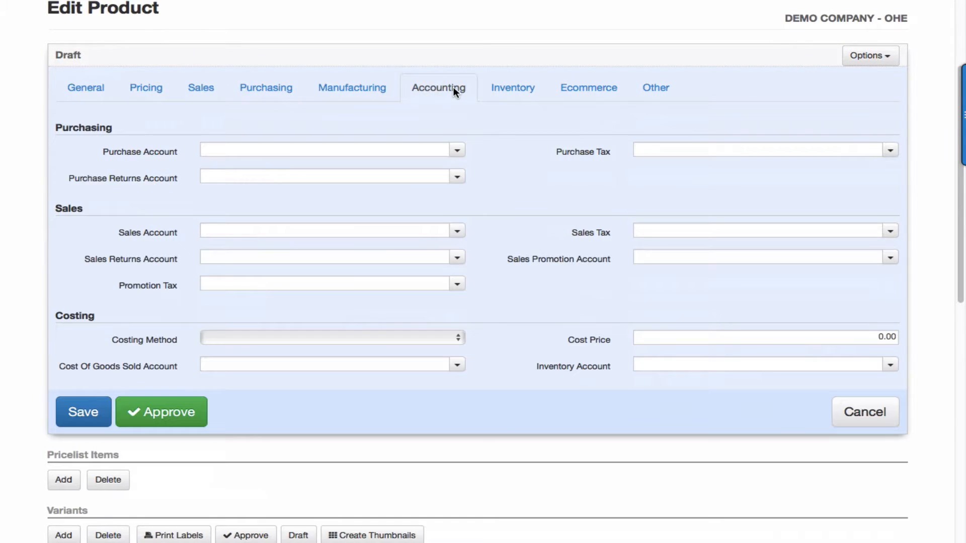
{"action": "left_click", "coordinate": [458, 340]}
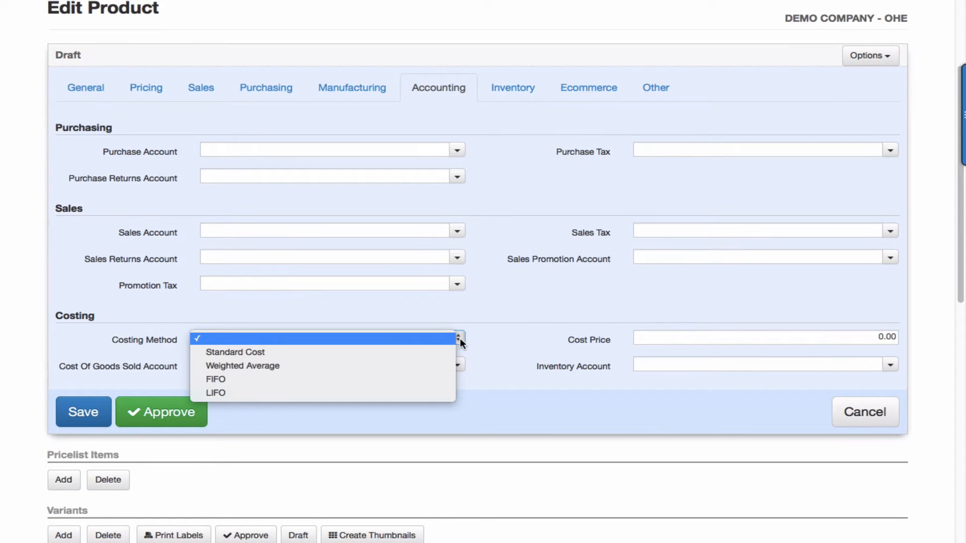
{"action": "left_click", "coordinate": [310, 367]}
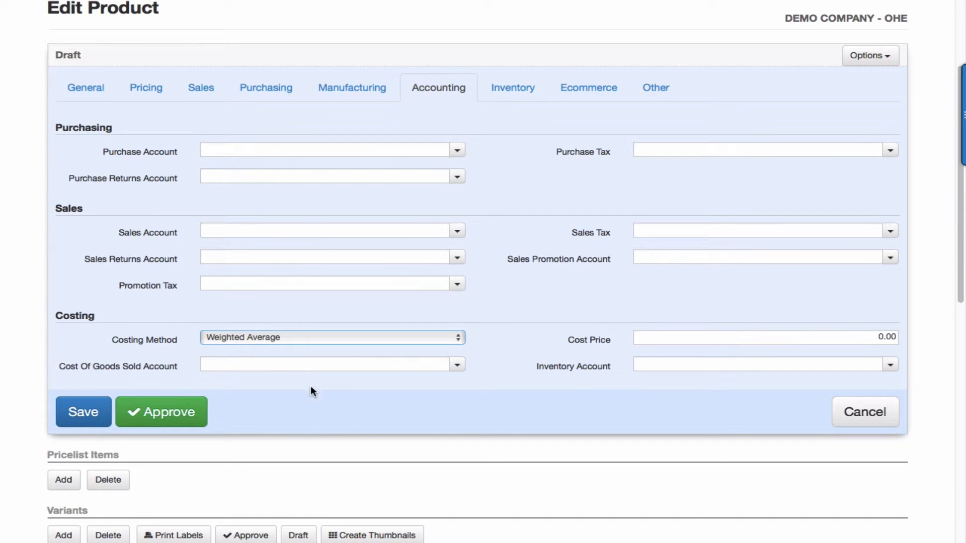
{"action": "scroll", "coordinate": [321, 428], "scroll_direction": "up", "scroll_amount": 2}
{"action": "scroll", "coordinate": [321, 425], "scroll_direction": "up", "scroll_amount": 1}
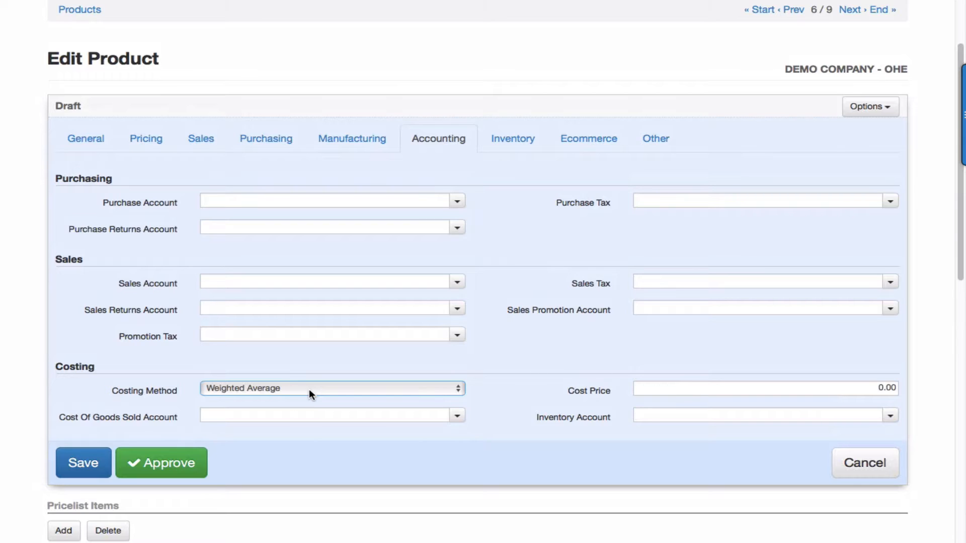
{"action": "mouse_move", "coordinate": [520, 5]}
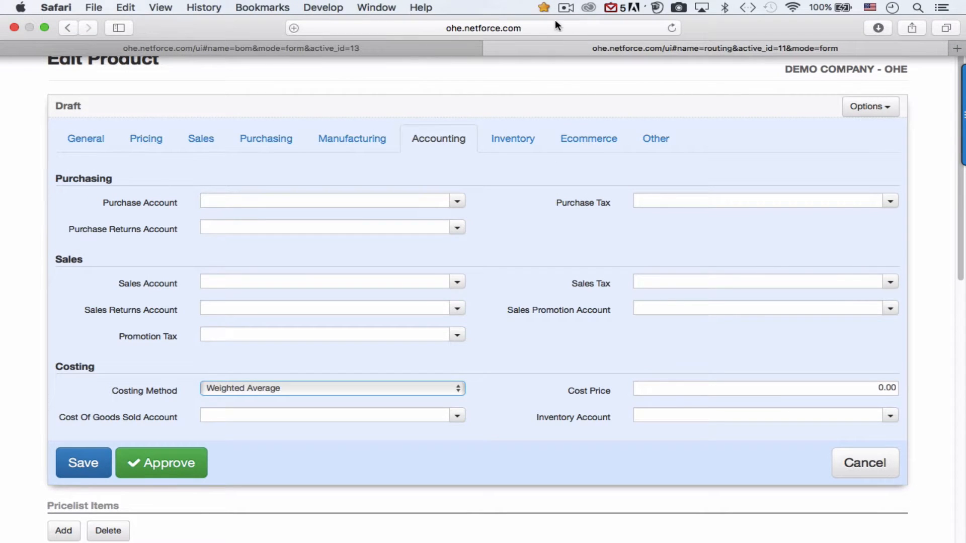
{"action": "left_click", "coordinate": [565, 8]}
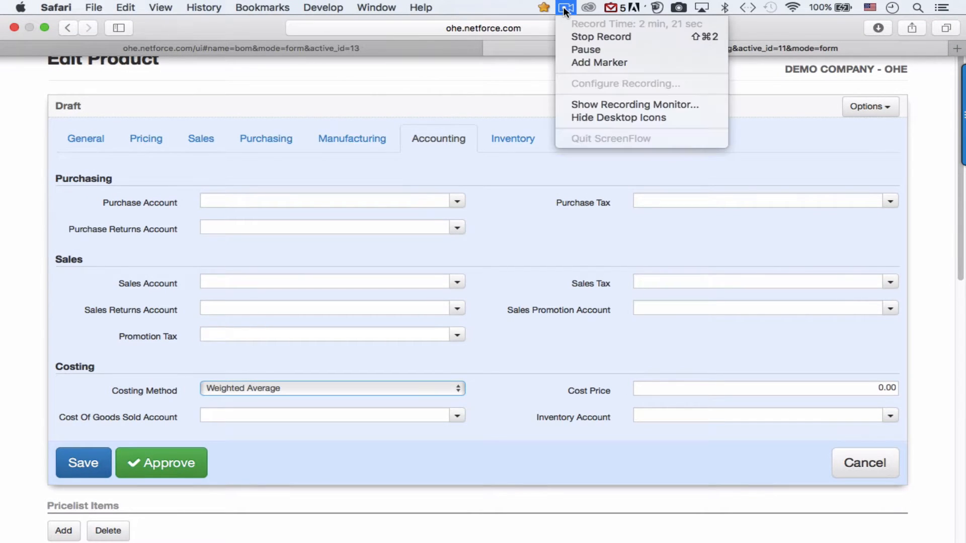
{"action": "left_click", "coordinate": [582, 36]}
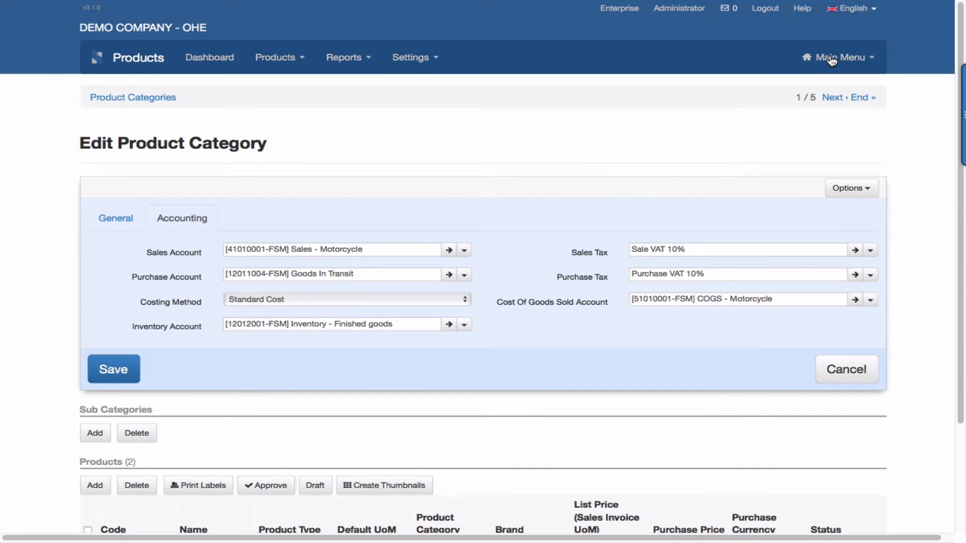
Step: Switch to the Inventory module and open its list of stock locations
{"action": "left_click", "coordinate": [836, 57]}
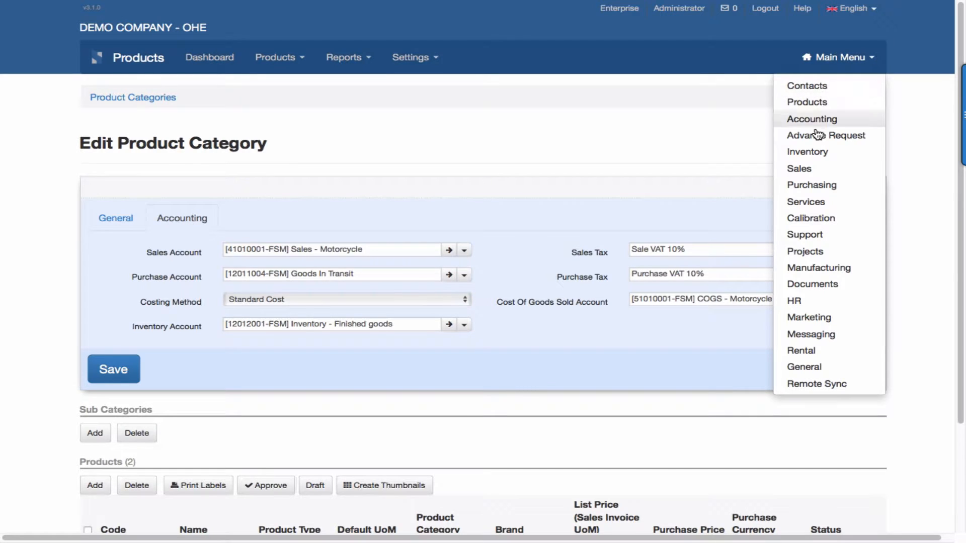
{"action": "left_click", "coordinate": [808, 152]}
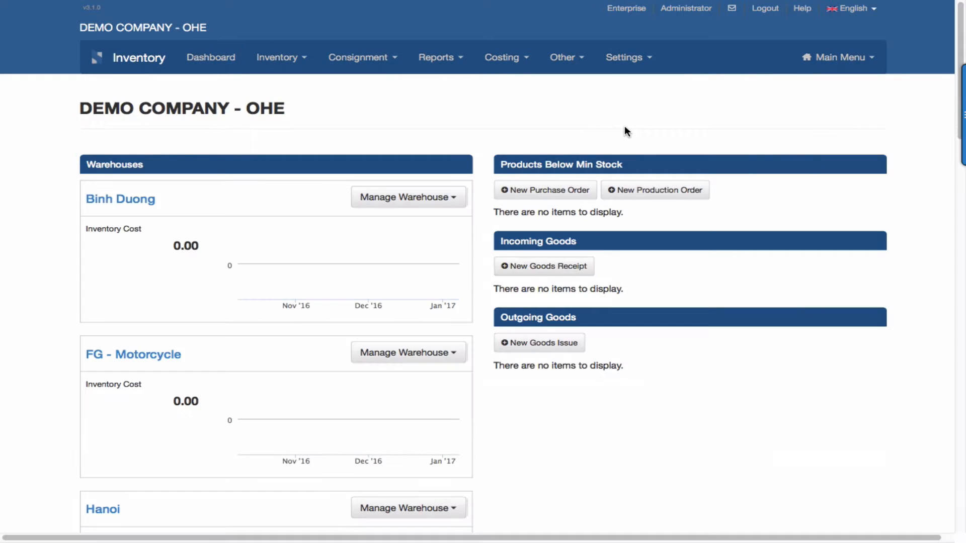
{"action": "left_click", "coordinate": [624, 57]}
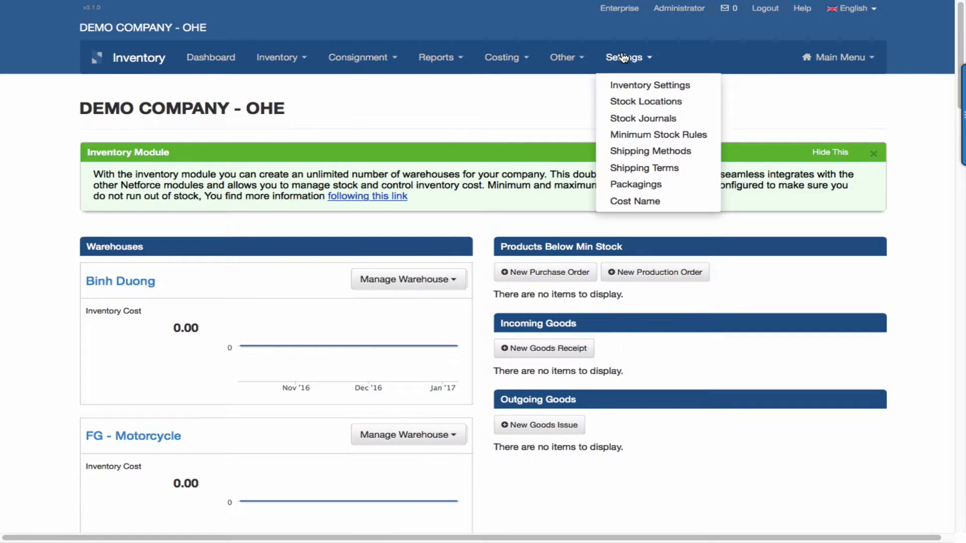
{"action": "left_click", "coordinate": [640, 103]}
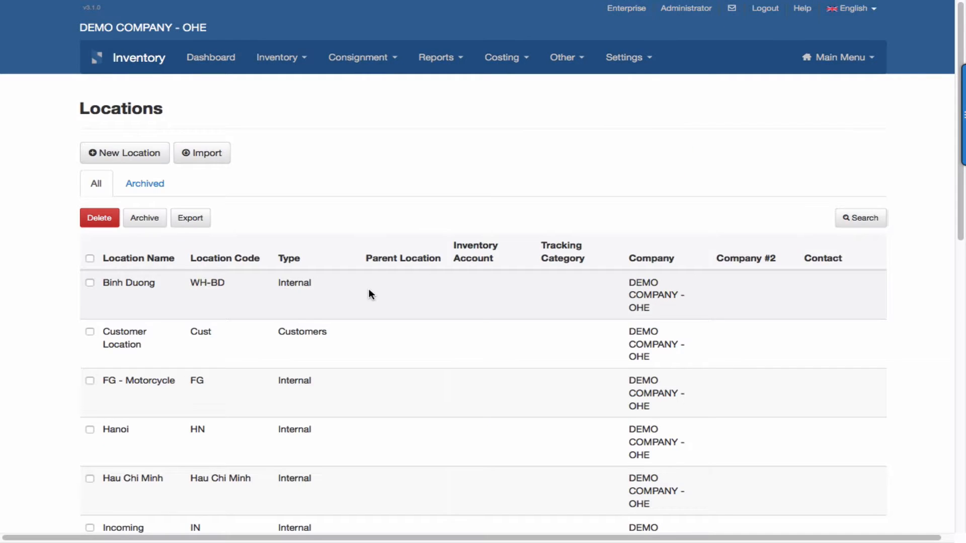
Step: Examine the stock locations with their codes, types and inventory accounts, including the customer, production, scrap and supplier locations
{"action": "scroll", "coordinate": [371, 293], "scroll_direction": "down", "scroll_amount": 2}
{"action": "scroll", "coordinate": [371, 294], "scroll_direction": "down", "scroll_amount": 3}
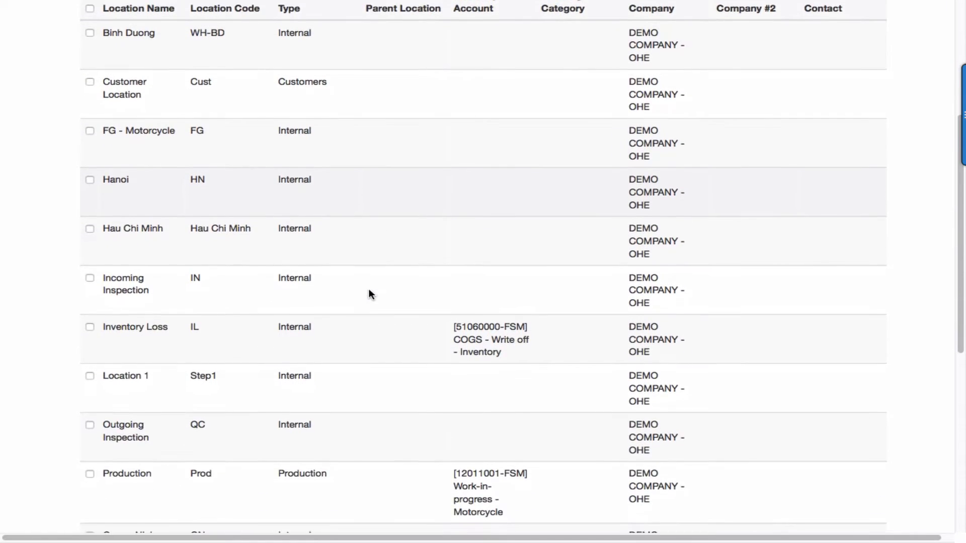
{"action": "scroll", "coordinate": [371, 294], "scroll_direction": "up", "scroll_amount": 1}
{"action": "scroll", "coordinate": [370, 293], "scroll_direction": "up", "scroll_amount": 4}
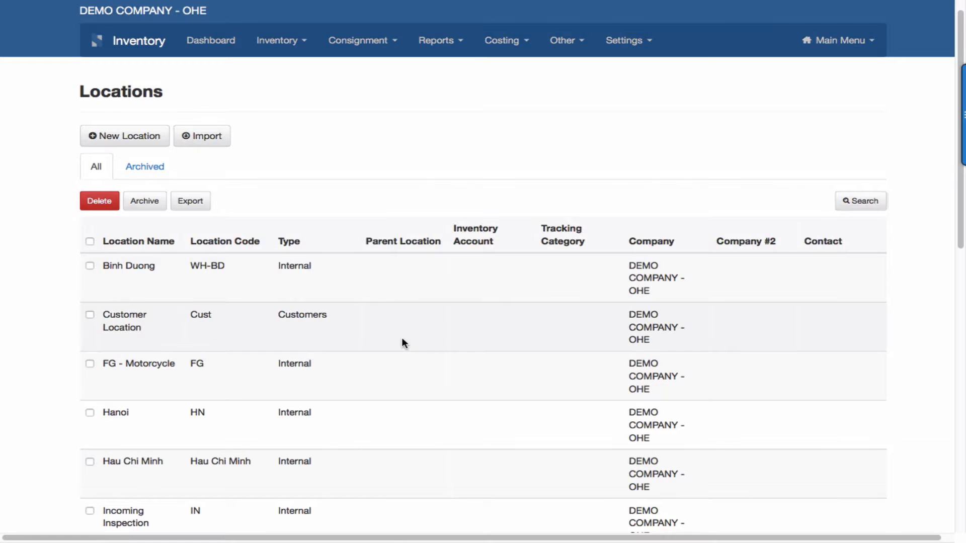
{"action": "scroll", "coordinate": [402, 342], "scroll_direction": "down", "scroll_amount": 2}
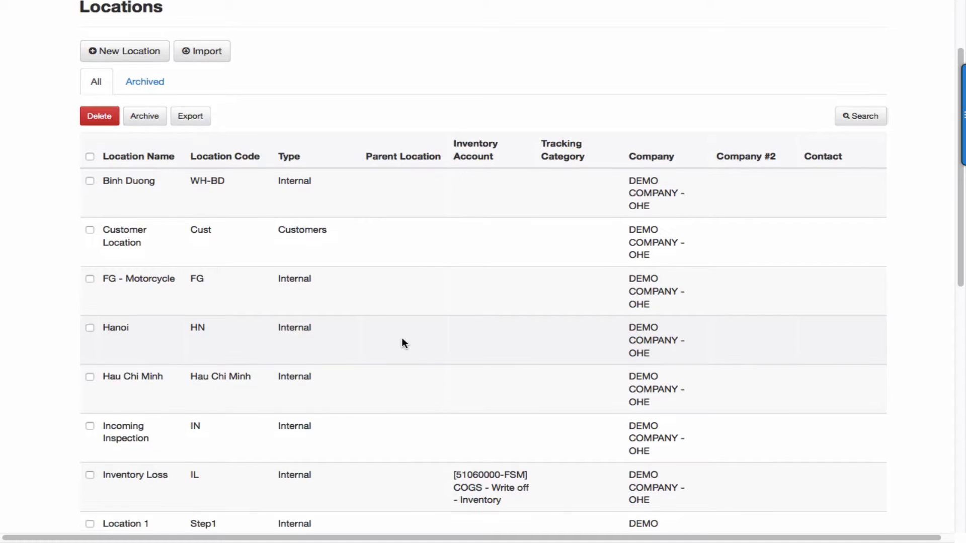
{"action": "scroll", "coordinate": [401, 344], "scroll_direction": "down", "scroll_amount": 1}
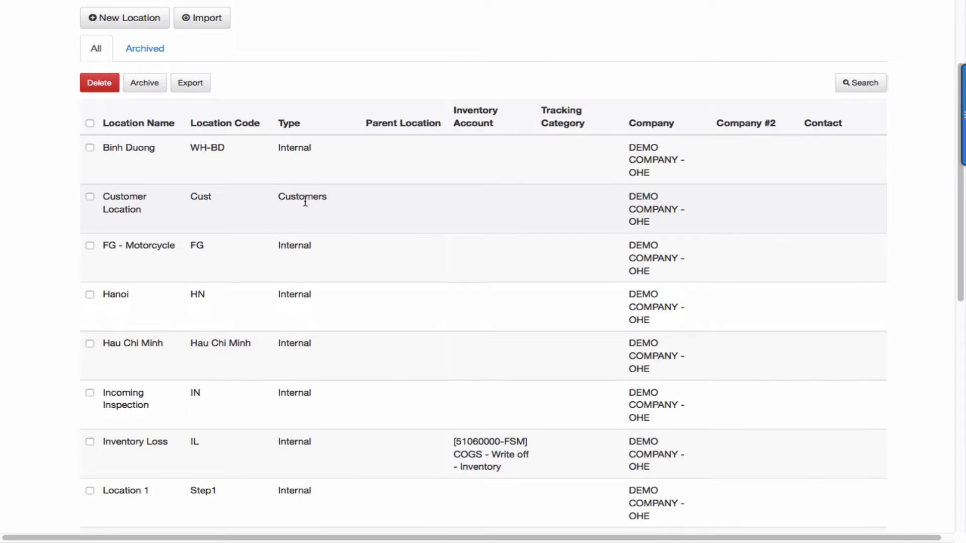
{"action": "scroll", "coordinate": [198, 370], "scroll_direction": "down", "scroll_amount": 5}
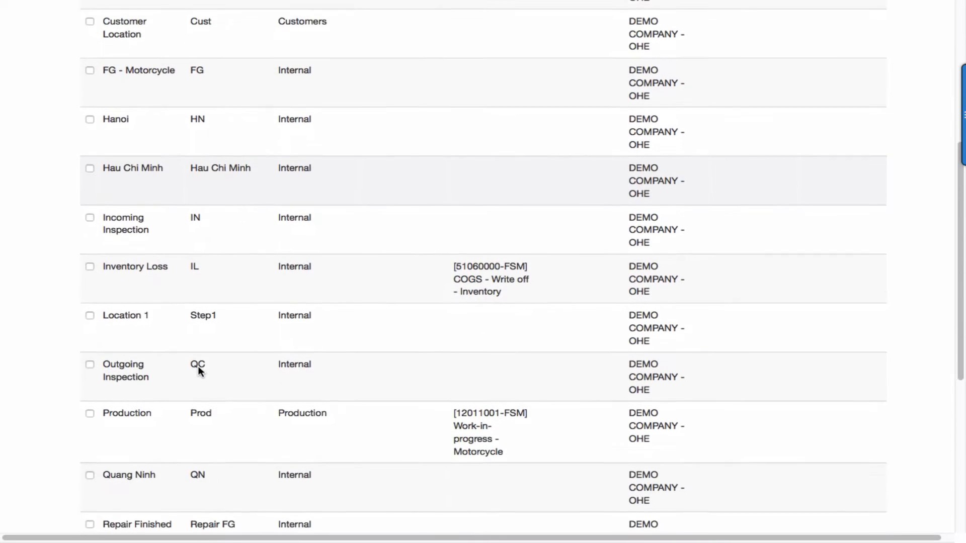
{"action": "scroll", "coordinate": [198, 366], "scroll_direction": "down", "scroll_amount": 10}
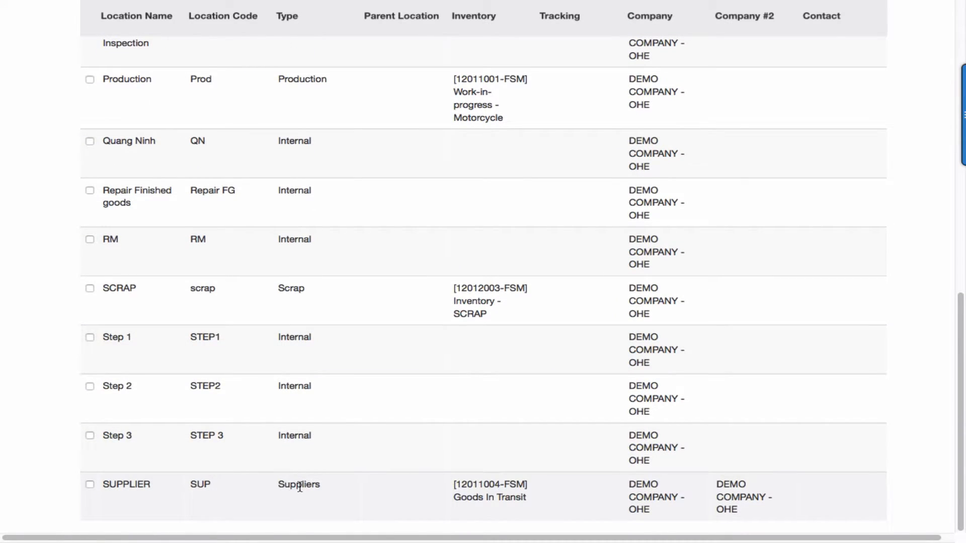
{"action": "scroll", "coordinate": [300, 486], "scroll_direction": "up", "scroll_amount": 7}
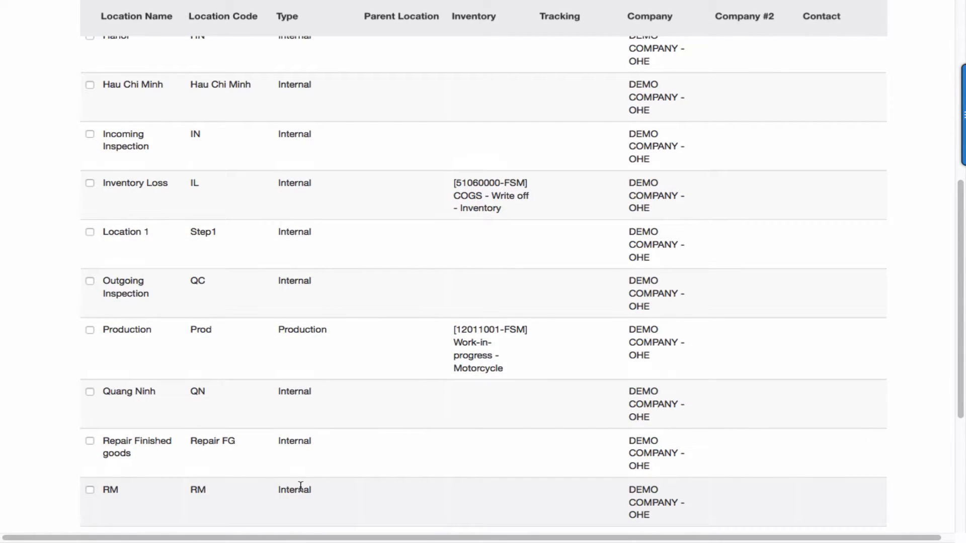
{"action": "scroll", "coordinate": [300, 486], "scroll_direction": "down", "scroll_amount": 7}
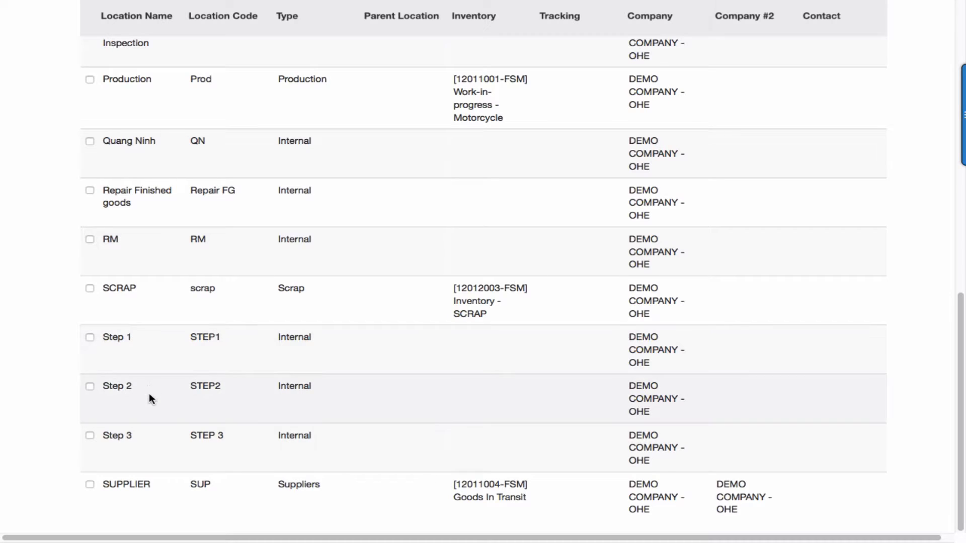
Step: Review the individual locations again, from the Step locations back through RM, Repair Finished goods, Production and Outgoing Inspection to Inventory Loss
{"action": "scroll", "coordinate": [152, 432], "scroll_direction": "up", "scroll_amount": 1}
{"action": "scroll", "coordinate": [152, 434], "scroll_direction": "up", "scroll_amount": 2}
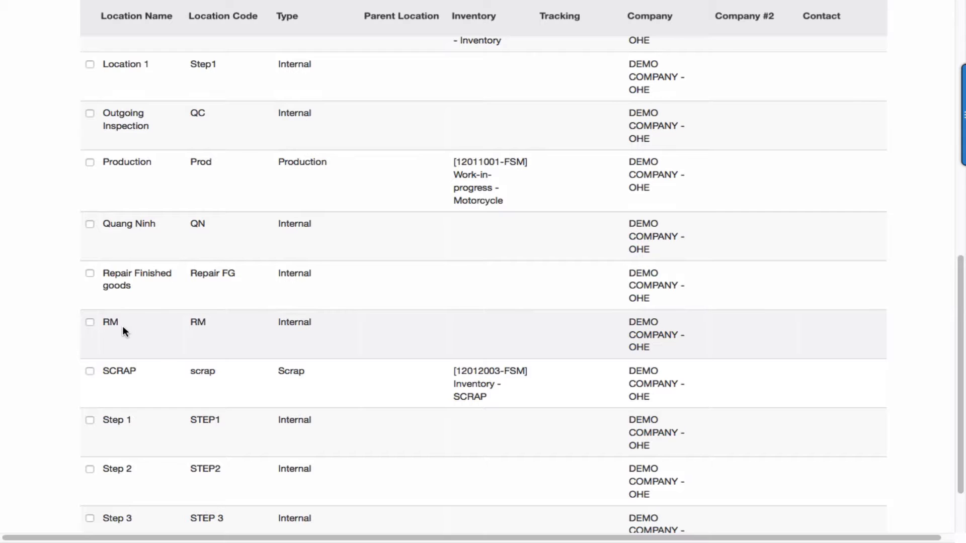
{"action": "scroll", "coordinate": [122, 325], "scroll_direction": "up", "scroll_amount": 2}
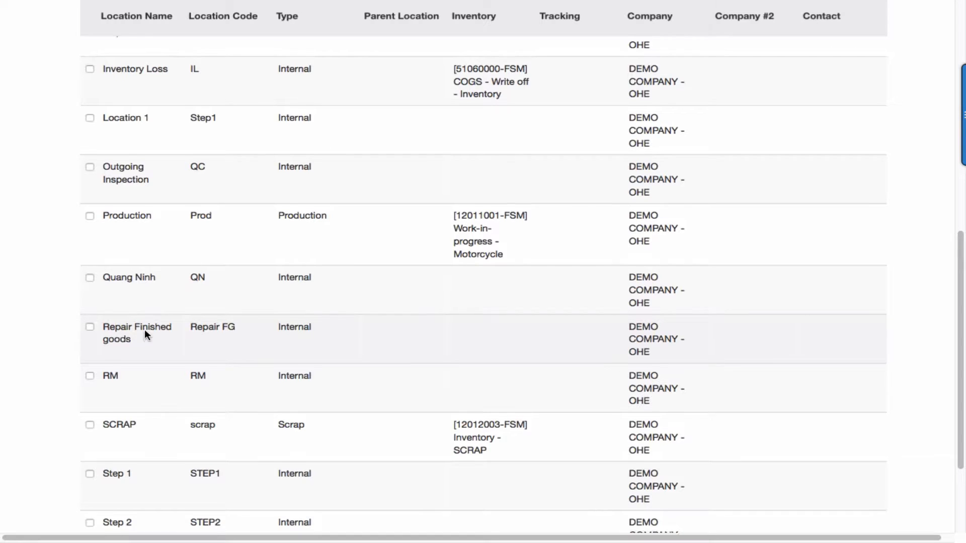
{"action": "scroll", "coordinate": [145, 335], "scroll_direction": "up", "scroll_amount": 1}
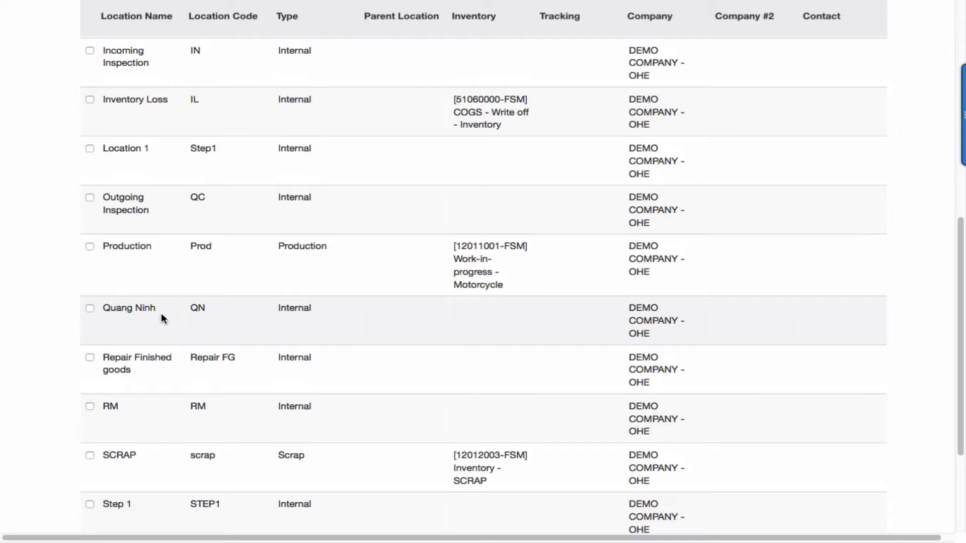
{"action": "scroll", "coordinate": [161, 313], "scroll_direction": "up", "scroll_amount": 2}
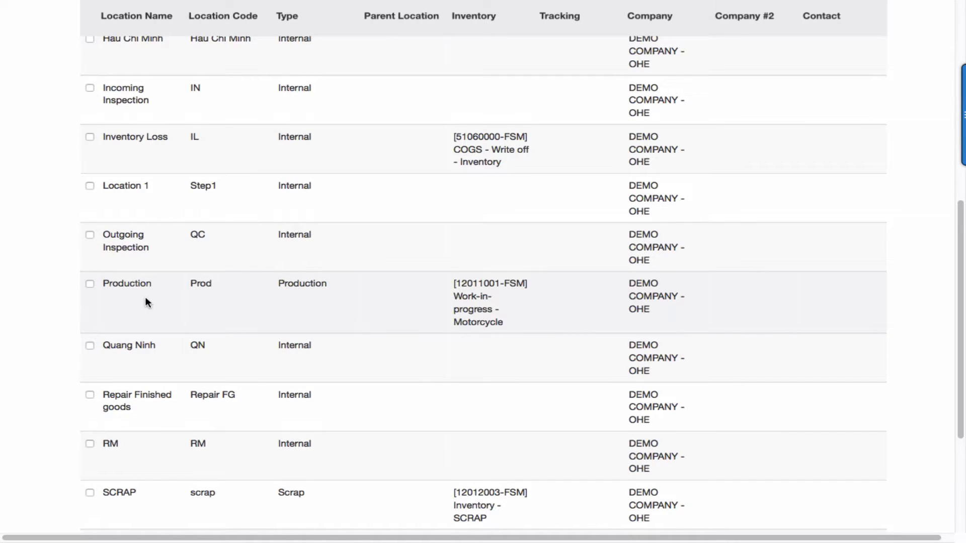
{"action": "scroll", "coordinate": [172, 298], "scroll_direction": "up", "scroll_amount": 3}
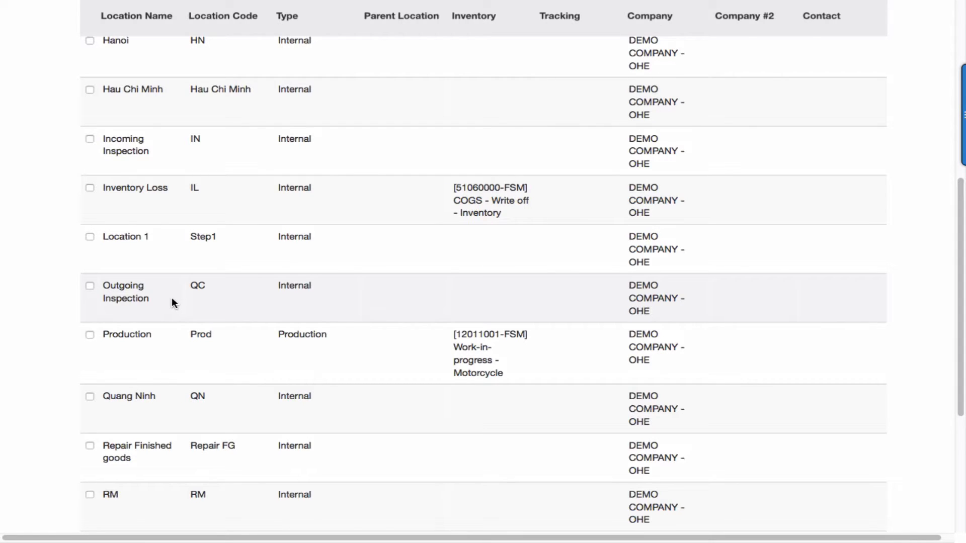
{"action": "scroll", "coordinate": [171, 301], "scroll_direction": "up", "scroll_amount": 8}
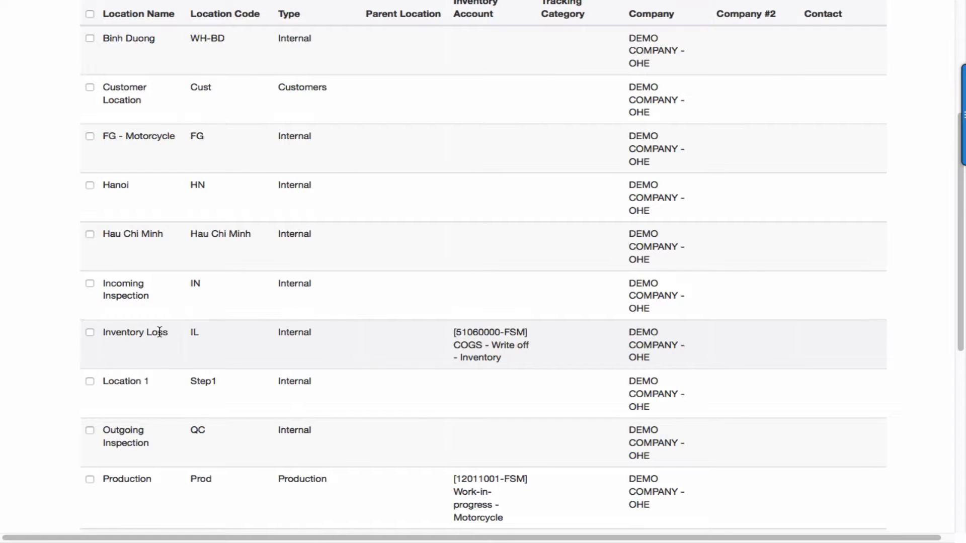
Step: Review the remaining stock locations from Inventory Loss and Incoming Inspection back through FG - Motorcycle and Customer Location to Binh Duong
{"action": "scroll", "coordinate": [159, 332], "scroll_direction": "up", "scroll_amount": 2}
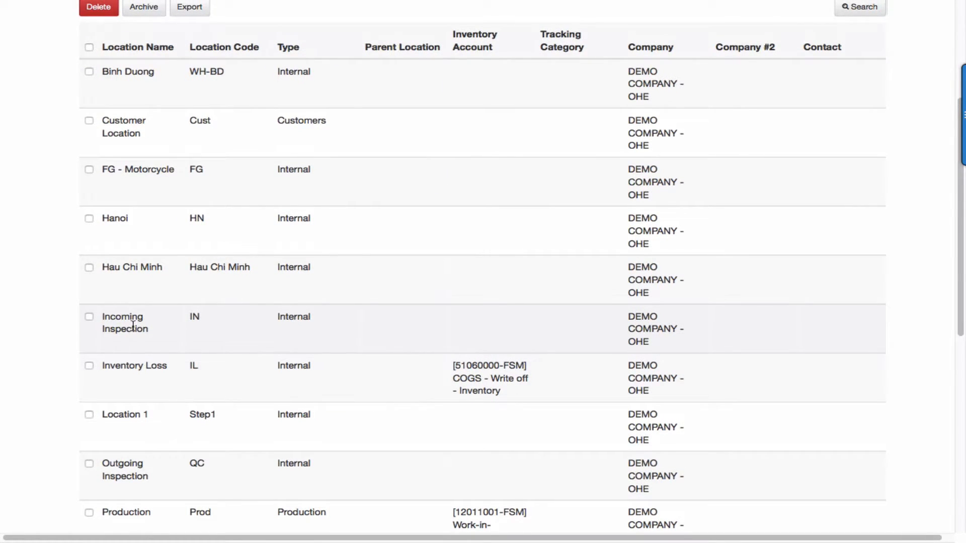
{"action": "scroll", "coordinate": [132, 326], "scroll_direction": "up", "scroll_amount": 1}
{"action": "scroll", "coordinate": [132, 326], "scroll_direction": "up", "scroll_amount": 2}
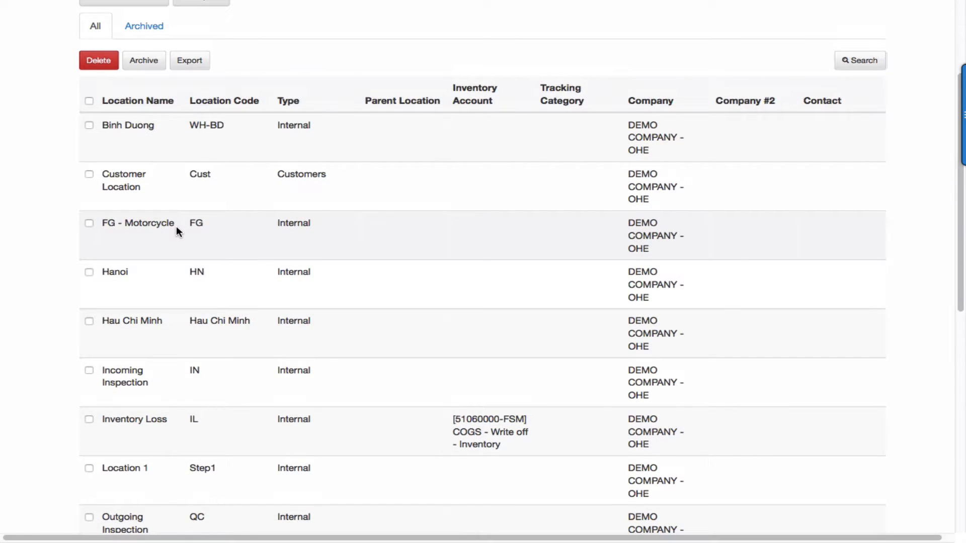
{"action": "scroll", "coordinate": [177, 227], "scroll_direction": "down", "scroll_amount": 1}
{"action": "scroll", "coordinate": [176, 228], "scroll_direction": "up", "scroll_amount": 1}
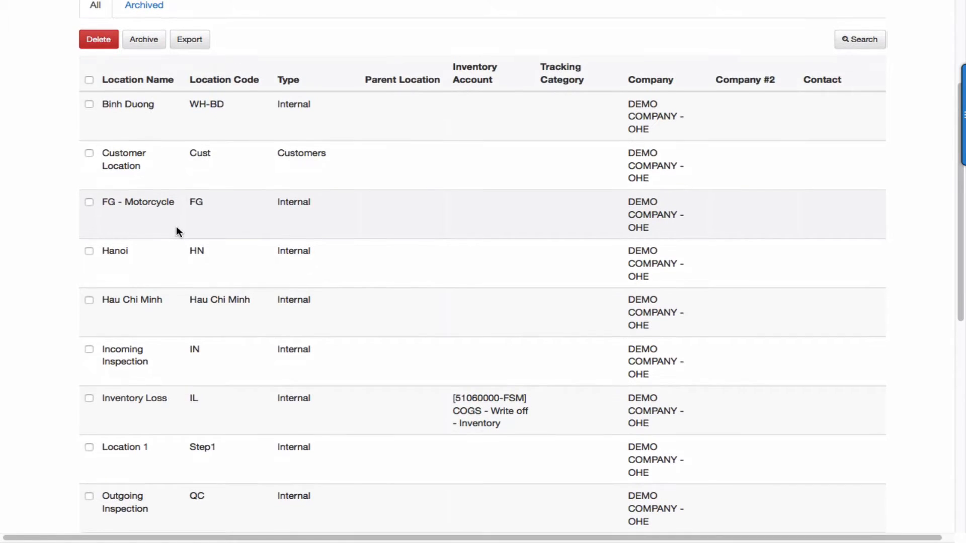
{"action": "scroll", "coordinate": [176, 227], "scroll_direction": "down", "scroll_amount": 1}
{"action": "scroll", "coordinate": [177, 227], "scroll_direction": "up", "scroll_amount": 2}
{"action": "scroll", "coordinate": [176, 231], "scroll_direction": "up", "scroll_amount": 1}
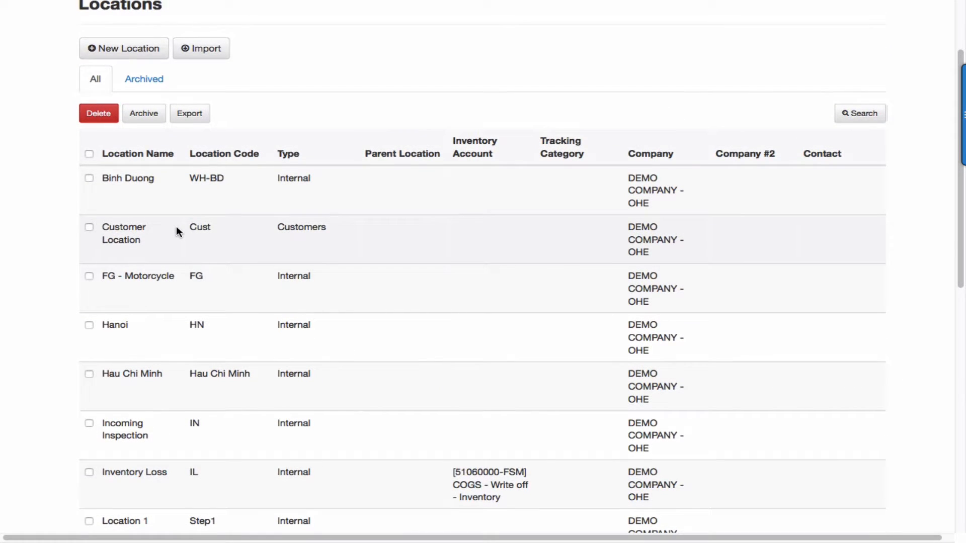
{"action": "scroll", "coordinate": [176, 232], "scroll_direction": "up", "scroll_amount": 3}
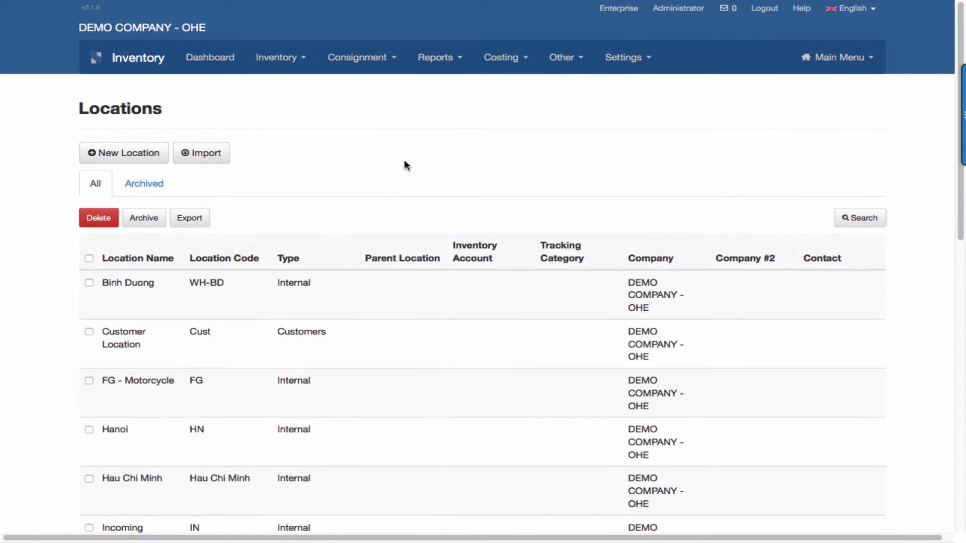
Step: Open the Goods Issues FG journal from the Inventory module's list of stock journals
{"action": "left_click", "coordinate": [617, 57]}
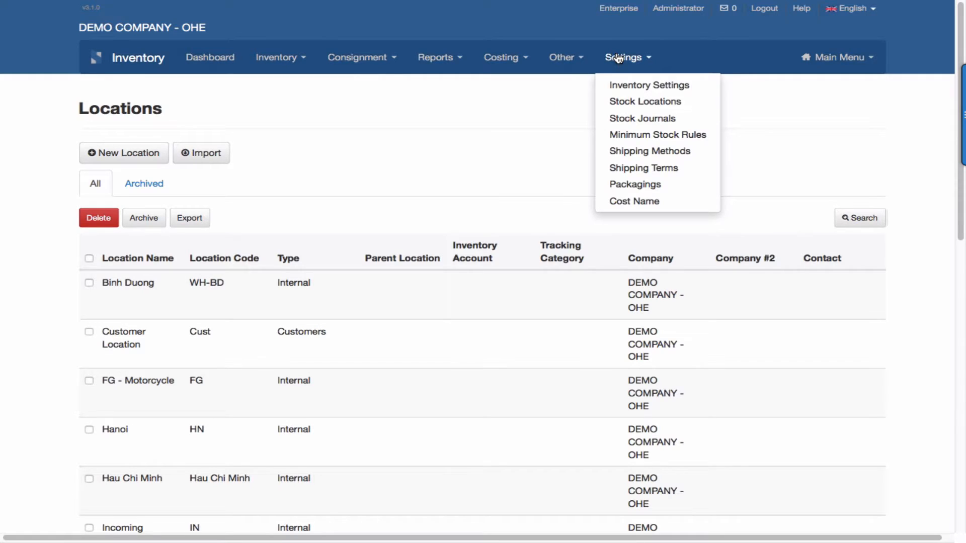
{"action": "left_click", "coordinate": [627, 120]}
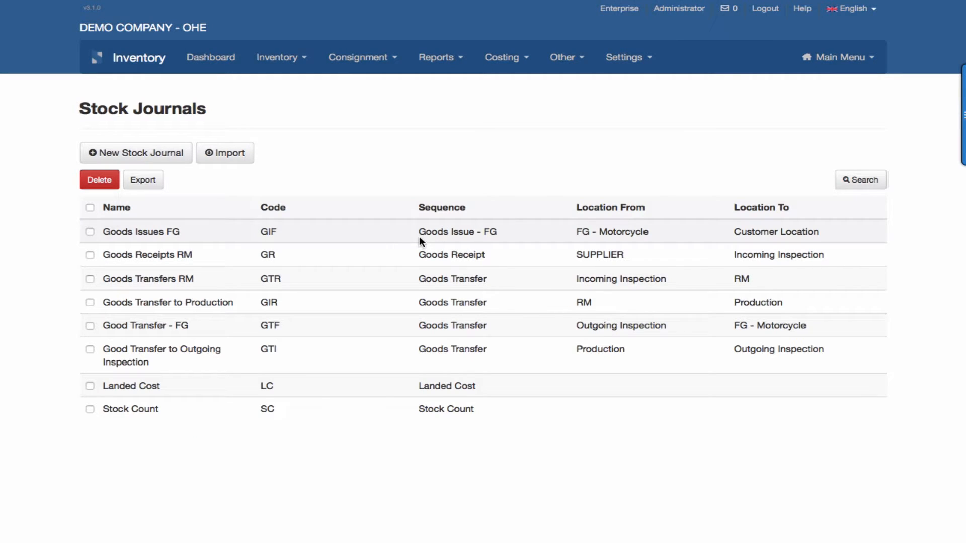
{"action": "left_click", "coordinate": [171, 232]}
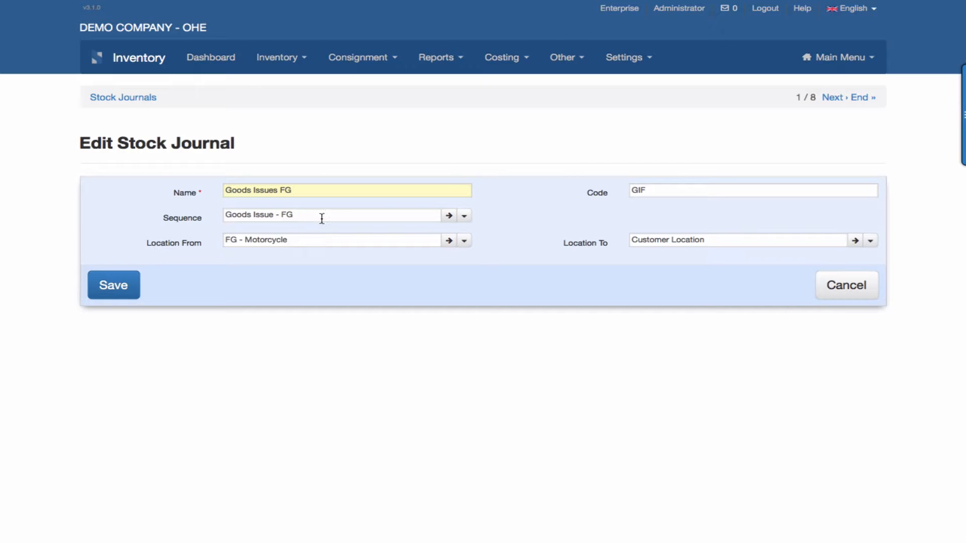
Step: Inspect the number sequence linked to the Goods Issues FG journal, including its prefix and running numbers, and return to the stock journals
{"action": "left_click", "coordinate": [448, 216]}
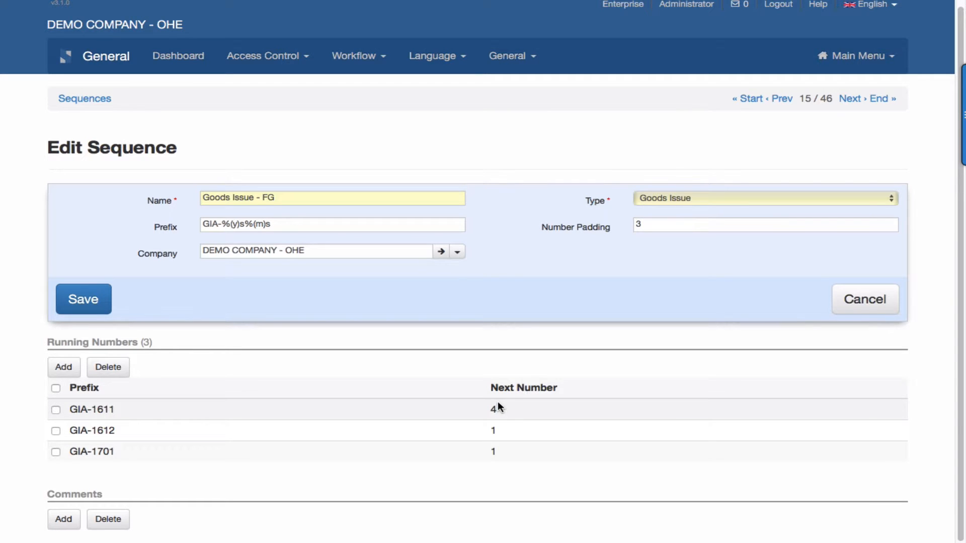
{"action": "scroll", "coordinate": [498, 402], "scroll_direction": "up", "scroll_amount": 1}
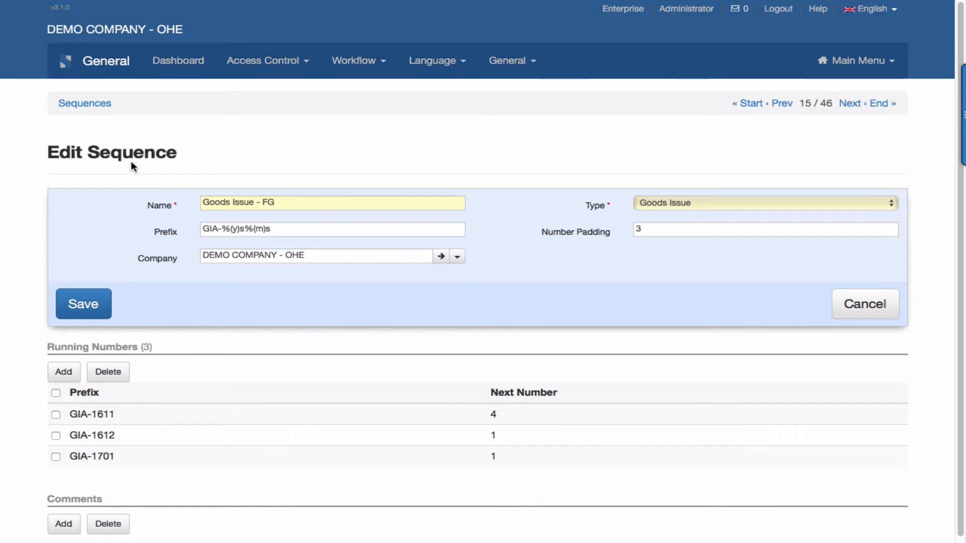
{"action": "mouse_move", "coordinate": [83, 1]}
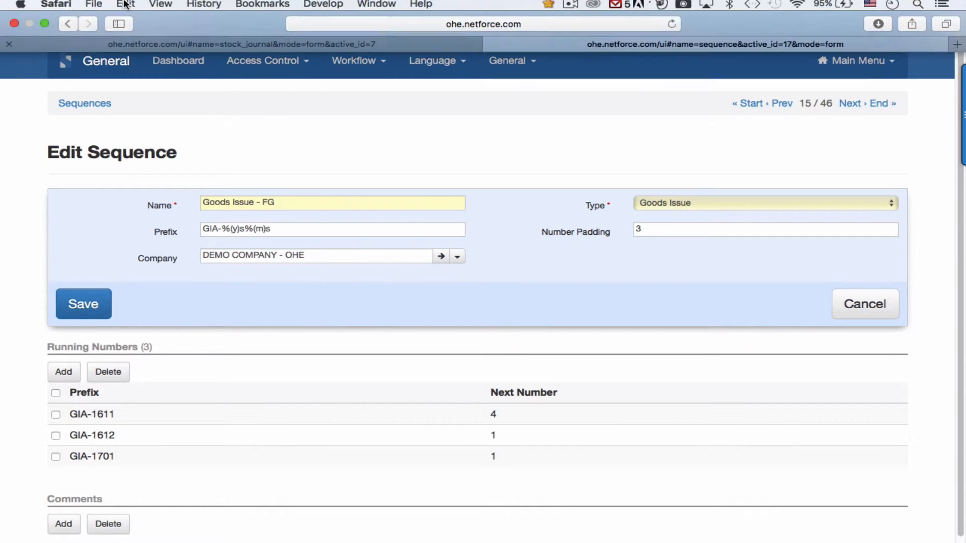
{"action": "left_click", "coordinate": [66, 29]}
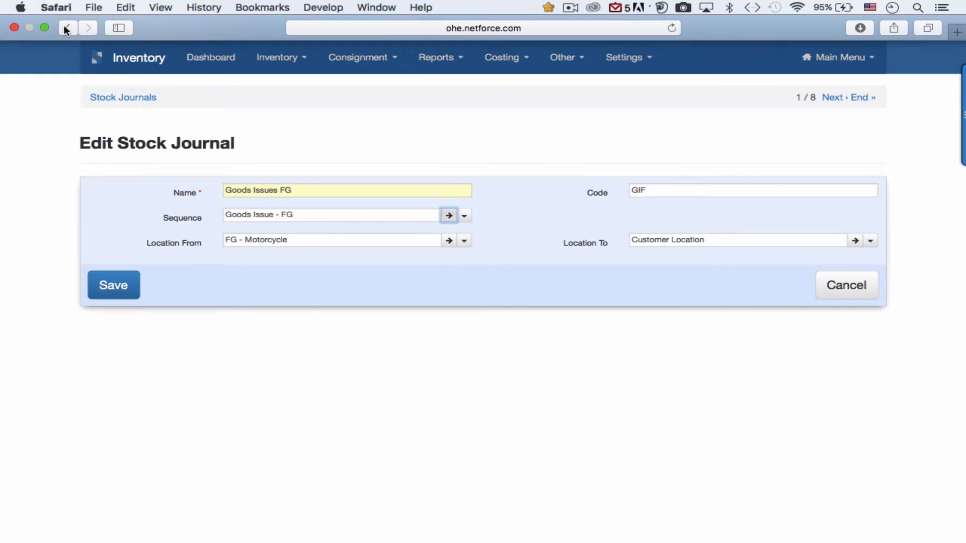
{"action": "left_click", "coordinate": [64, 27]}
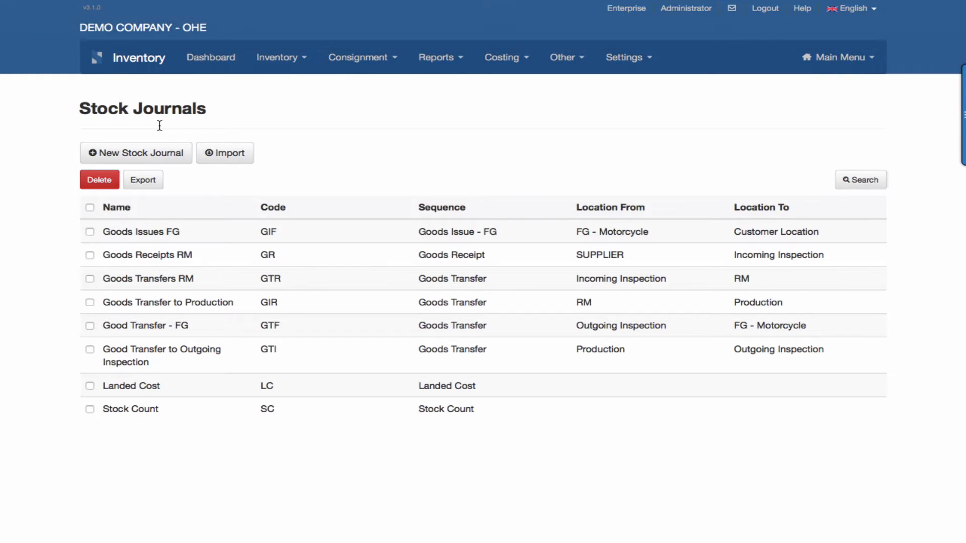
Step: Check the sequence and locations of the Goods Receipts RM journal and go on to the Good Transfer - FG journal
{"action": "left_click", "coordinate": [229, 260]}
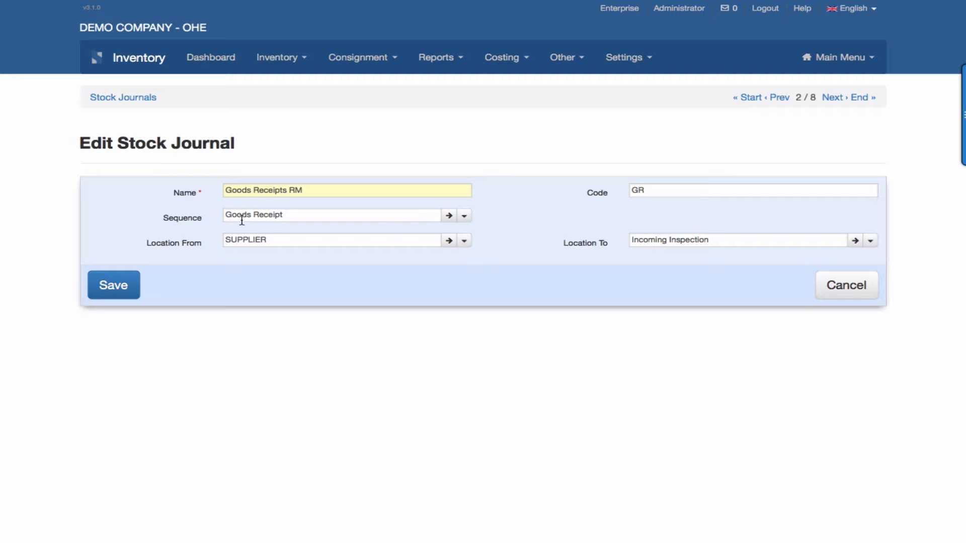
{"action": "left_click", "coordinate": [136, 97]}
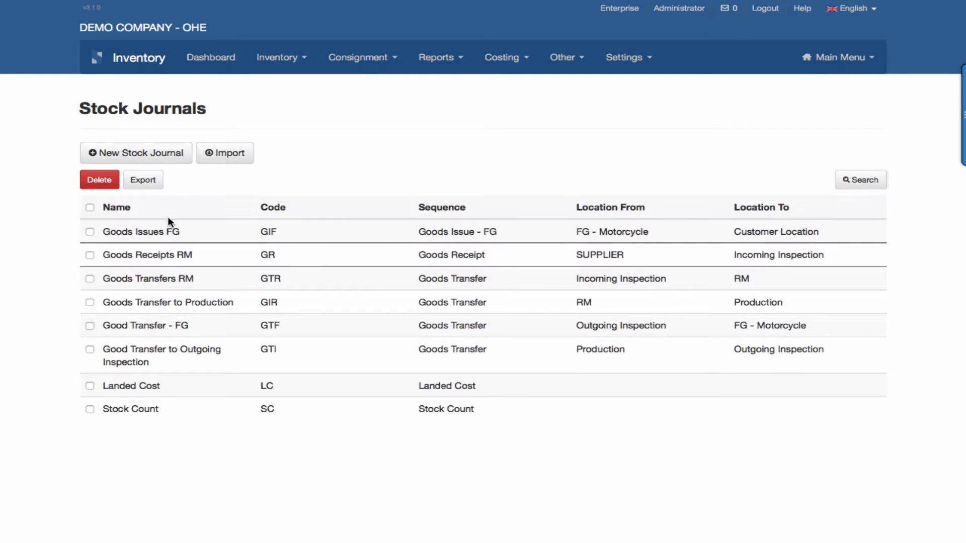
{"action": "left_click", "coordinate": [159, 326]}
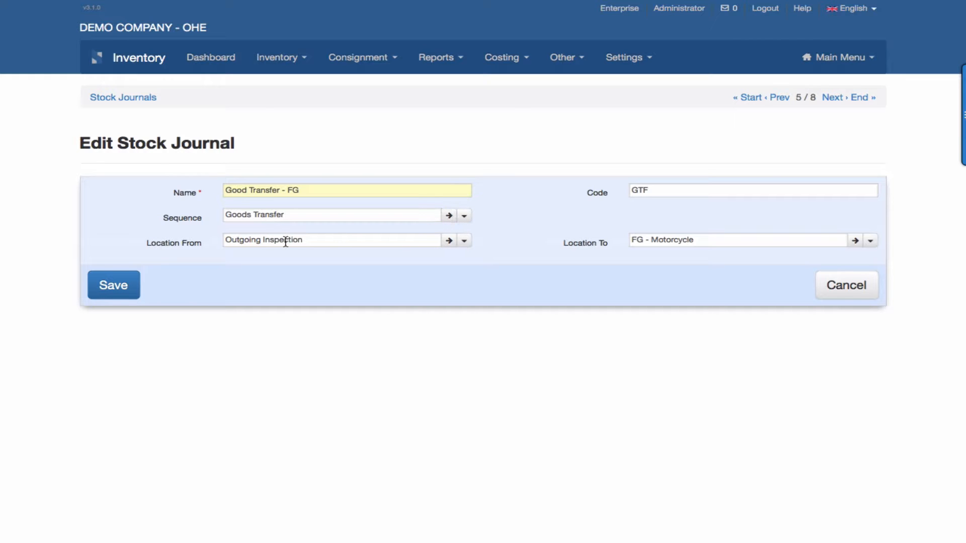
Step: Inspect the sequence linked to the Good Transfer - FG journal with its prefix and monthly running numbers, and return to the stock journals
{"action": "left_click", "coordinate": [448, 216]}
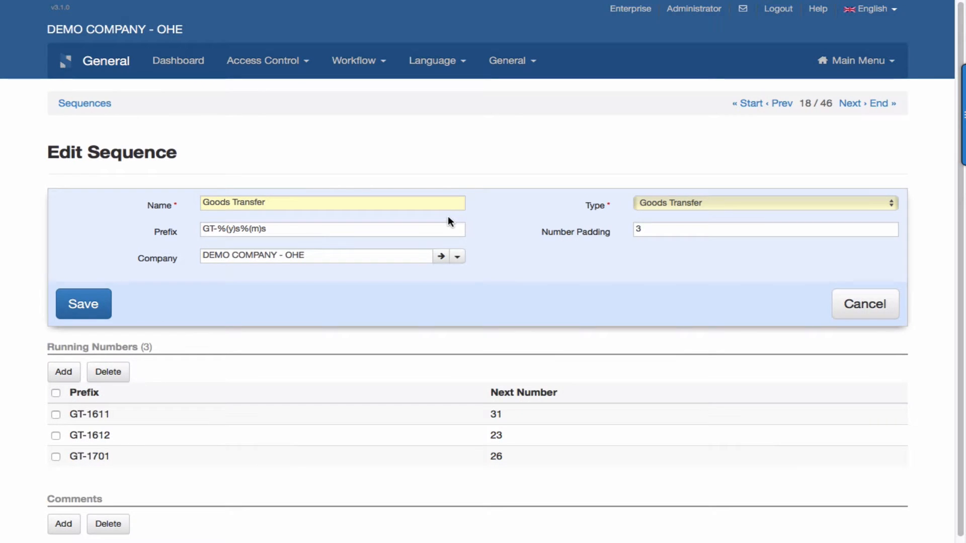
{"action": "scroll", "coordinate": [448, 218], "scroll_direction": "down", "scroll_amount": 1}
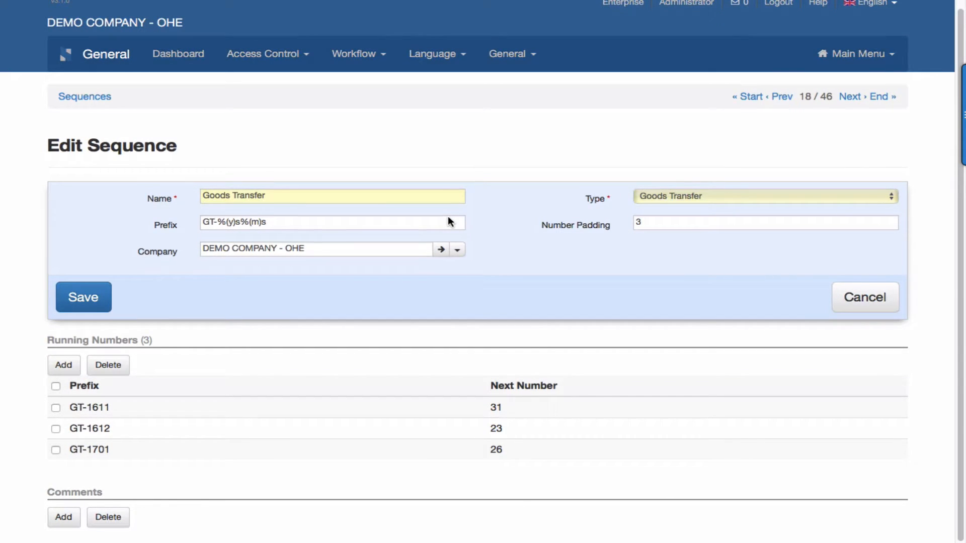
{"action": "scroll", "coordinate": [448, 221], "scroll_direction": "up", "scroll_amount": 1}
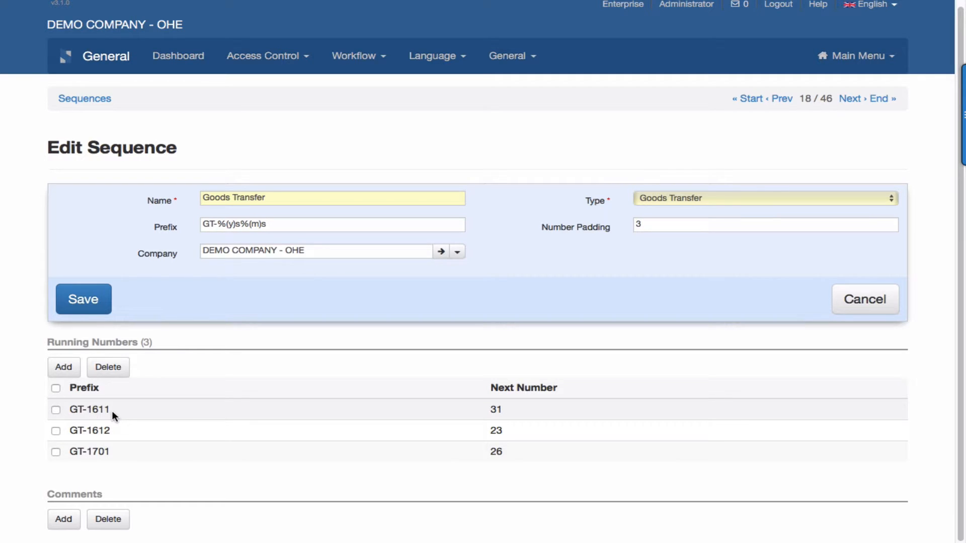
{"action": "scroll", "coordinate": [117, 408], "scroll_direction": "up", "scroll_amount": 1}
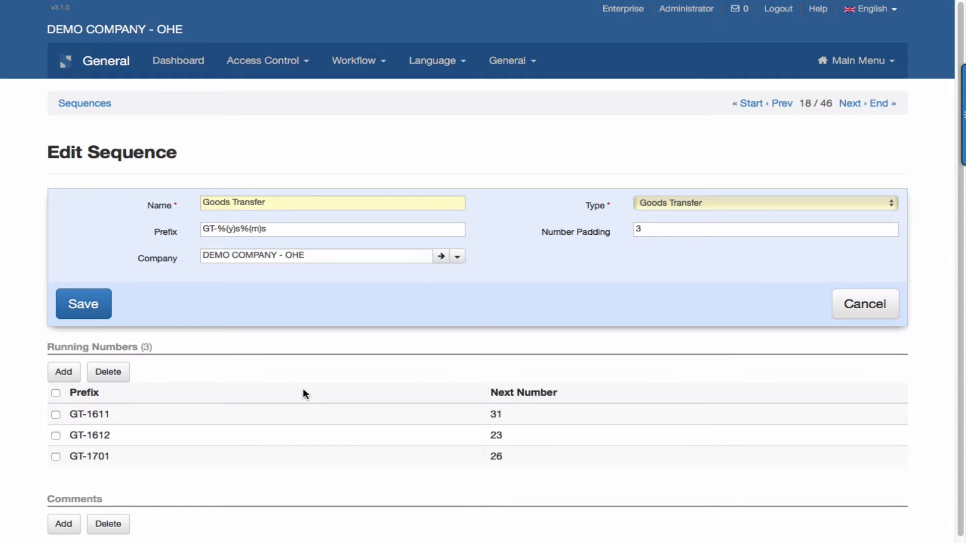
{"action": "mouse_move", "coordinate": [192, 4]}
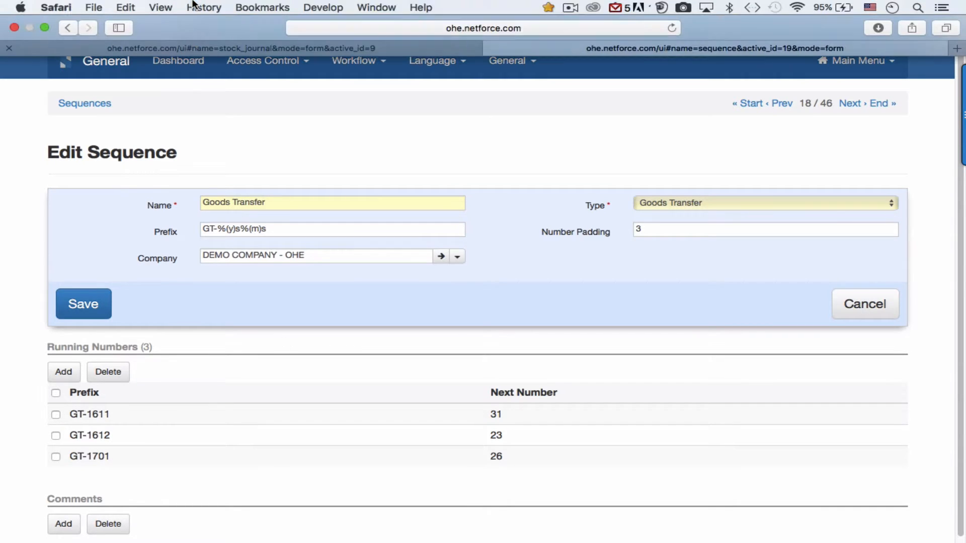
{"action": "left_click", "coordinate": [68, 28]}
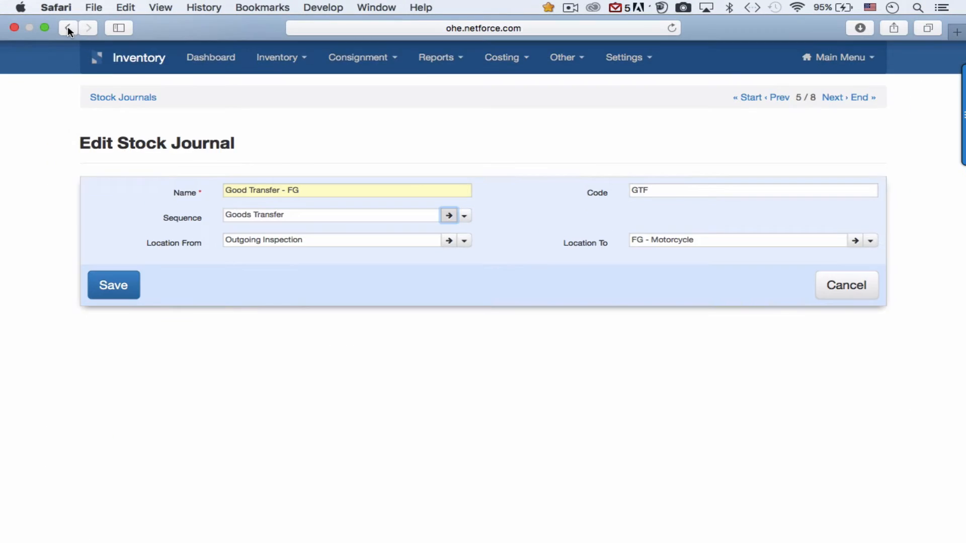
{"action": "left_click", "coordinate": [68, 28]}
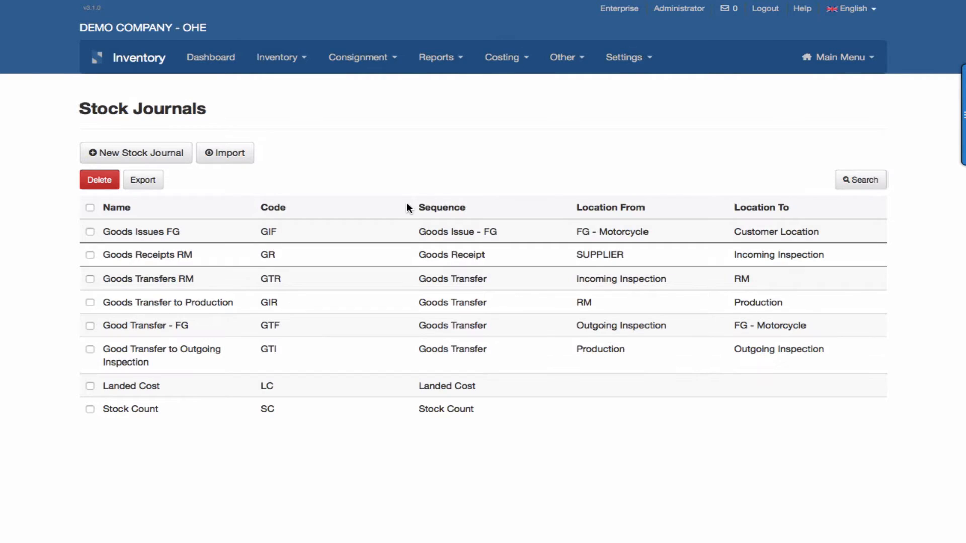
Step: Open the minimum stock rules and view the rule for the Frame product in the RM warehouse
{"action": "left_click", "coordinate": [636, 59]}
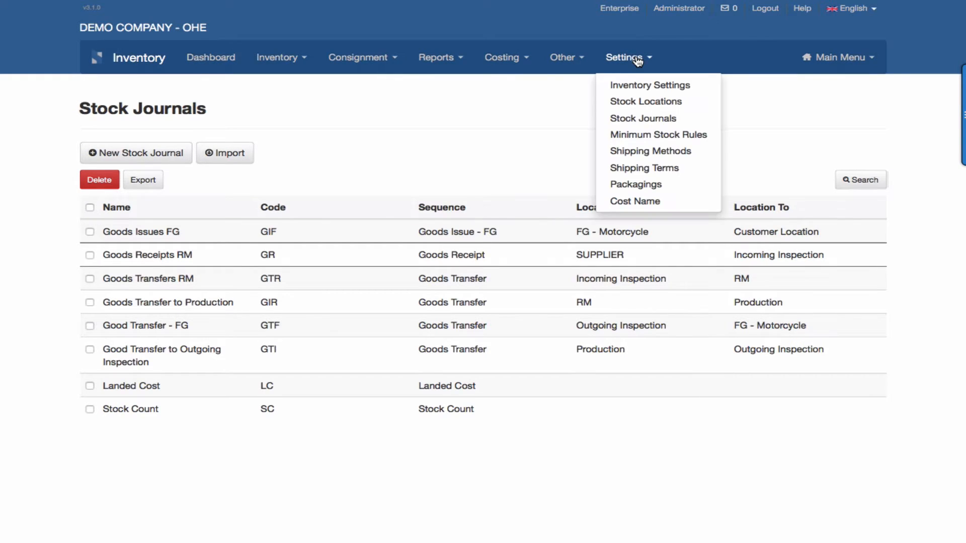
{"action": "left_click", "coordinate": [635, 134]}
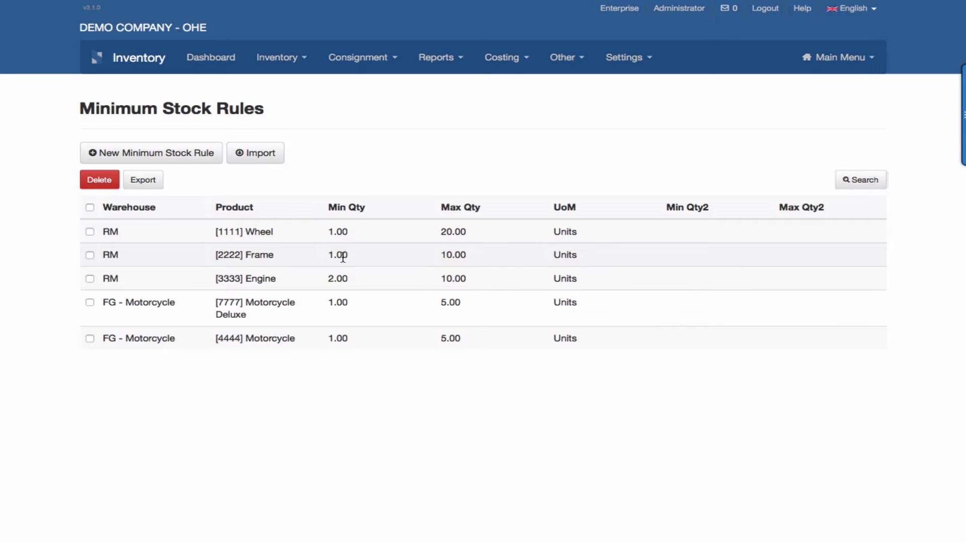
{"action": "left_click", "coordinate": [385, 256]}
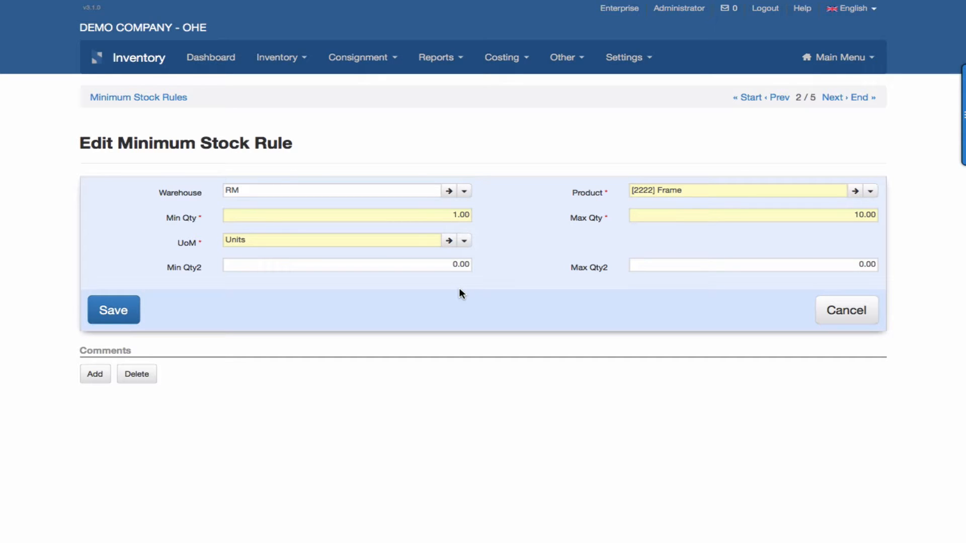
Step: Open the Inventory dashboard and examine its sections for warehouses, products below minimum stock, incoming goods and outgoing goods
{"action": "left_click", "coordinate": [203, 59]}
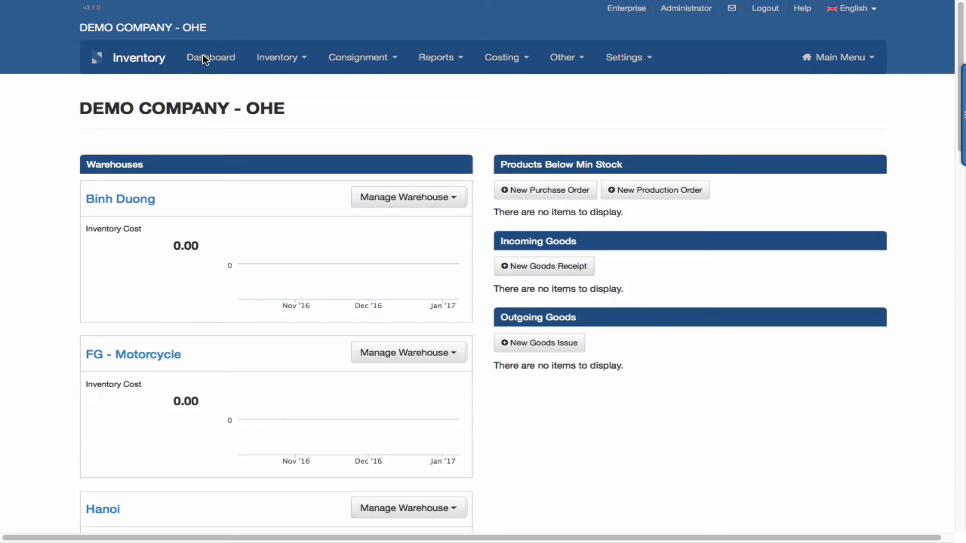
{"action": "scroll", "coordinate": [543, 317], "scroll_direction": "down", "scroll_amount": 7}
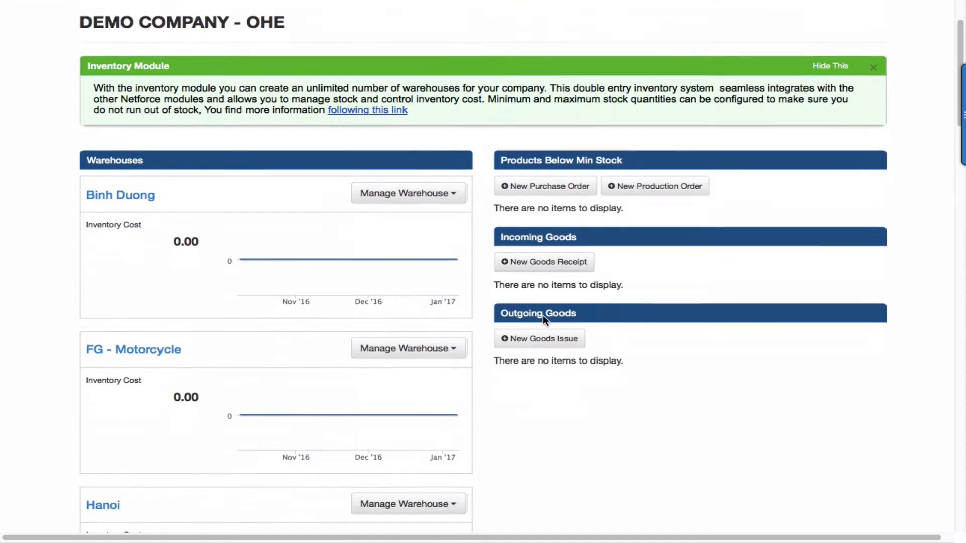
{"action": "scroll", "coordinate": [543, 315], "scroll_direction": "up", "scroll_amount": 5}
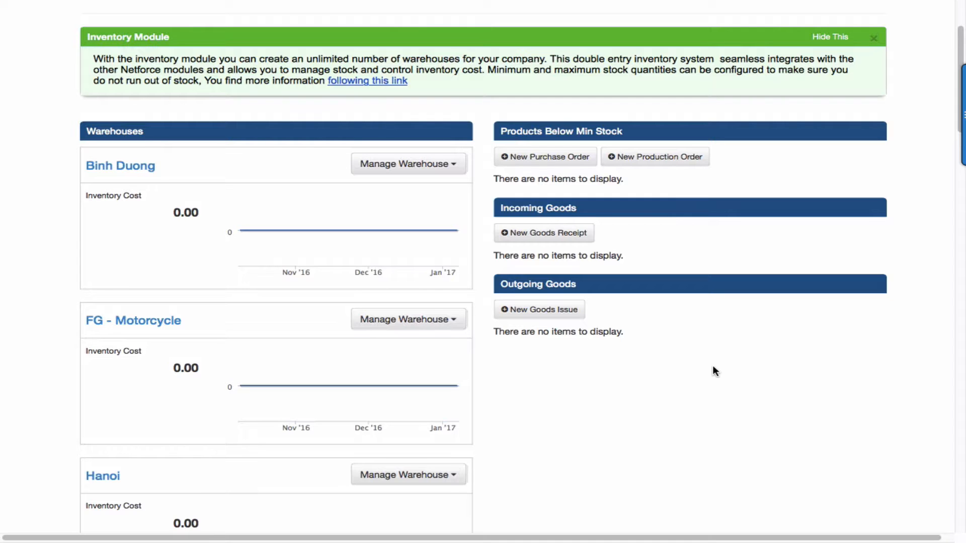
{"action": "scroll", "coordinate": [712, 366], "scroll_direction": "up", "scroll_amount": 3}
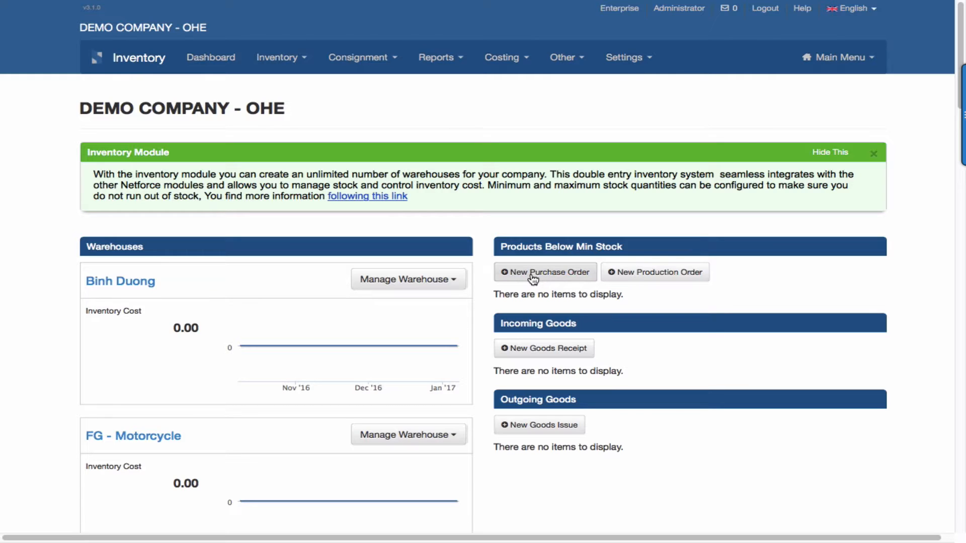
{"action": "mouse_move", "coordinate": [587, 30]}
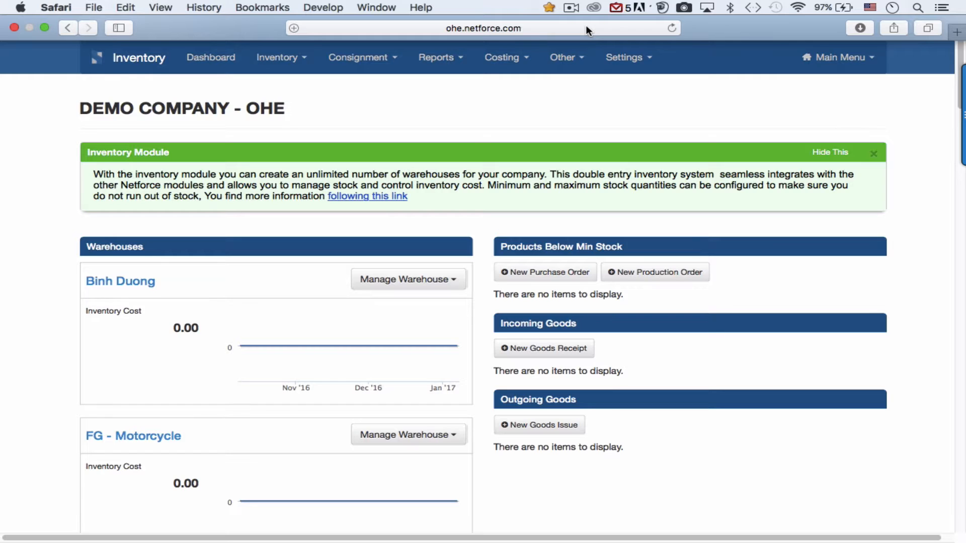
Step: Switch to the Manufacturing module and open its list of workcenters
{"action": "left_click", "coordinate": [838, 59]}
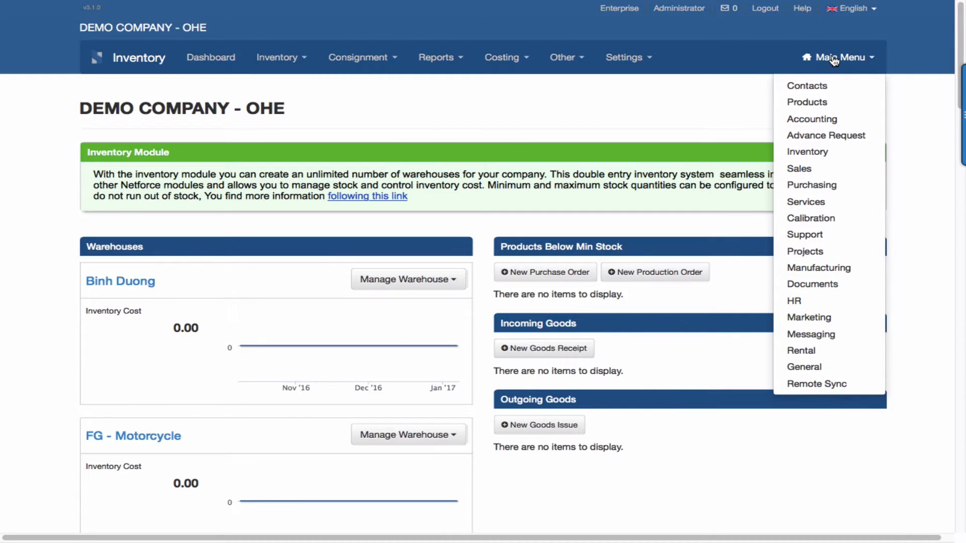
{"action": "left_click", "coordinate": [816, 269]}
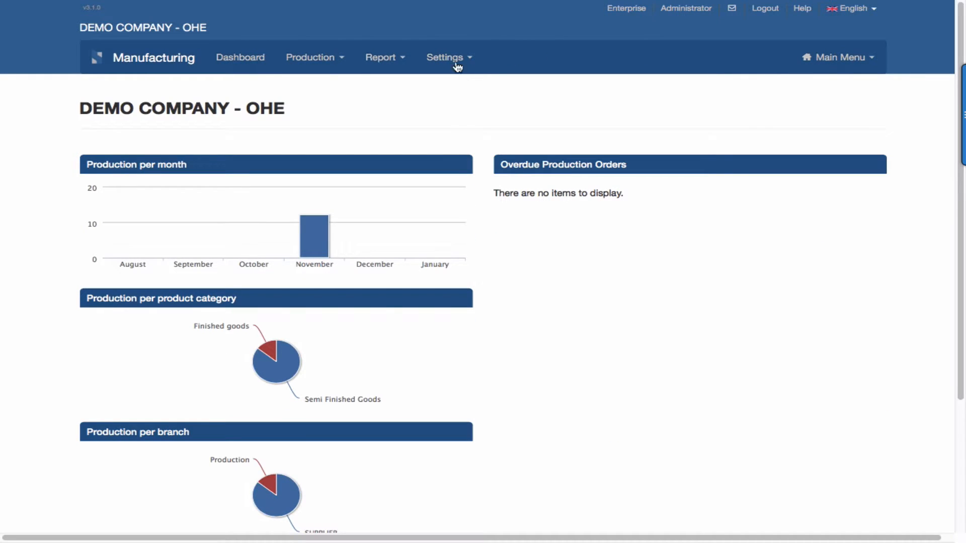
{"action": "left_click", "coordinate": [454, 58]}
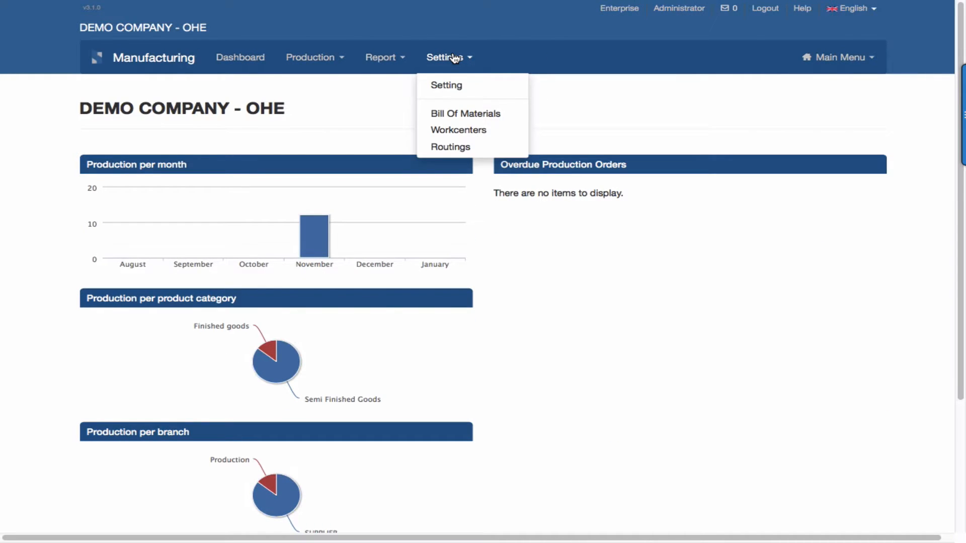
{"action": "left_click", "coordinate": [472, 131]}
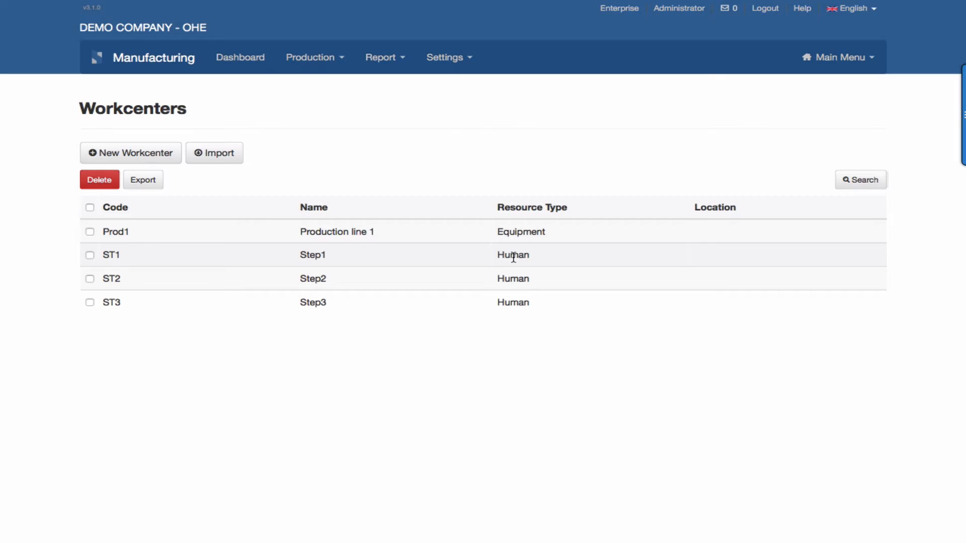
Step: Open the Production line 1 workcenter, check its resource type and working time, and return to the workcenter list
{"action": "left_click", "coordinate": [513, 233]}
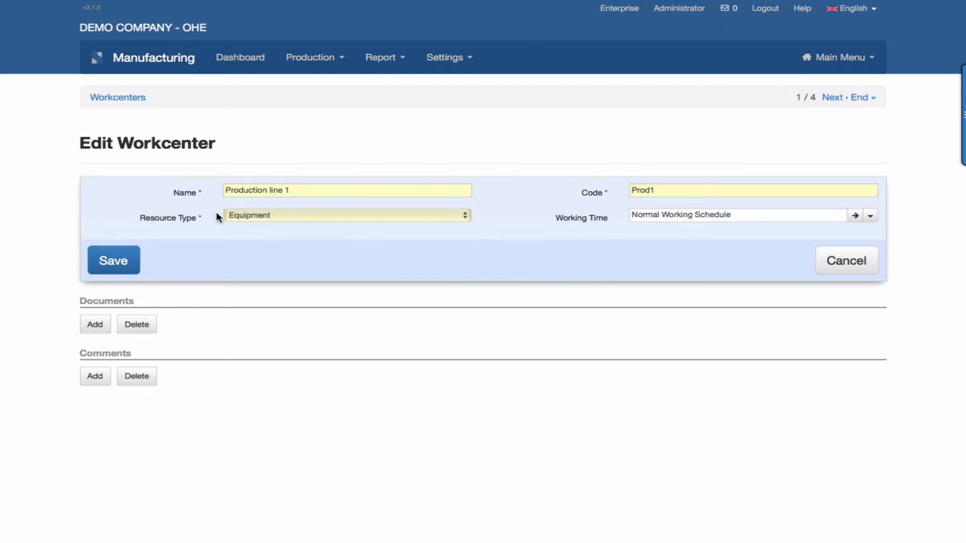
{"action": "left_click", "coordinate": [141, 101]}
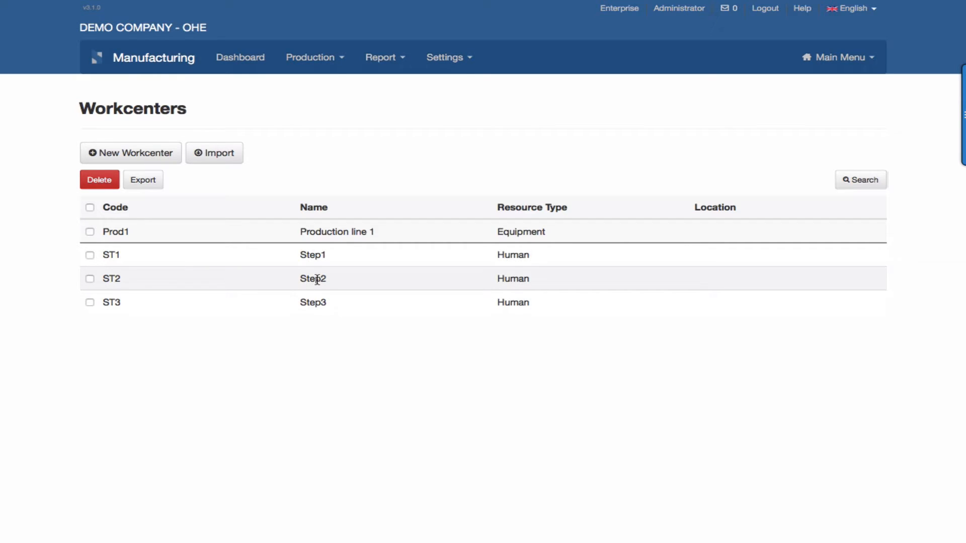
Step: Open bill of materials BM-001 for Motorcycle Deluxe and examine its locations, material quantities and line warehouses
{"action": "left_click", "coordinate": [446, 58]}
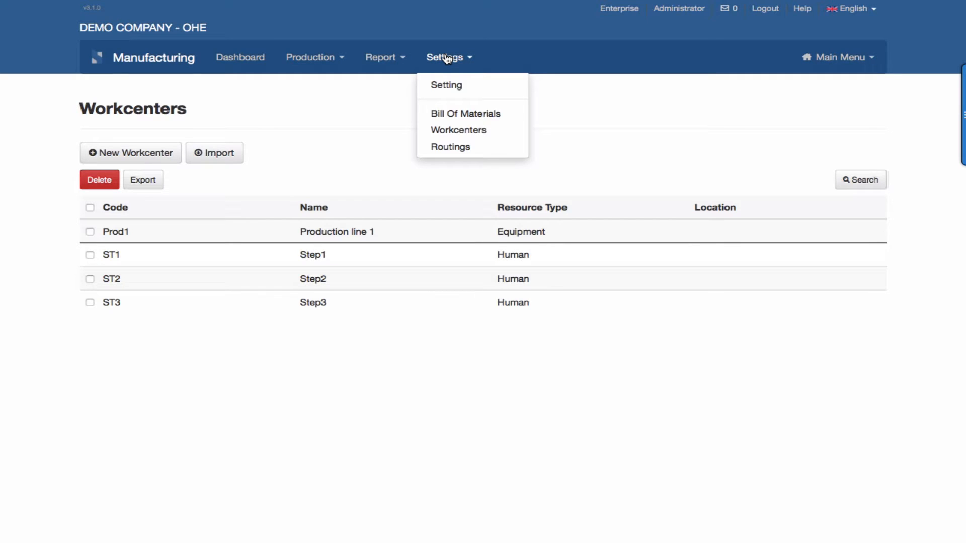
{"action": "left_click", "coordinate": [456, 115]}
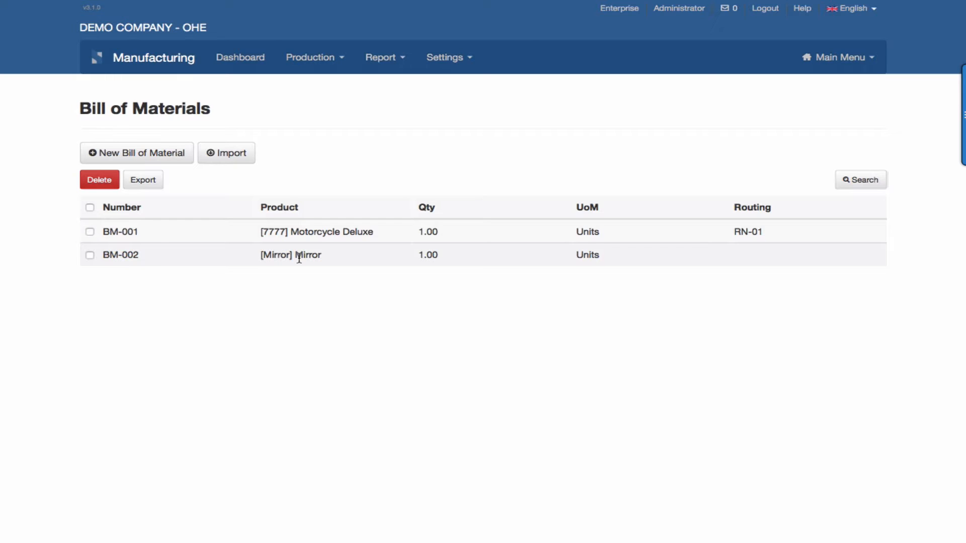
{"action": "left_click", "coordinate": [357, 234]}
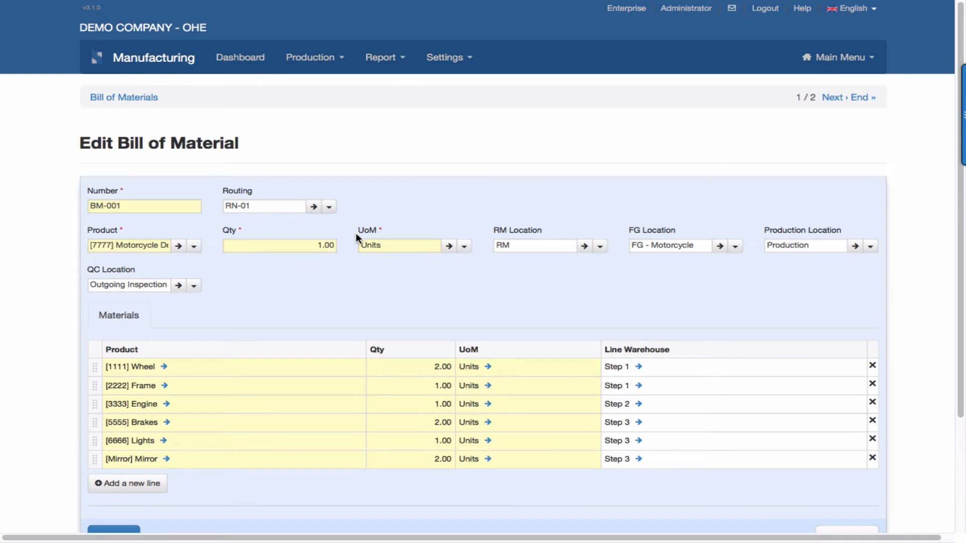
{"action": "scroll", "coordinate": [331, 338], "scroll_direction": "down", "scroll_amount": 3}
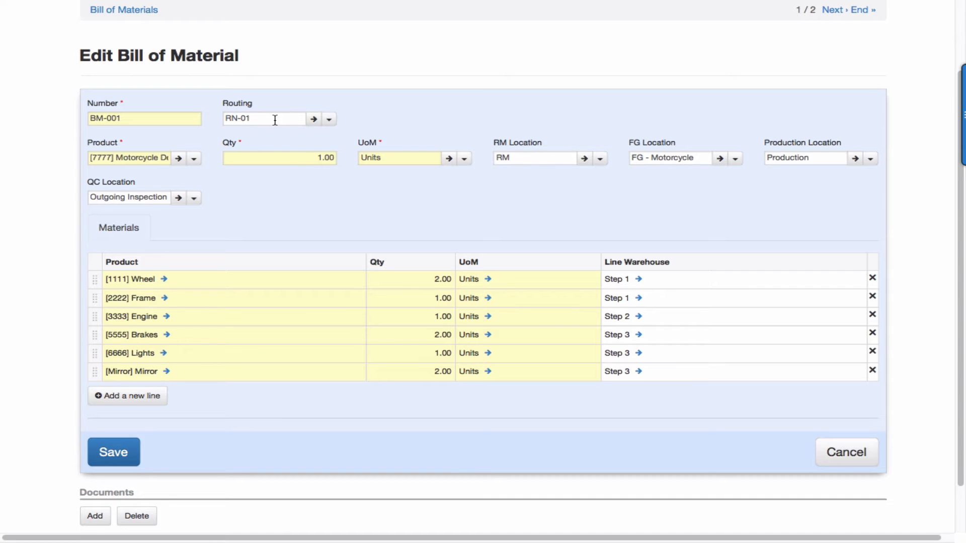
Step: Open routing RN-01 from the bill of materials and examine its workcenter sequence, descriptions and durations
{"action": "left_click", "coordinate": [313, 121]}
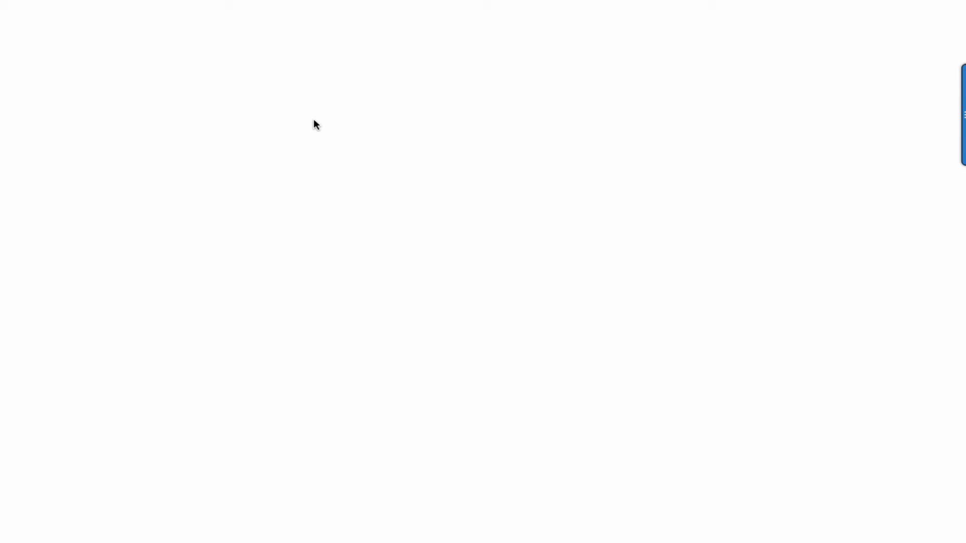
{"action": "scroll", "coordinate": [284, 299], "scroll_direction": "down", "scroll_amount": 3}
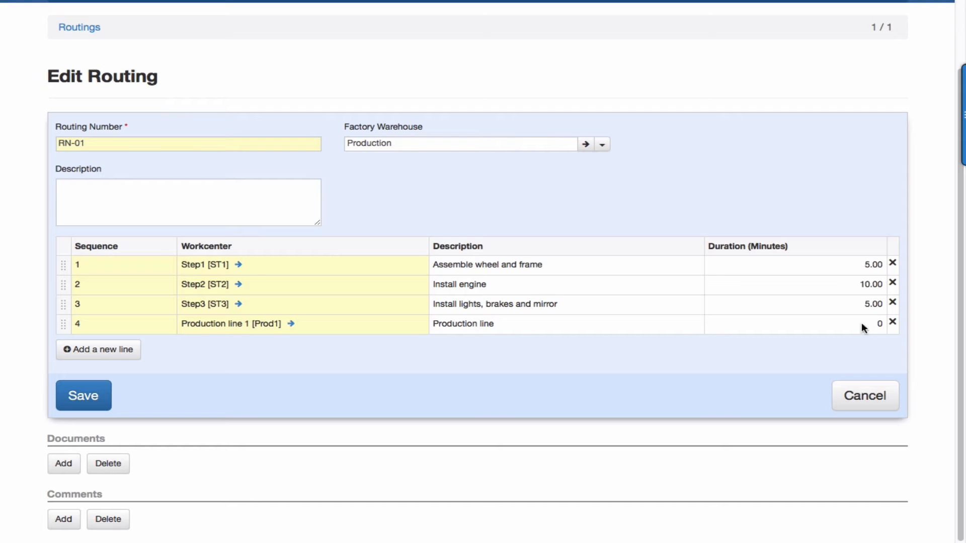
{"action": "scroll", "coordinate": [248, 373], "scroll_direction": "up", "scroll_amount": 3}
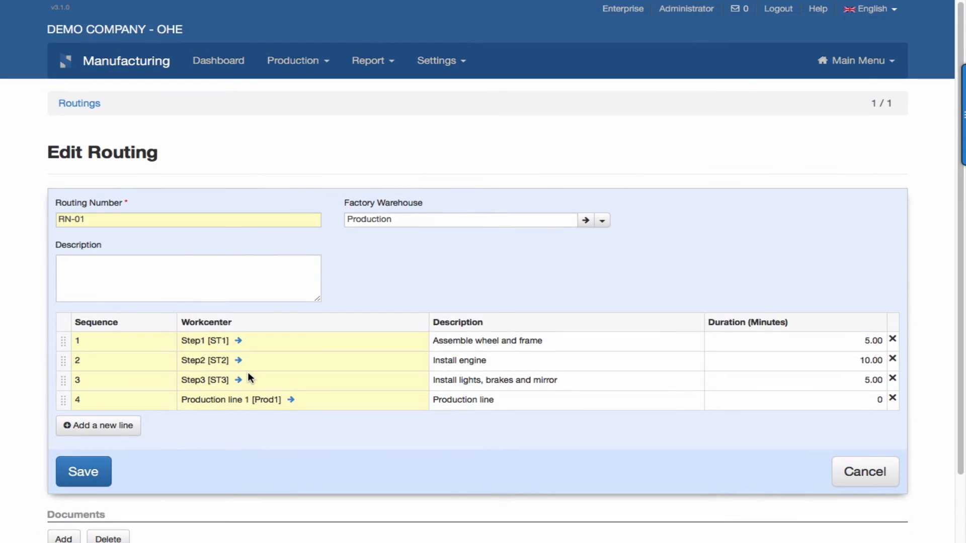
Step: Open the general Manufacturing settings, examine the default locations, and view the Goods Issue for Production options without changing the selection
{"action": "left_click", "coordinate": [445, 62]}
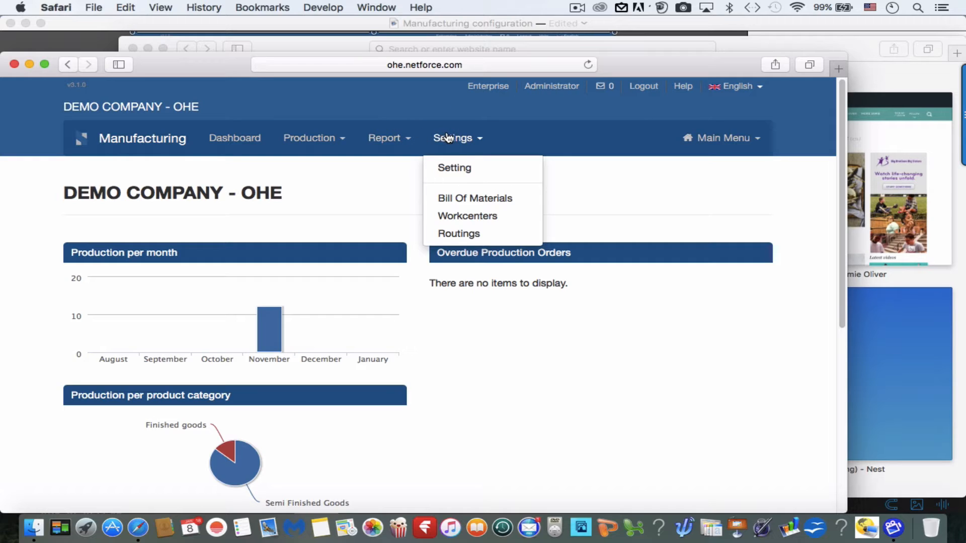
{"action": "left_click", "coordinate": [464, 171]}
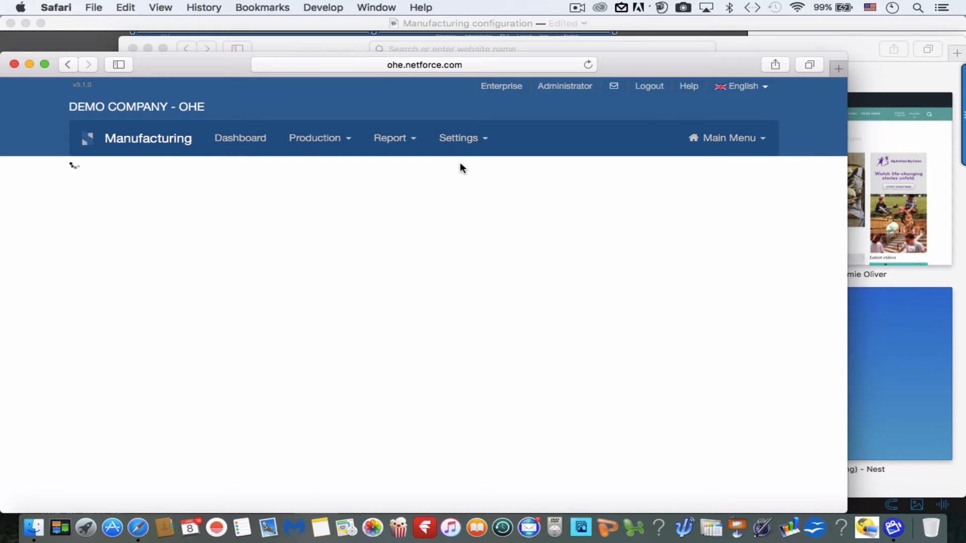
{"action": "scroll", "coordinate": [460, 163], "scroll_direction": "down", "scroll_amount": 1}
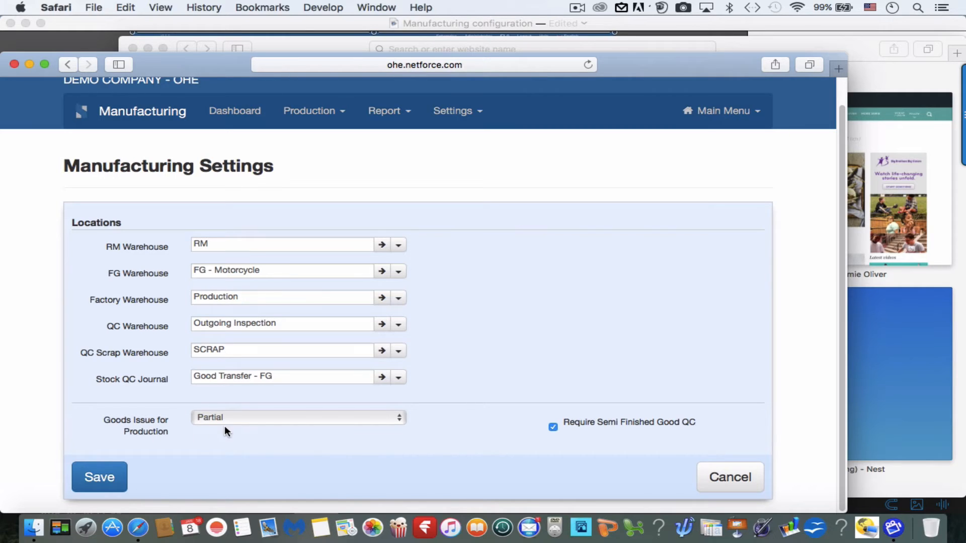
{"action": "left_click", "coordinate": [399, 419]}
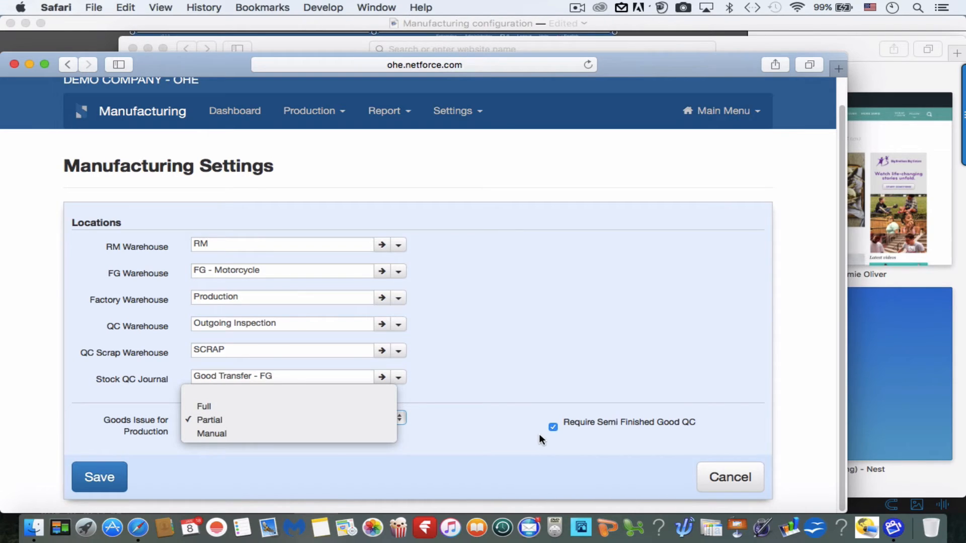
{"action": "left_click", "coordinate": [514, 431]}
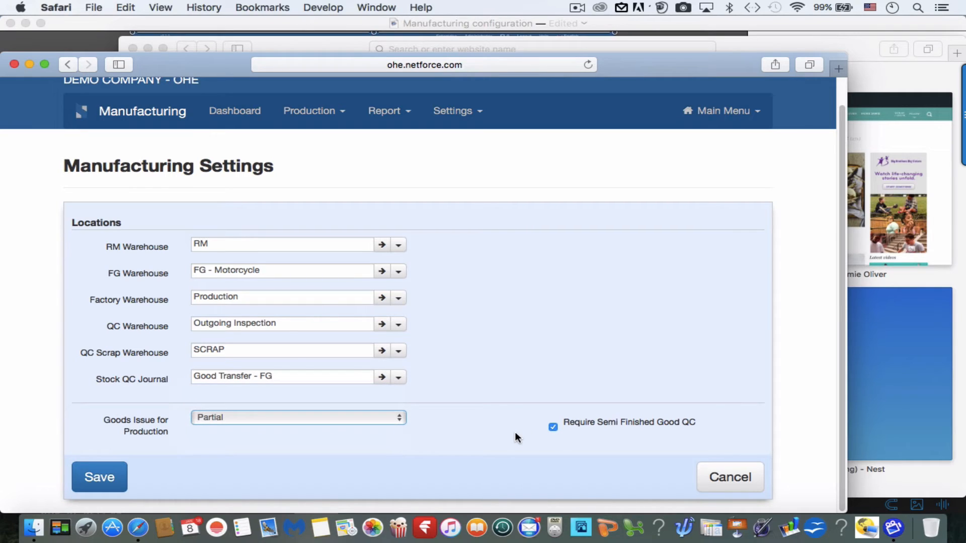
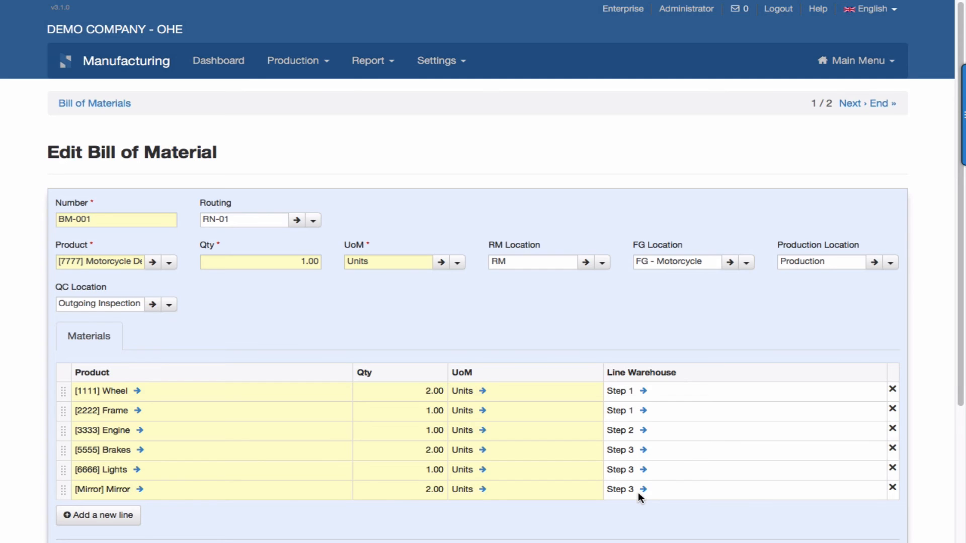
Step: Follow the Wheel material's Step 1 line warehouse link, and reopen the Motorcycle Deluxe bill of materials
{"action": "left_click", "coordinate": [645, 391]}
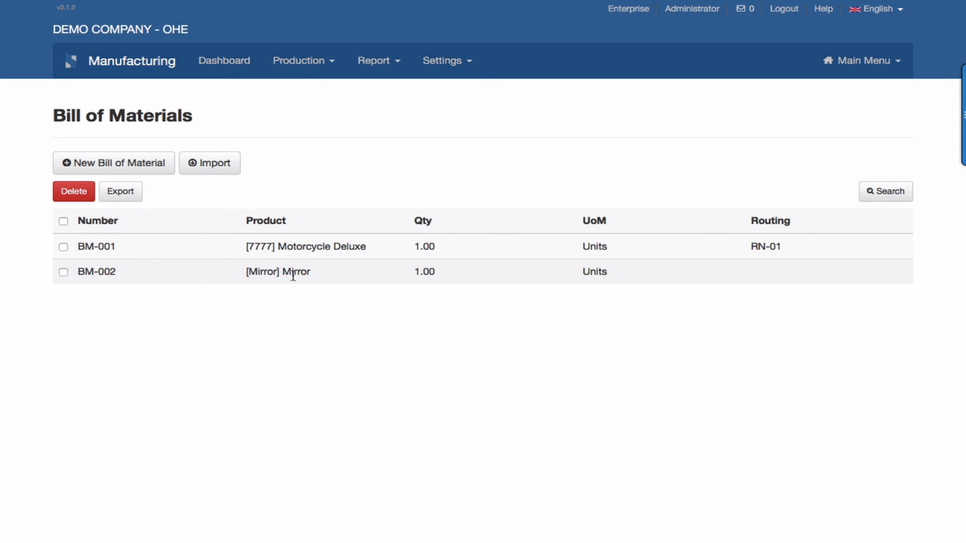
{"action": "left_click", "coordinate": [287, 250]}
{"action": "scroll", "coordinate": [280, 374], "scroll_direction": "down", "scroll_amount": 2}
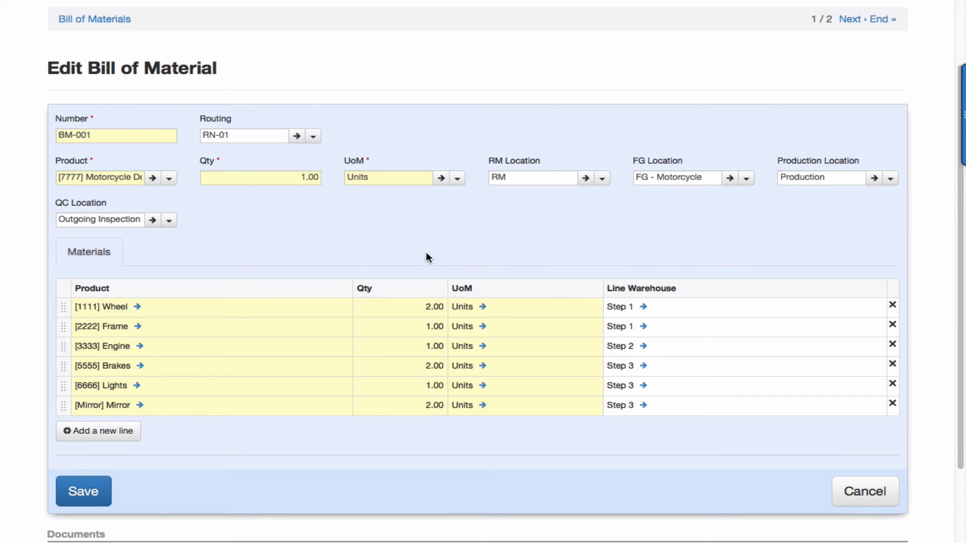
Step: Review the routing linked to BM-001, return to the bill of materials, and check its production and QC locations
{"action": "left_click", "coordinate": [296, 137]}
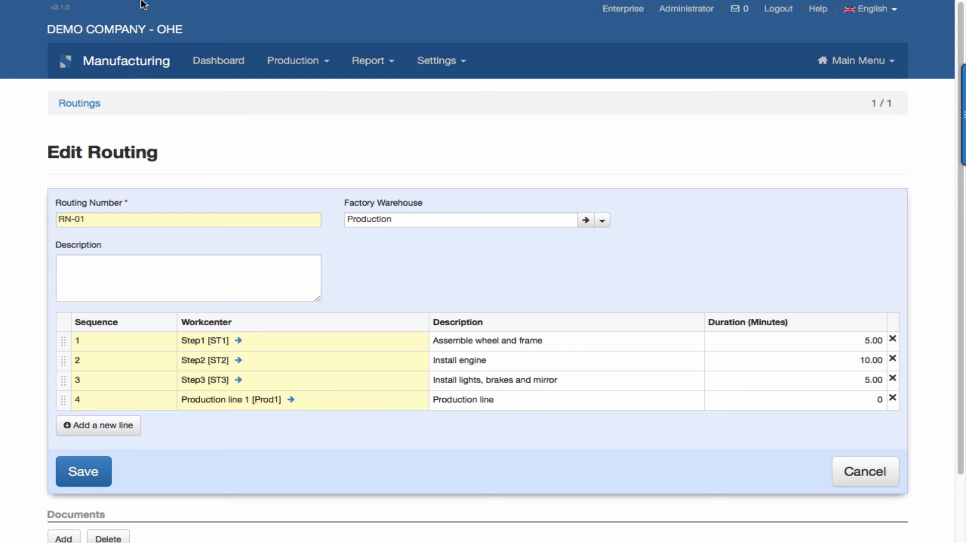
{"action": "mouse_move", "coordinate": [75, 2]}
{"action": "left_click", "coordinate": [68, 28]}
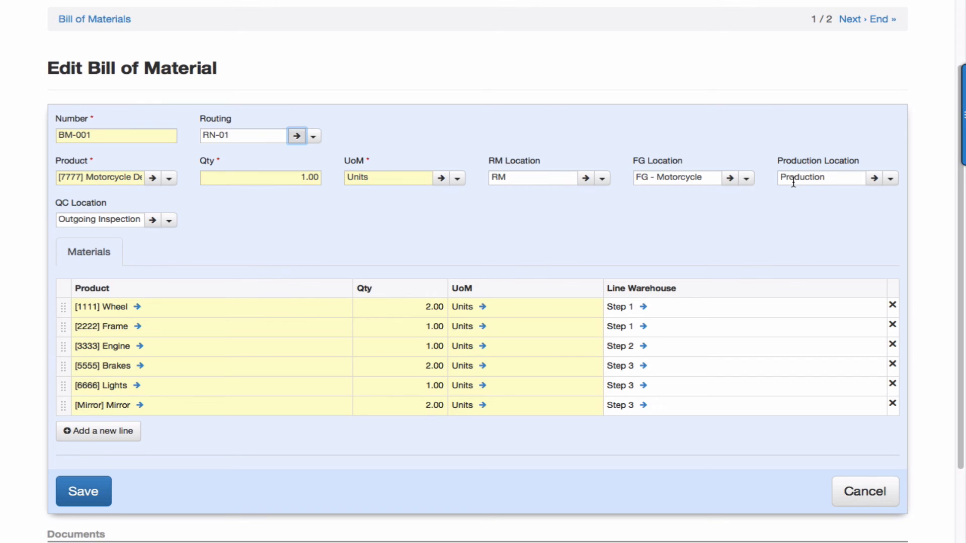
{"action": "left_click", "coordinate": [111, 218]}
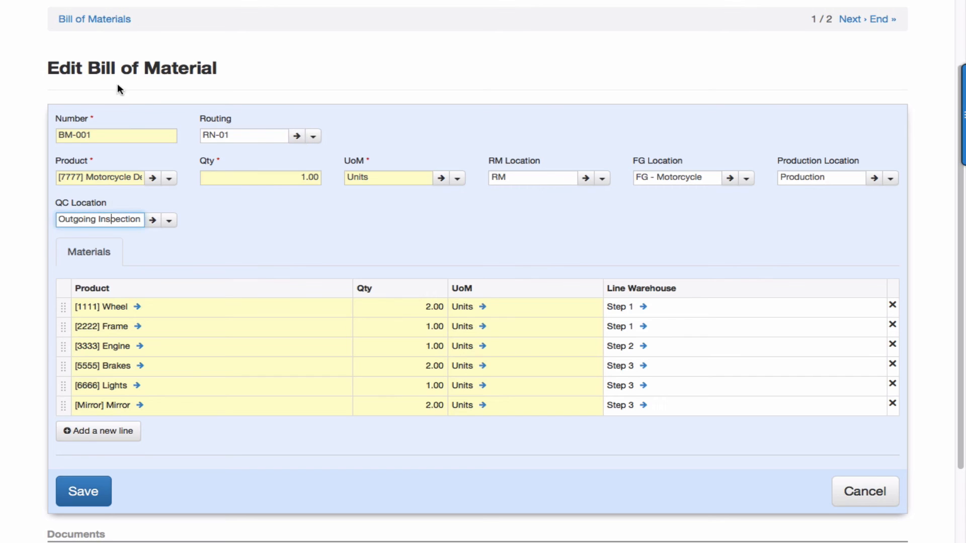
Step: Return to the bill of materials list and open BM-002 for the Mirror product
{"action": "left_click", "coordinate": [104, 19]}
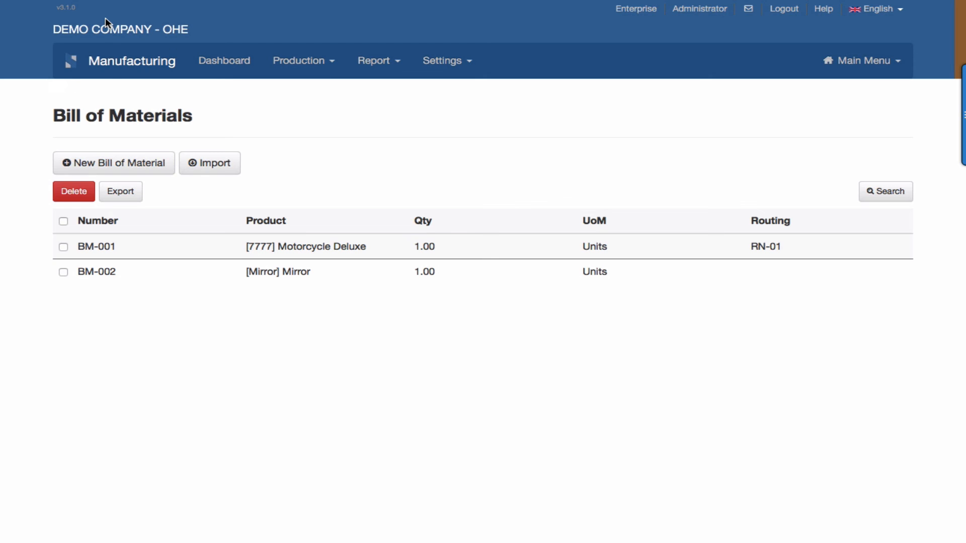
{"action": "left_click", "coordinate": [267, 272]}
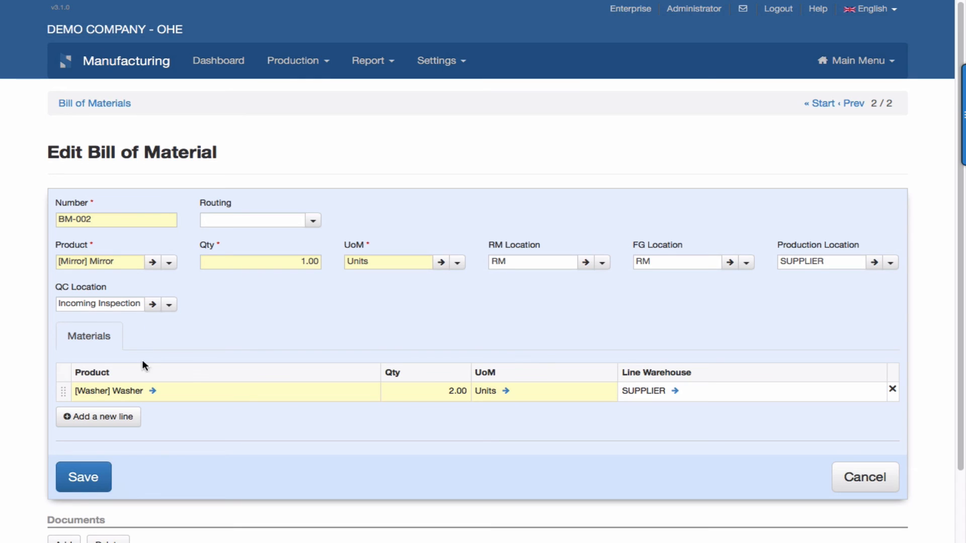